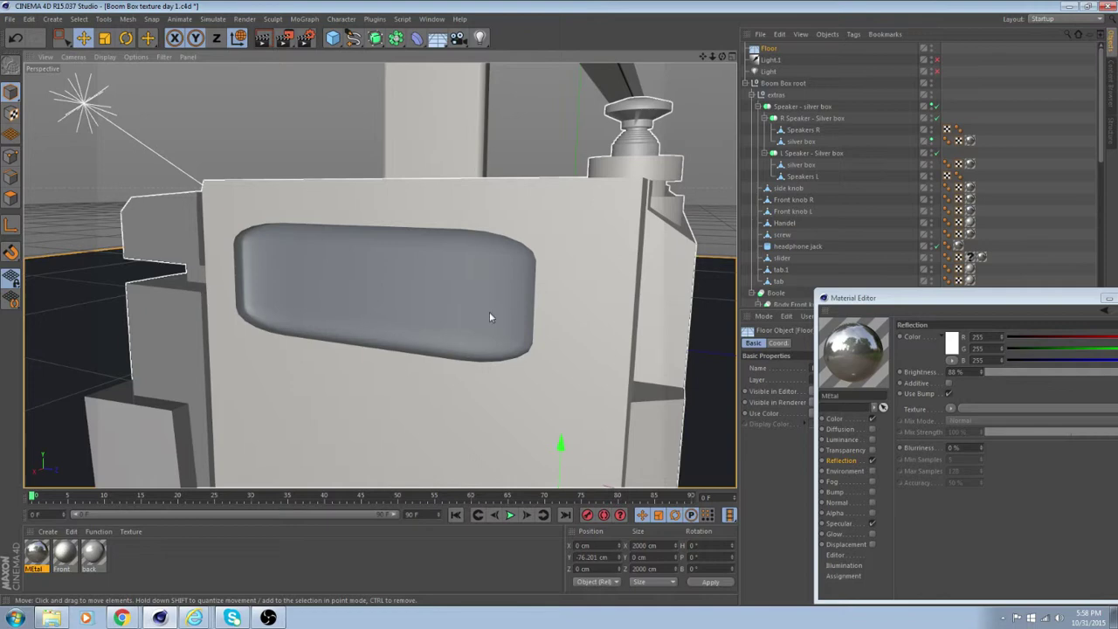
Step: Examine the boom box's end face, including its rounded indent and round knob, from several angles
alt+drag(231, 285, 565, 223)
alt+drag(526, 300, 380, 360)
alt+drag(410, 250, 396, 309)
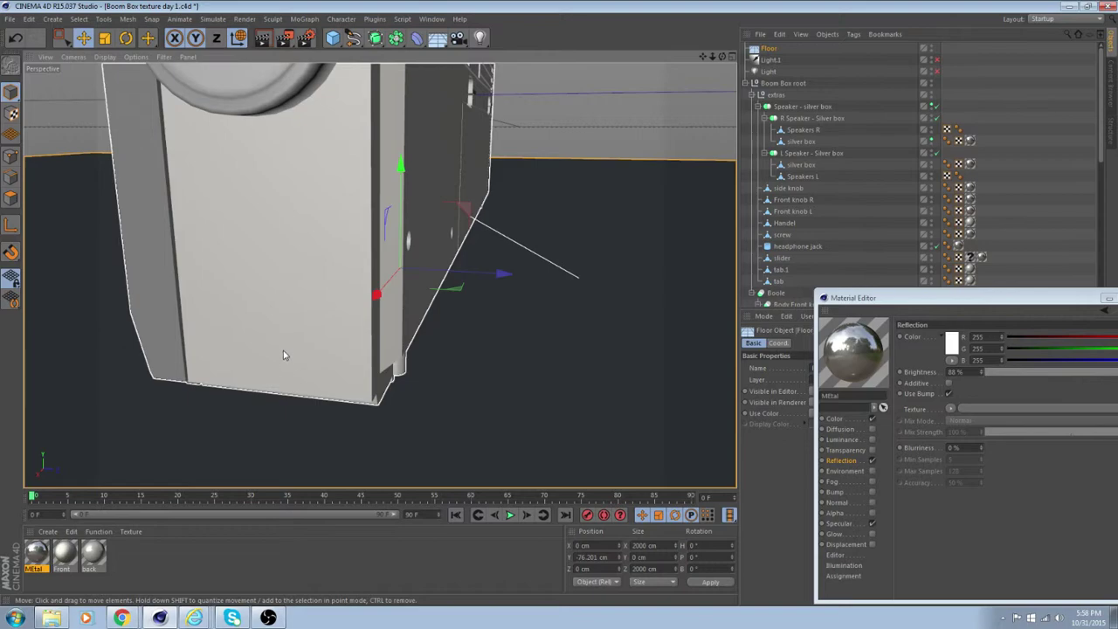
alt+drag(283, 355, 183, 402)
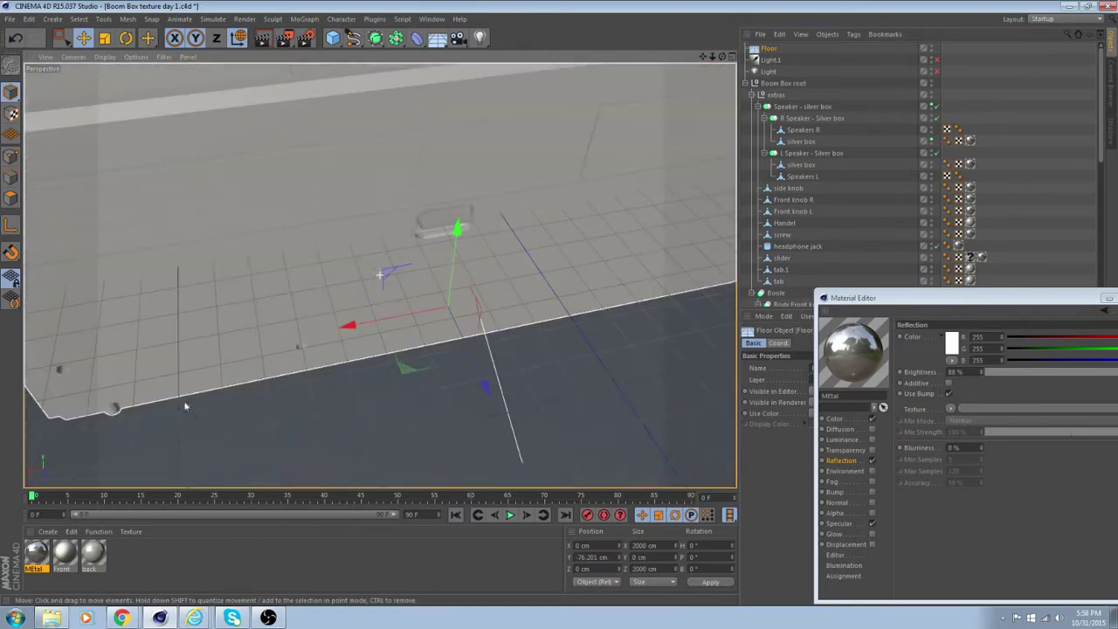
alt+drag(386, 242, 439, 416)
alt+drag(416, 312, 439, 396)
alt+middle_drag(440, 395, 493, 179)
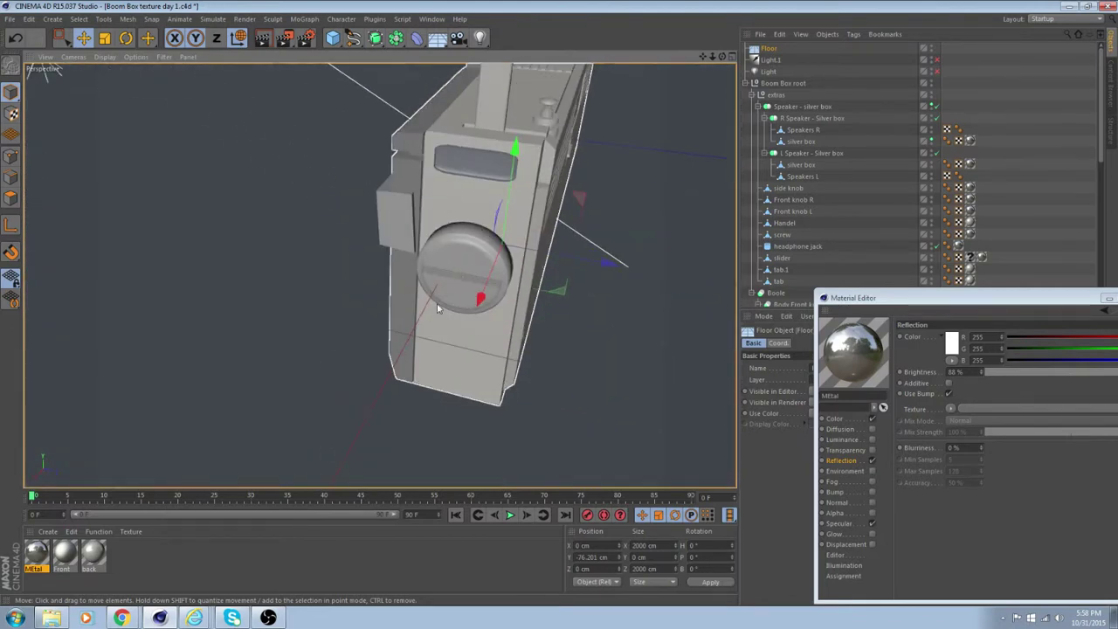
alt+drag(481, 324, 519, 213)
alt+middle_drag(519, 214, 455, 337)
scroll(455, 299, up, 4)
scroll(455, 299, up, 3)
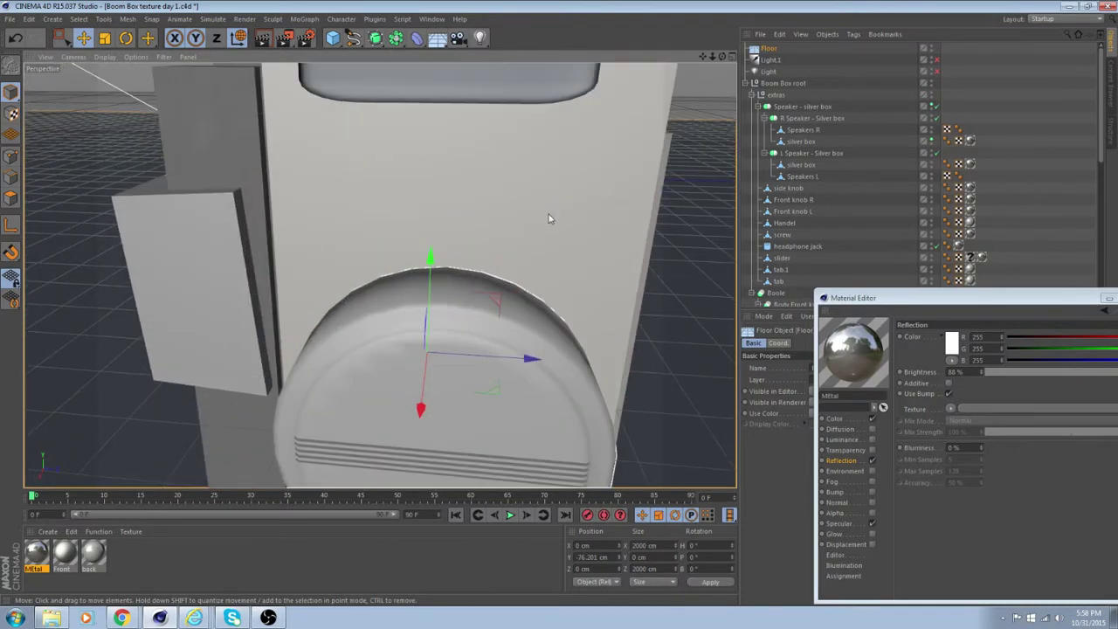
alt+middle_drag(550, 217, 388, 360)
Step: Clear the Material Editor out of the way and select the Side indent object inside the side indents group
drag(919, 299, 1117, 314)
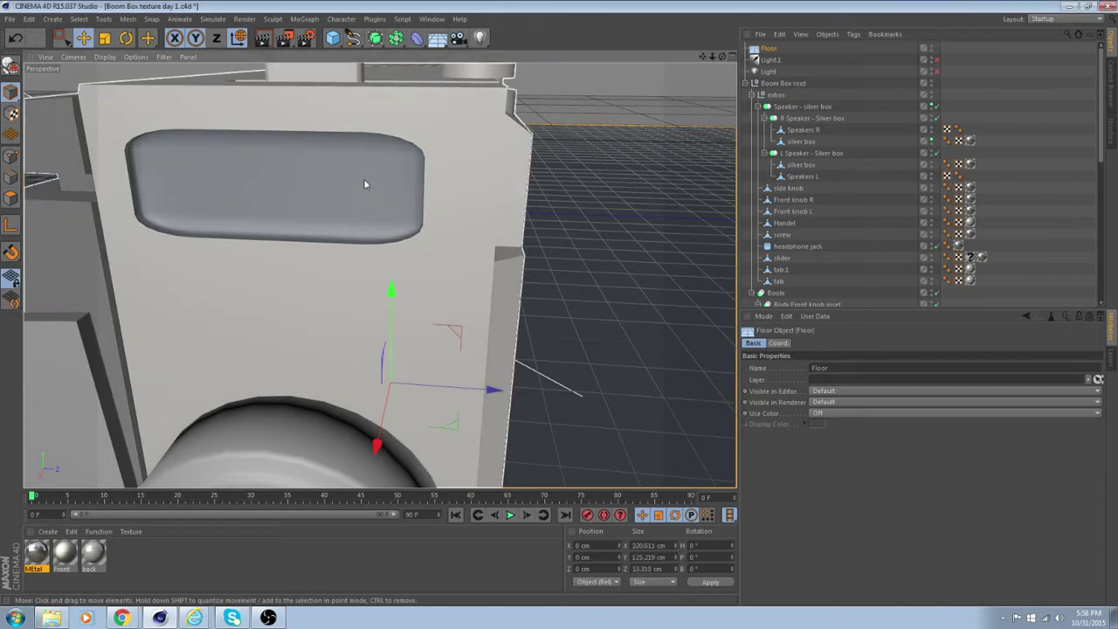
click(367, 182)
scroll(803, 281, down, 10)
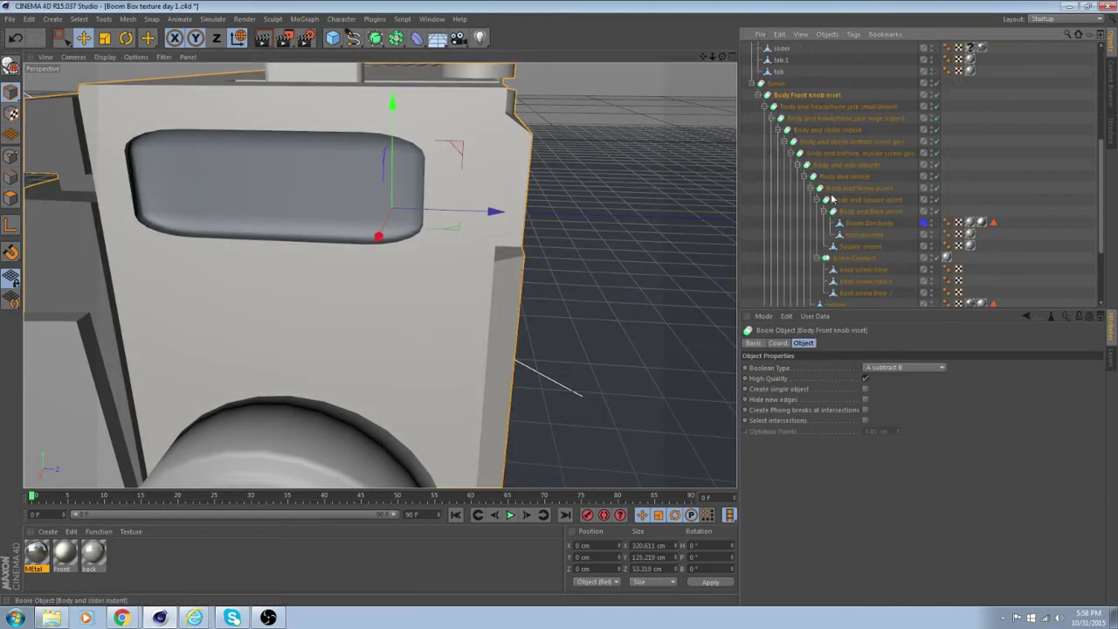
click(841, 209)
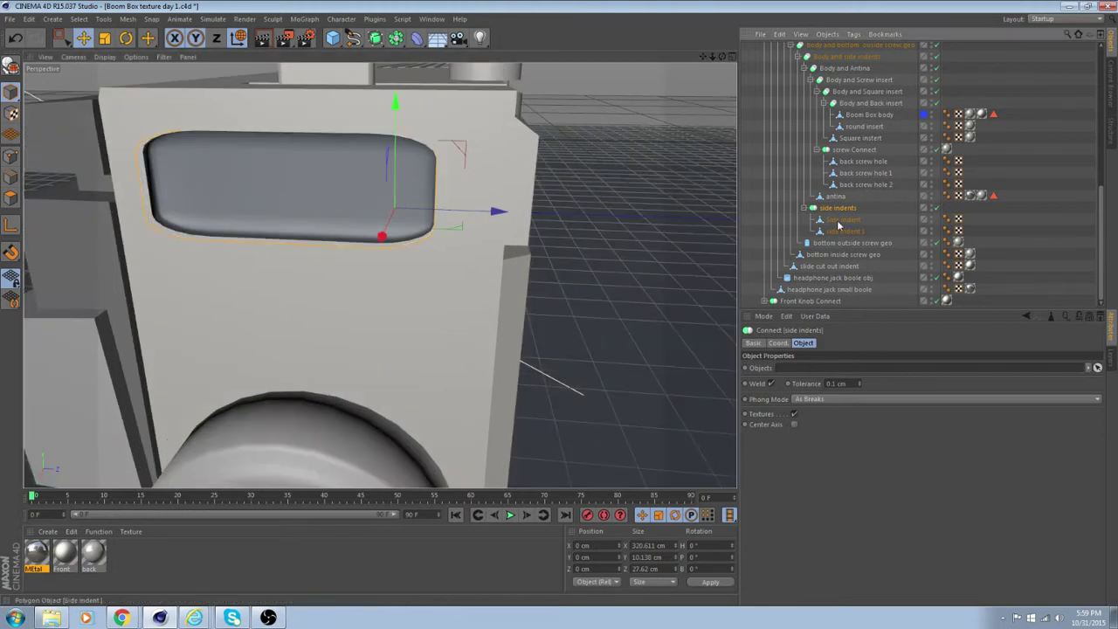
click(842, 221)
alt+drag(426, 252, 291, 301)
key(o)
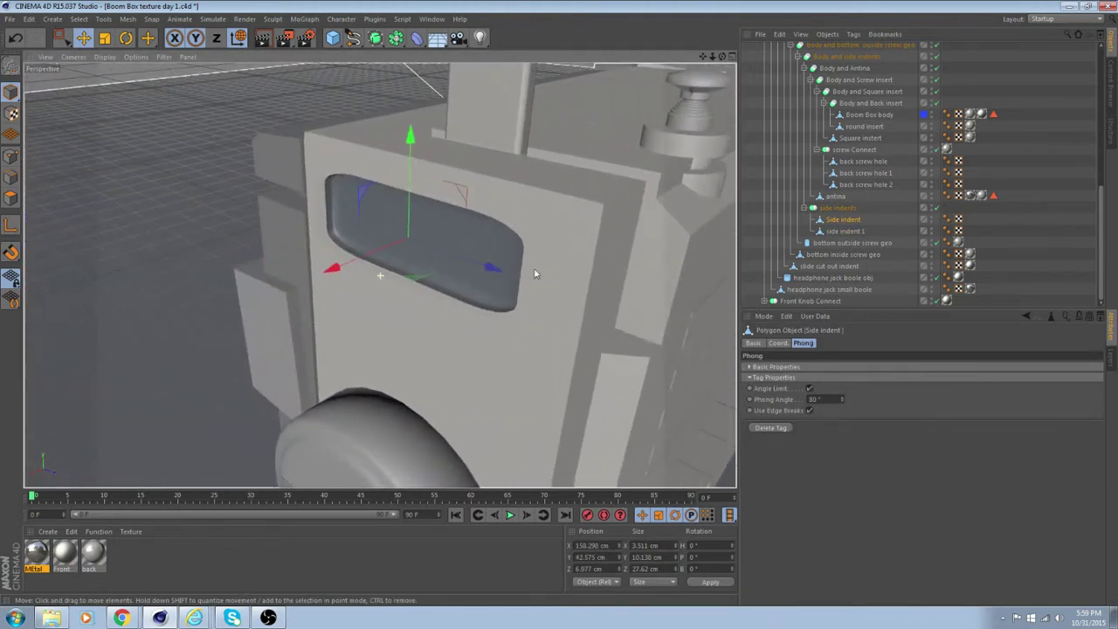
Step: Disable the Body and side indents boole and inspect the solid indent shape on the boom box's end
click(936, 210)
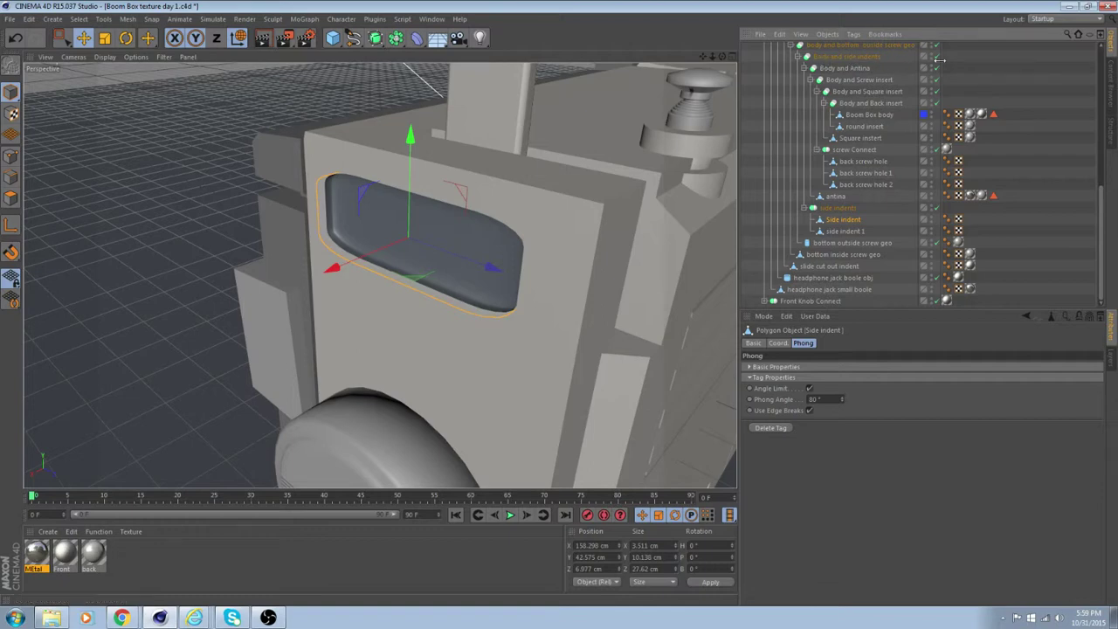
scroll(447, 288, up, 5)
alt+drag(448, 288, 293, 327)
scroll(481, 316, down, 5)
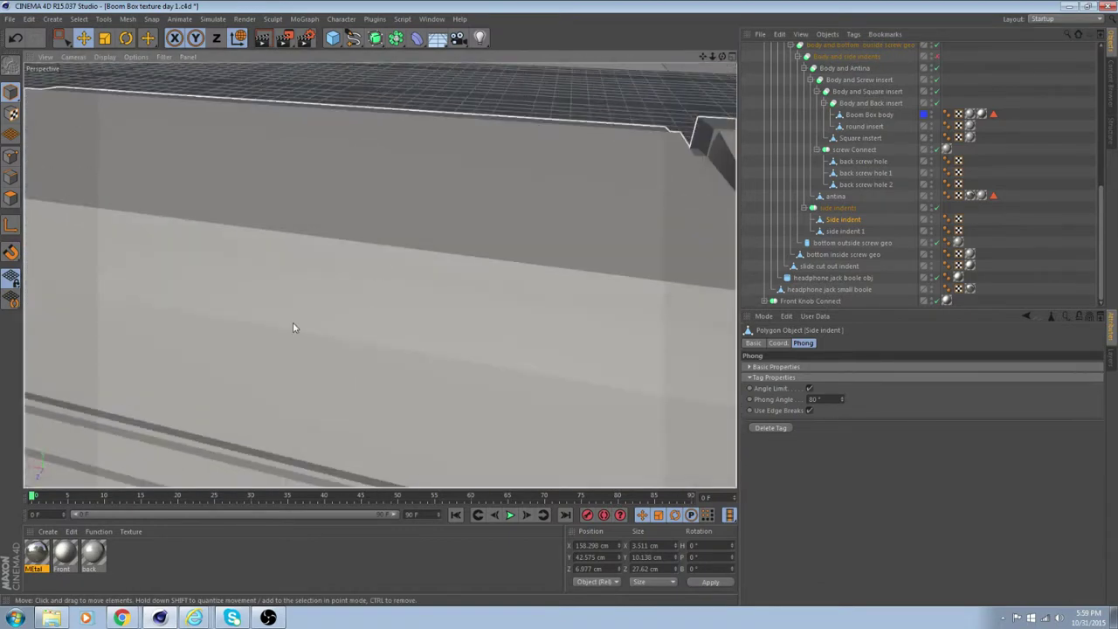
alt+middle_drag(294, 327, 581, 341)
alt+drag(305, 332, 599, 314)
alt+middle_drag(638, 310, 496, 329)
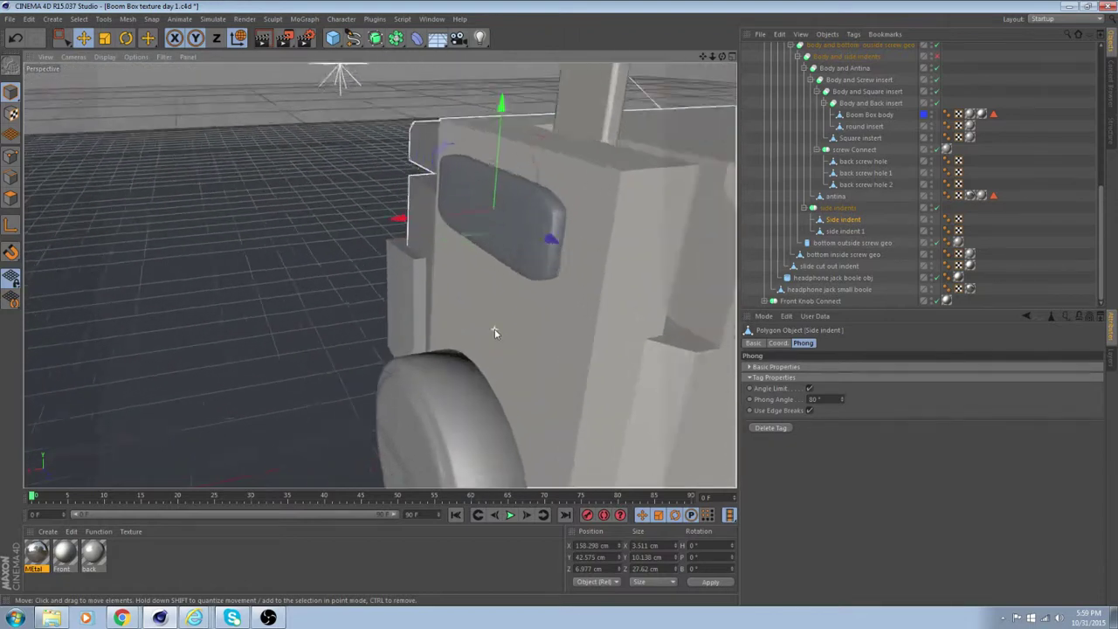
scroll(501, 333, up, 5)
alt+drag(541, 298, 462, 329)
scroll(491, 320, up, 3)
alt+drag(465, 289, 526, 351)
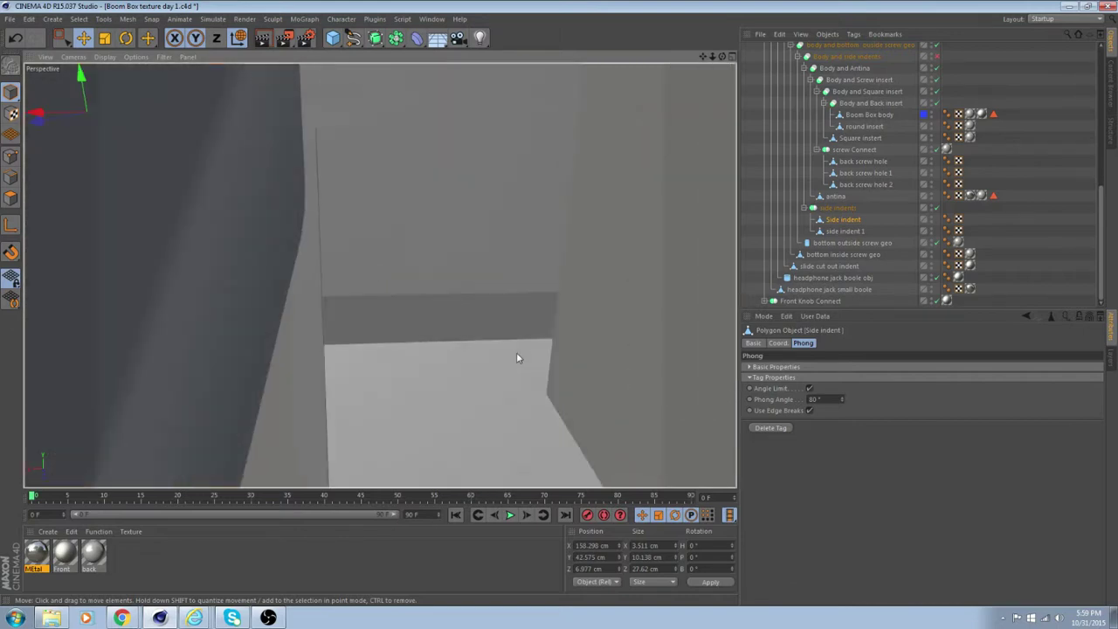
scroll(507, 346, down, 4)
scroll(506, 347, down, 8)
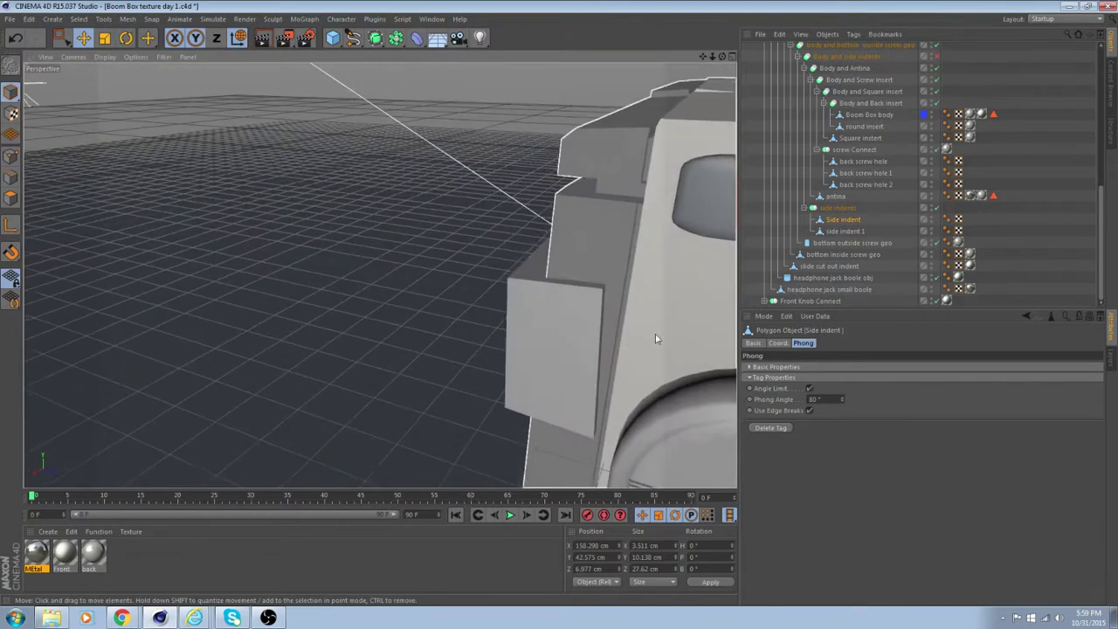
alt+drag(469, 348, 502, 304)
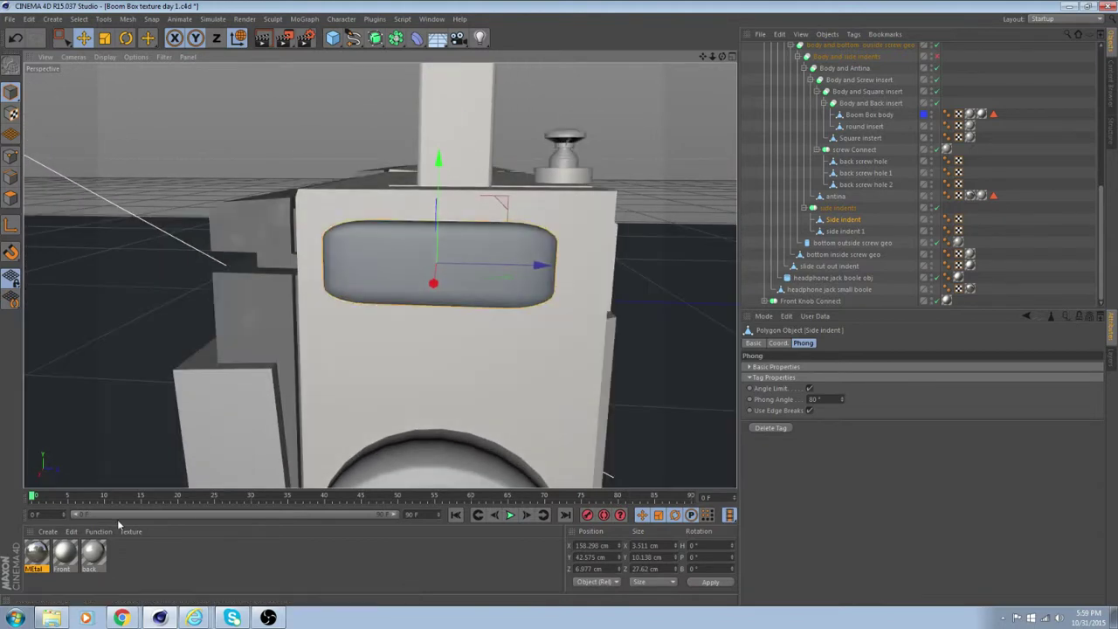
Step: Apply the back material to both the Side indent and side indent 1 objects
drag(73, 558, 857, 222)
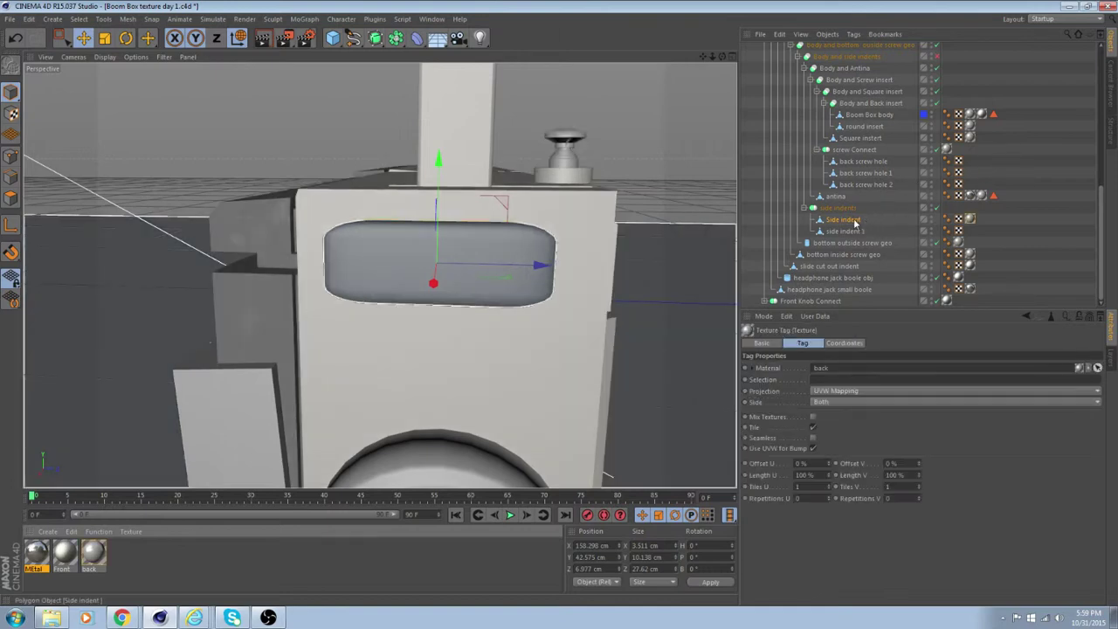
alt+drag(673, 324, 336, 239)
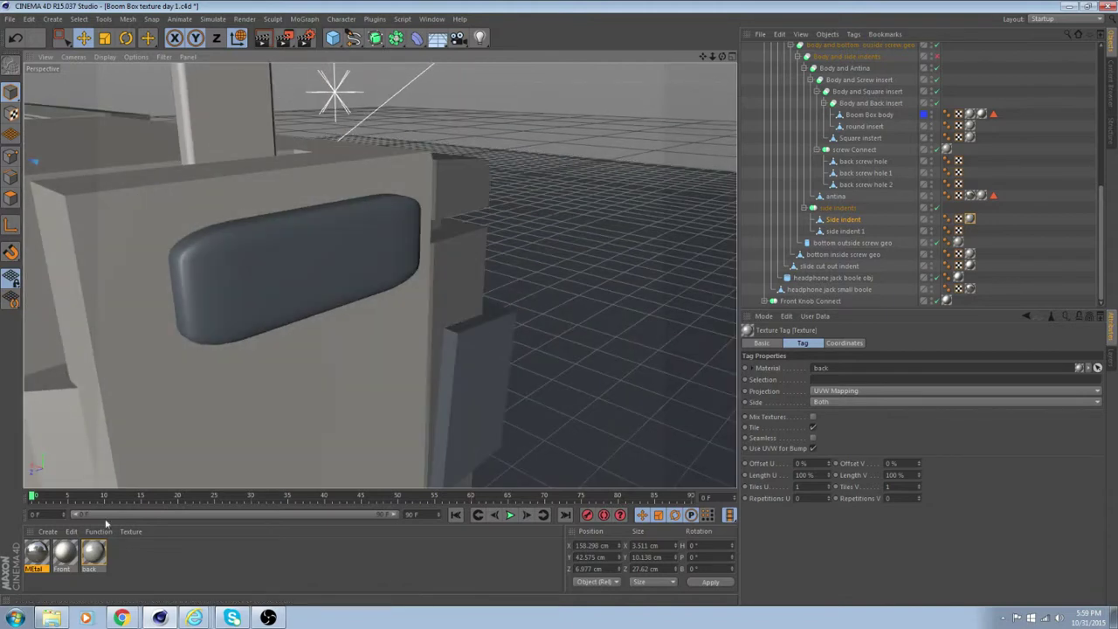
drag(96, 558, 842, 232)
alt+drag(192, 300, 494, 346)
Step: Edit side indent 1 in Polygon mode and use Live Selection to select its flat face and upper bevel polygons
click(451, 264)
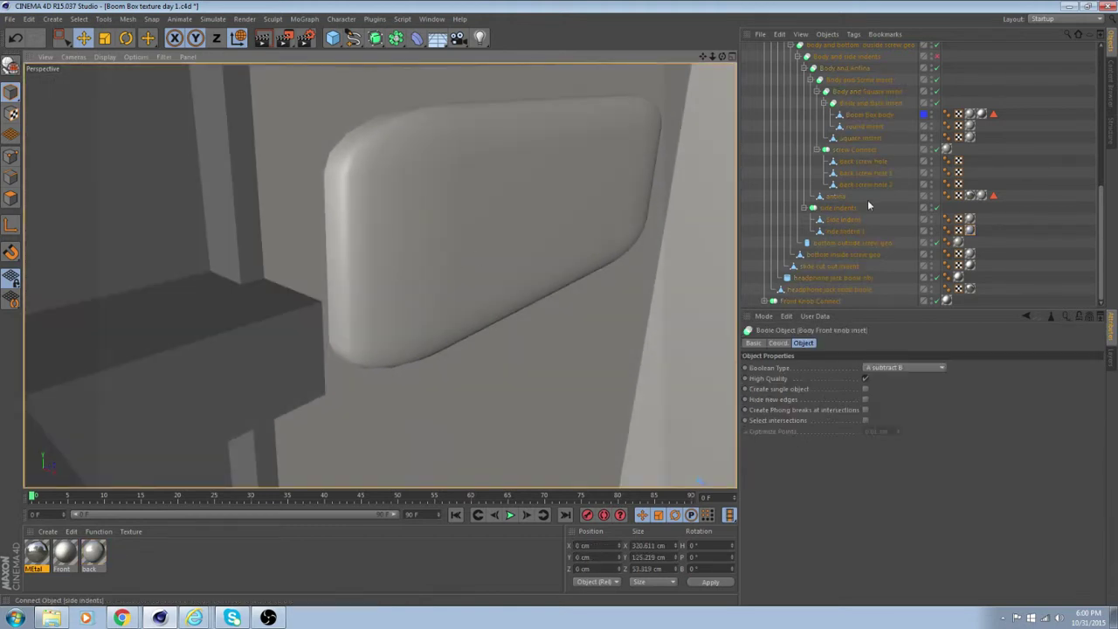
click(848, 233)
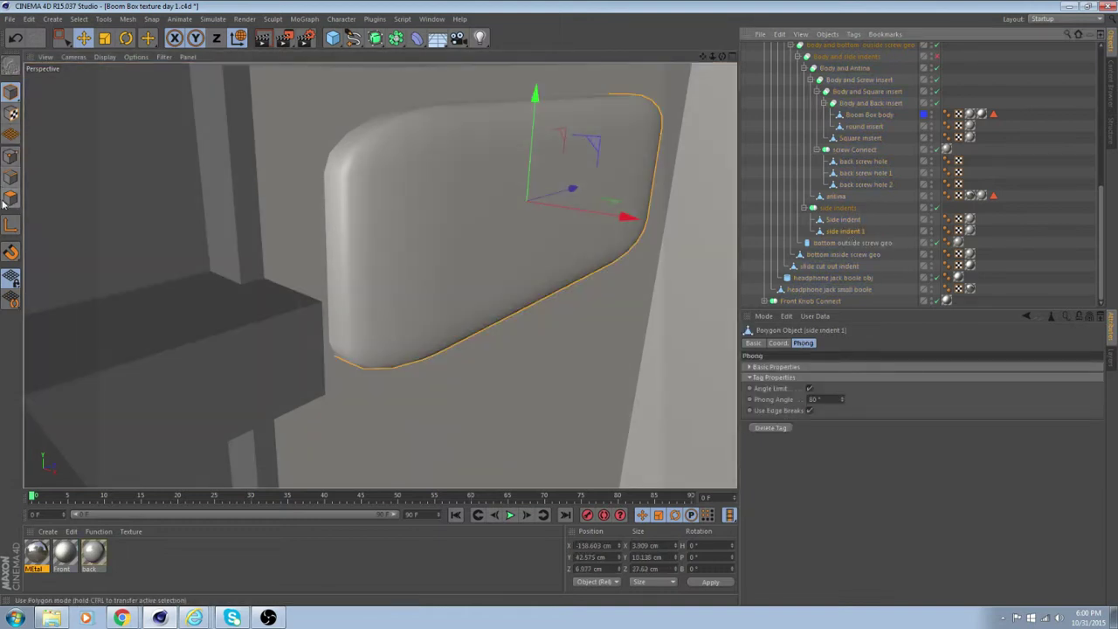
click(9, 200)
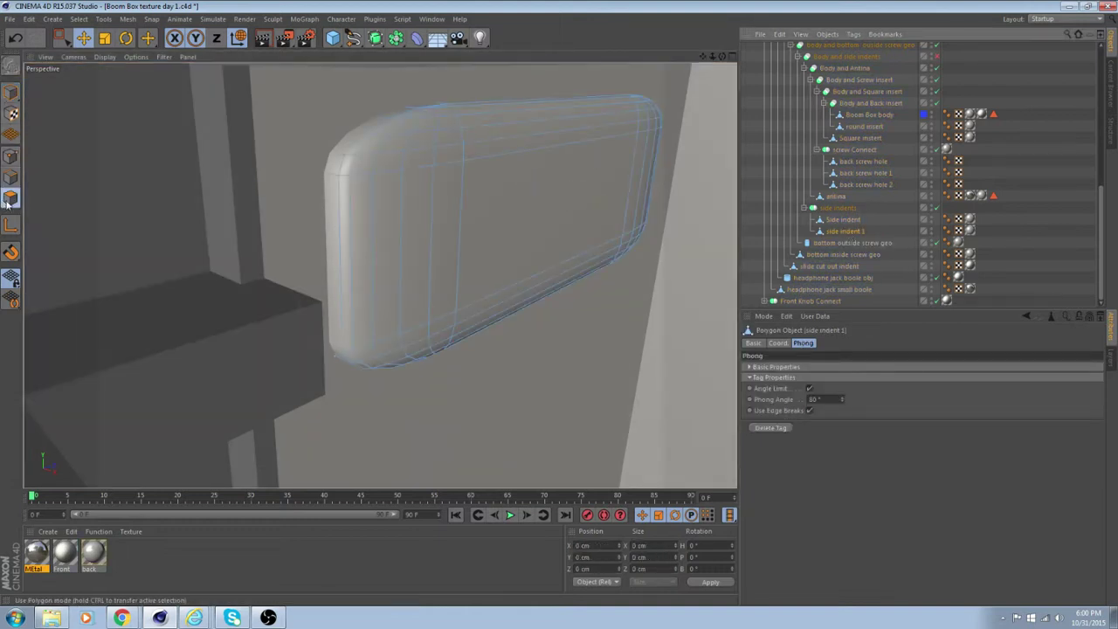
click(364, 217)
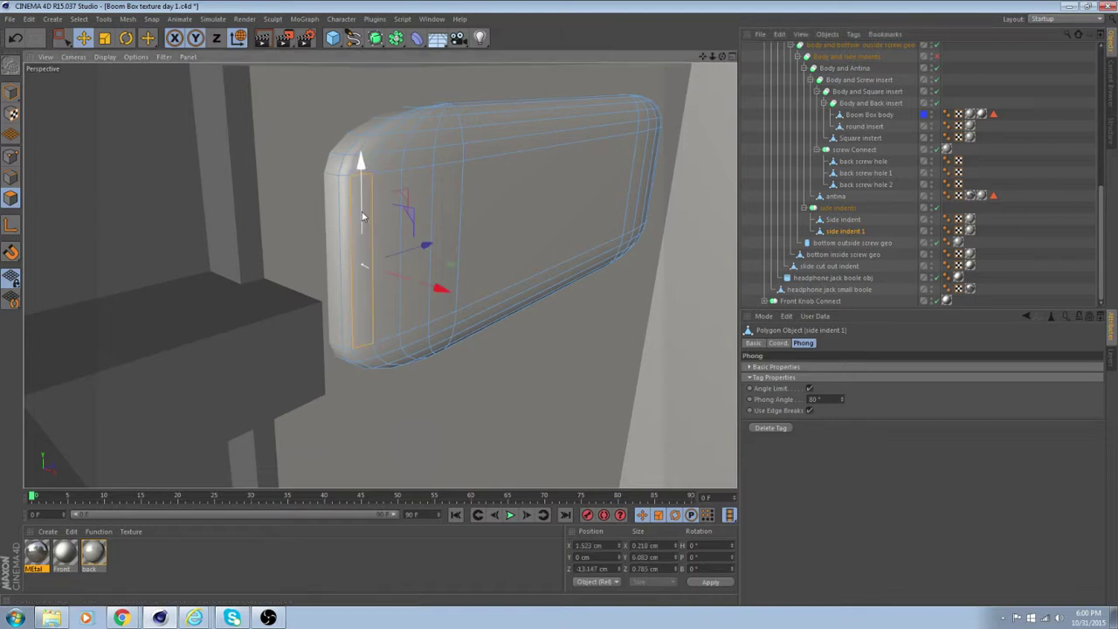
click(59, 40)
click(113, 51)
click(482, 247)
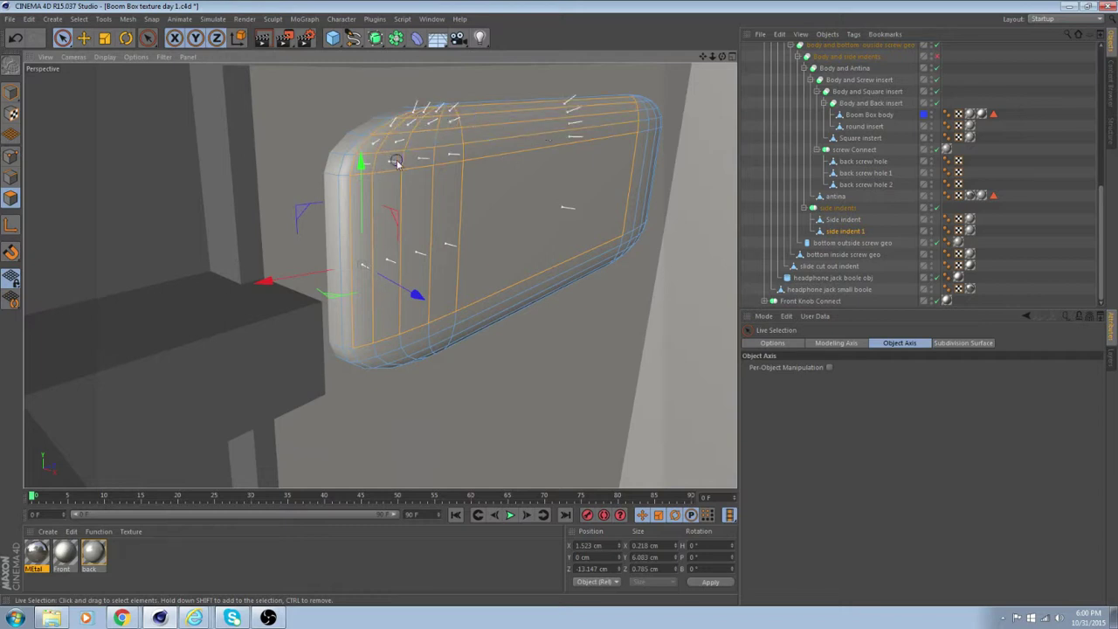
drag(397, 162, 456, 138)
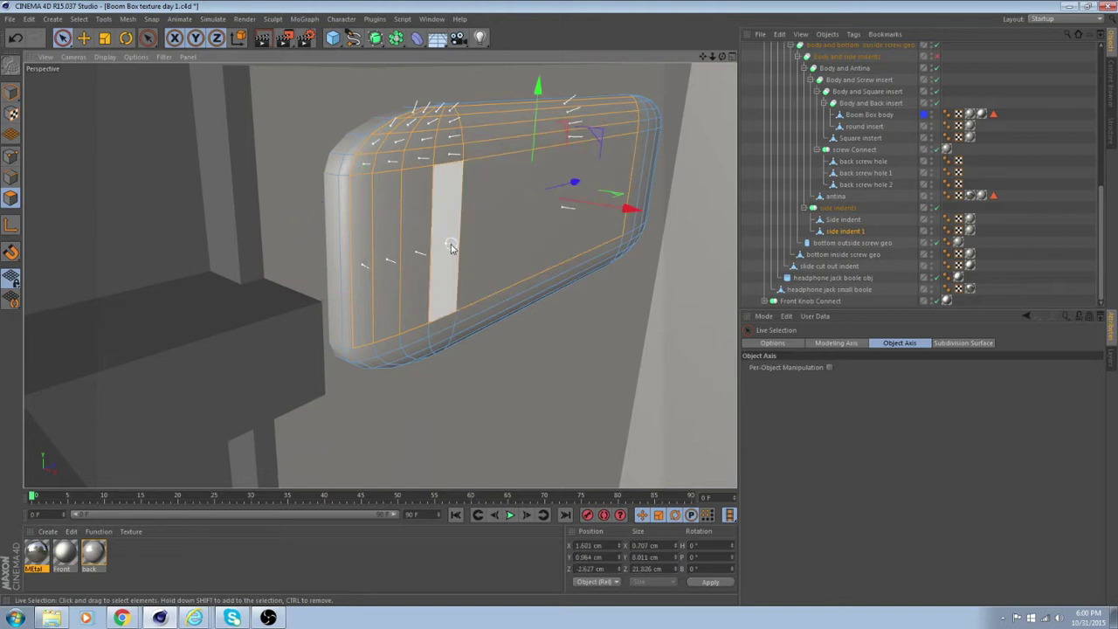
Step: Add the polygons of side indent 1's first lower rounded corner to the selection
alt+drag(452, 249, 370, 211)
scroll(434, 207, up, 3)
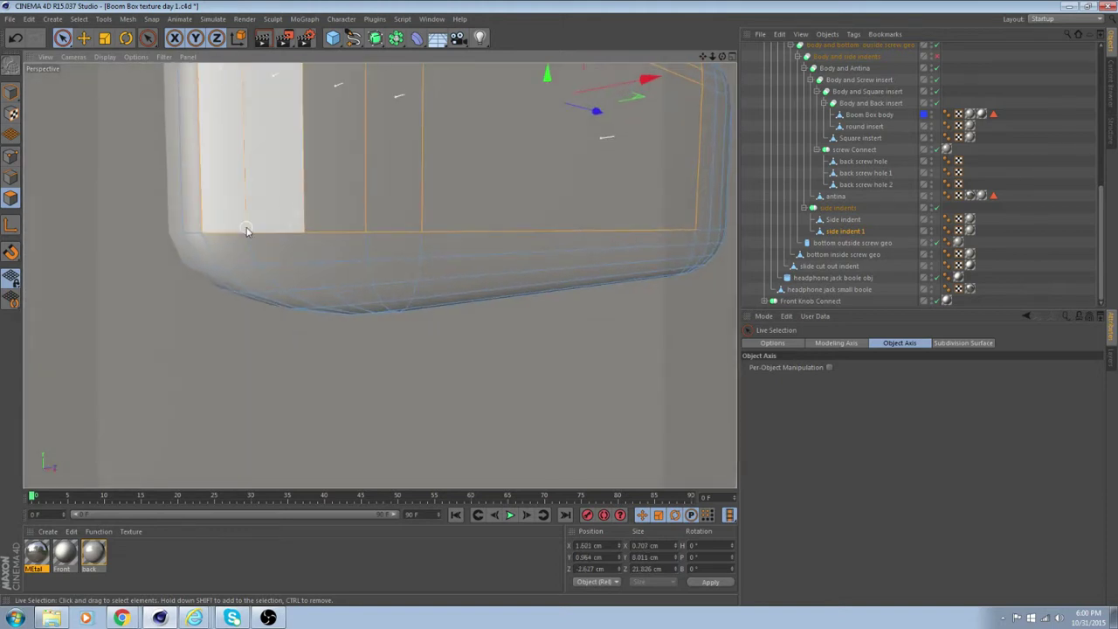
shift+drag(246, 230, 259, 251)
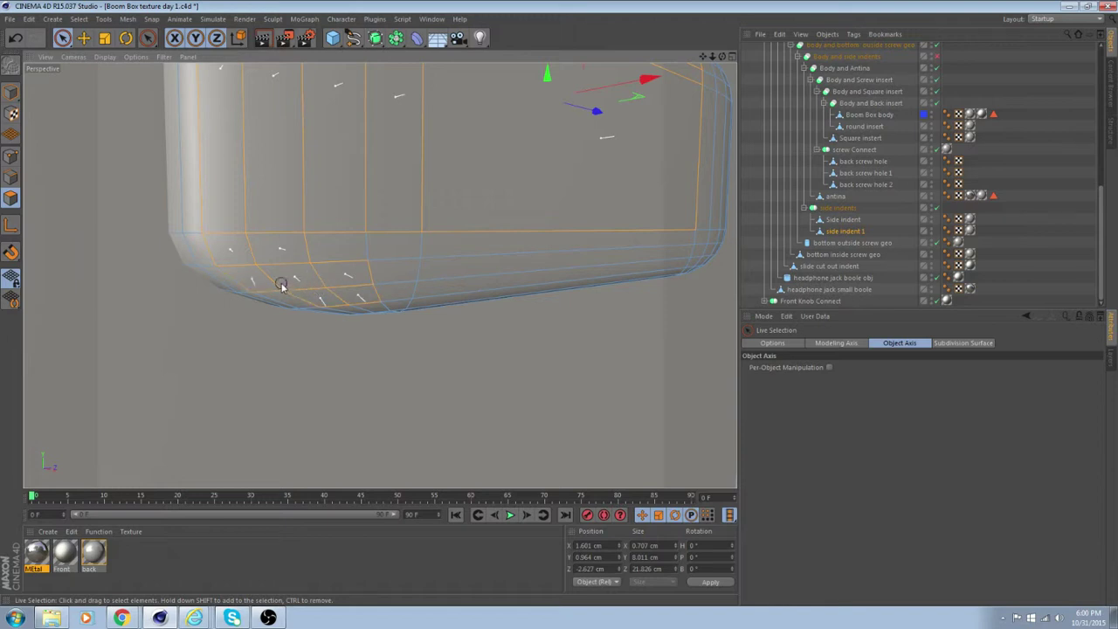
shift+drag(286, 289, 289, 291)
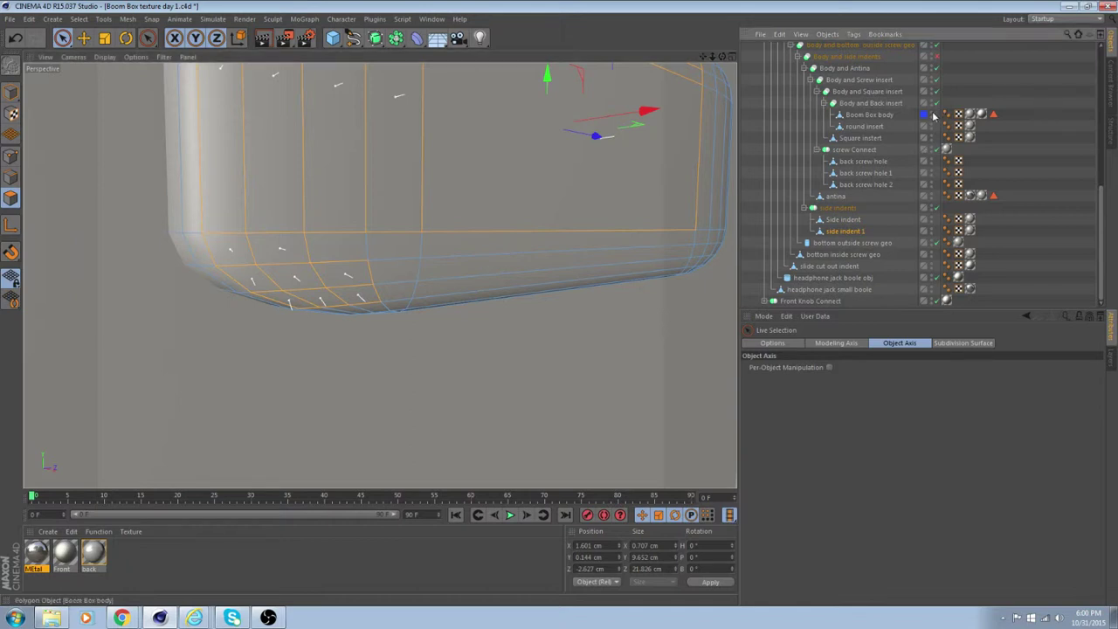
Step: Hide the Boom Box body in the viewport and extend the polygon selection along side indent 1's lower bevel
click(933, 116)
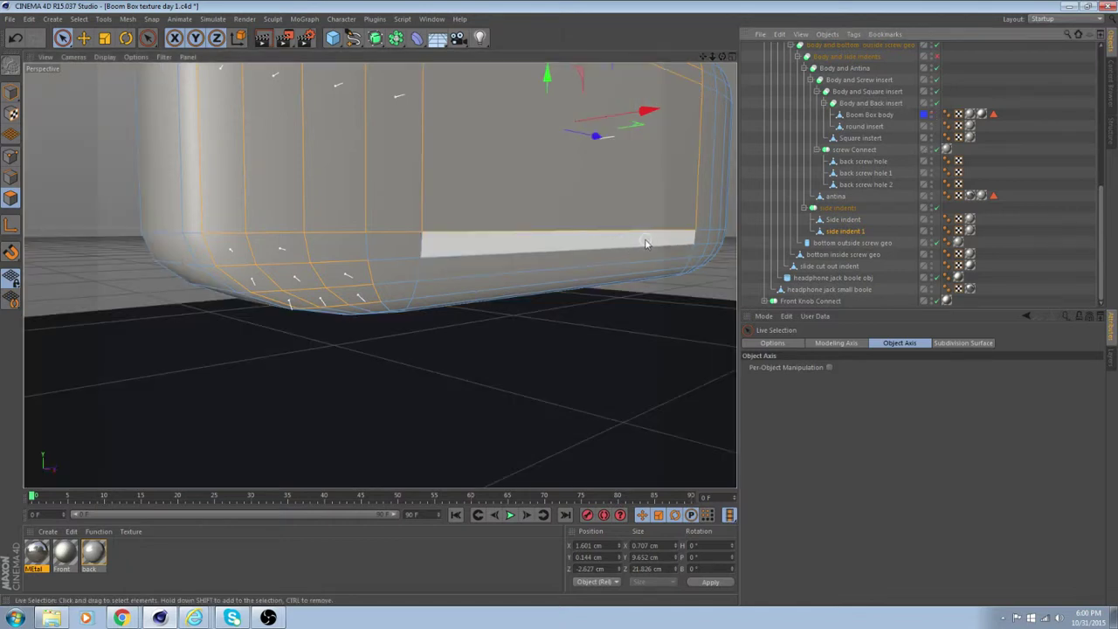
alt+drag(647, 243, 515, 273)
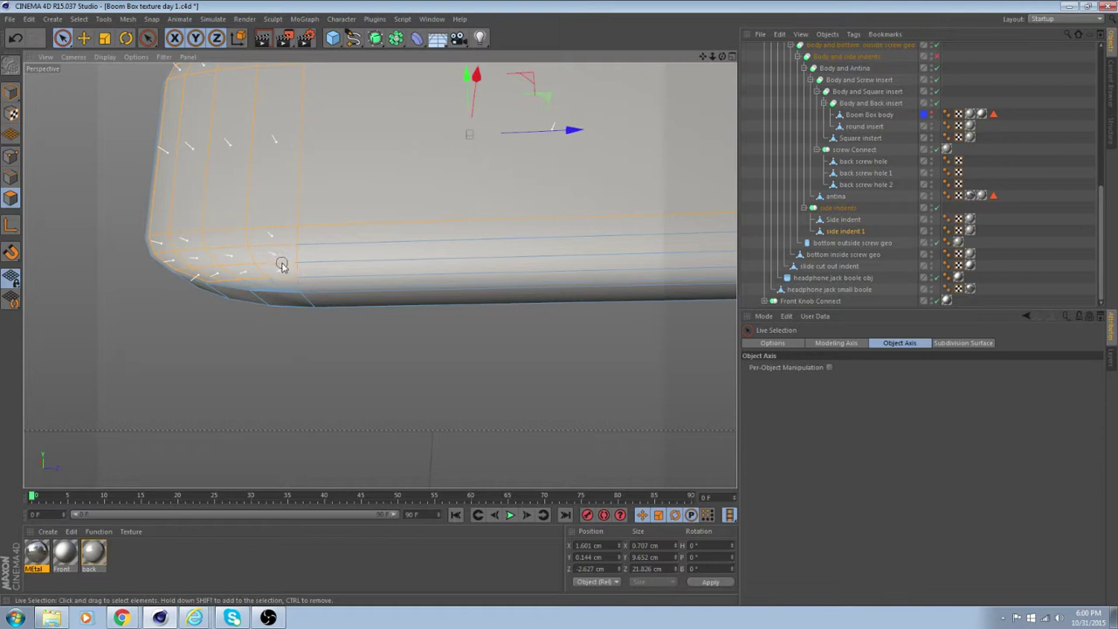
alt+drag(233, 271, 347, 210)
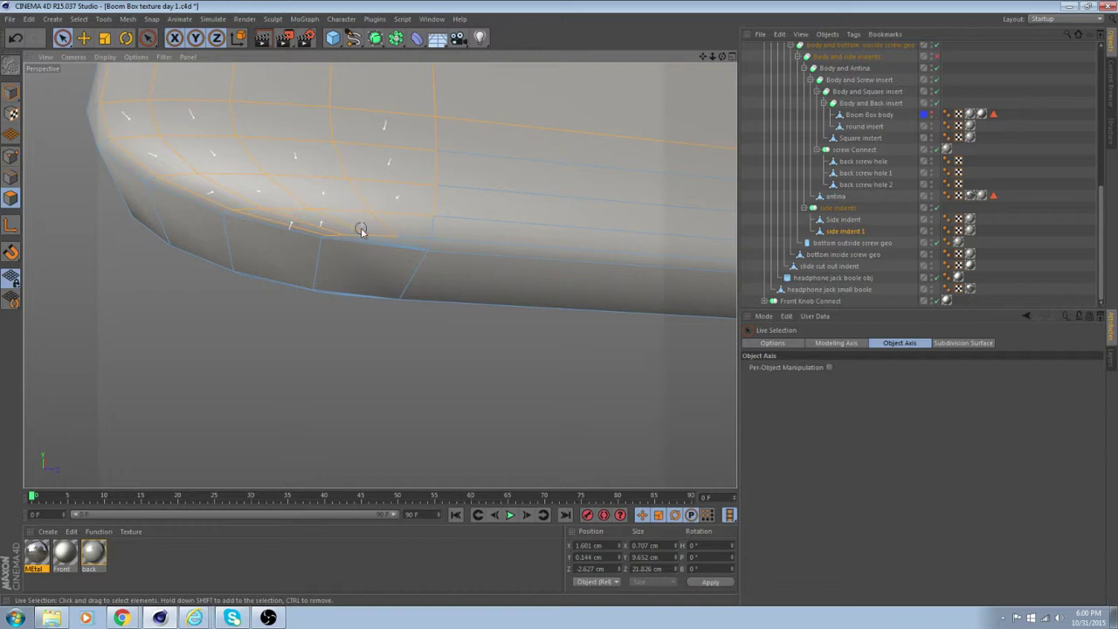
shift+click(569, 231)
Step: Add the lower rounded corner and adjoining face strips at side indent 1's opposite end to the polygon selection
alt+drag(500, 235, 289, 332)
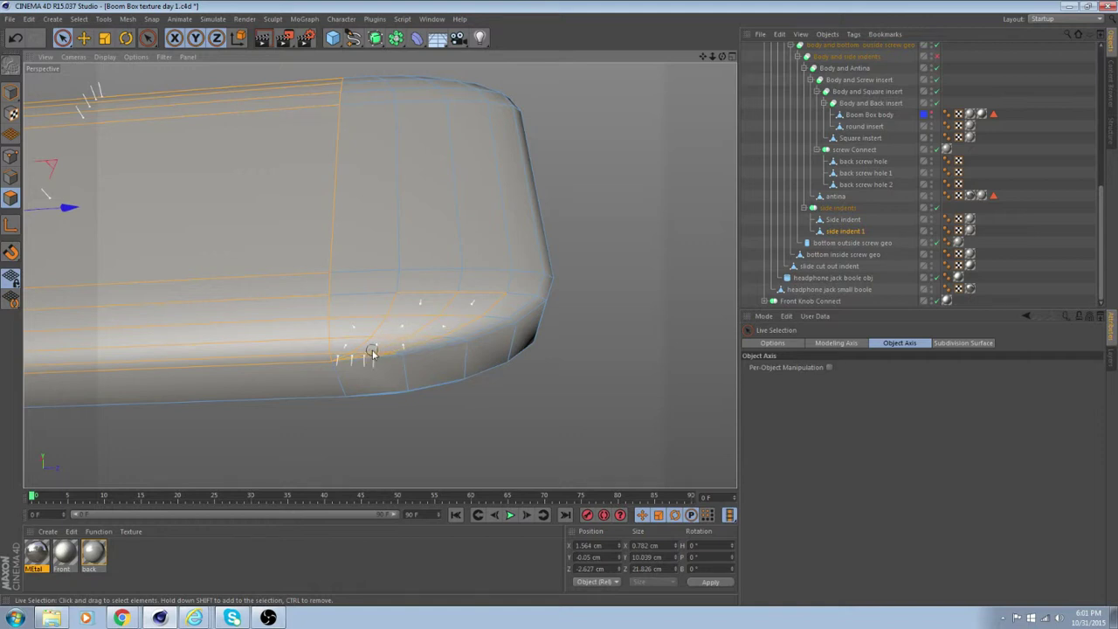
alt+drag(426, 332, 395, 300)
scroll(354, 306, up, 6)
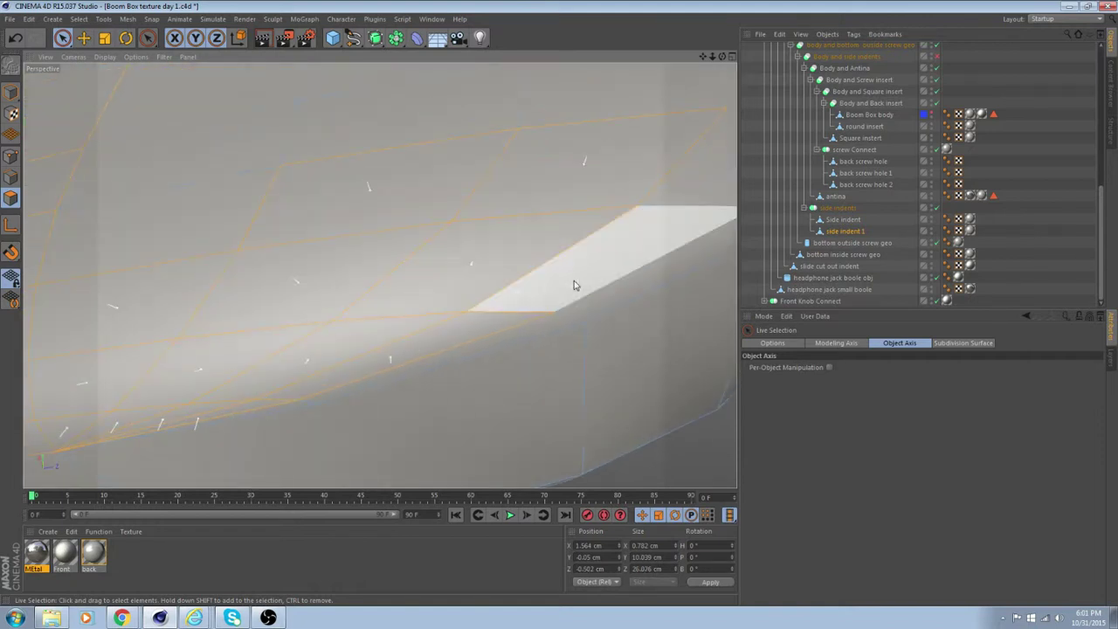
shift+click(567, 262)
scroll(563, 260, down, 5)
alt+drag(562, 263, 497, 374)
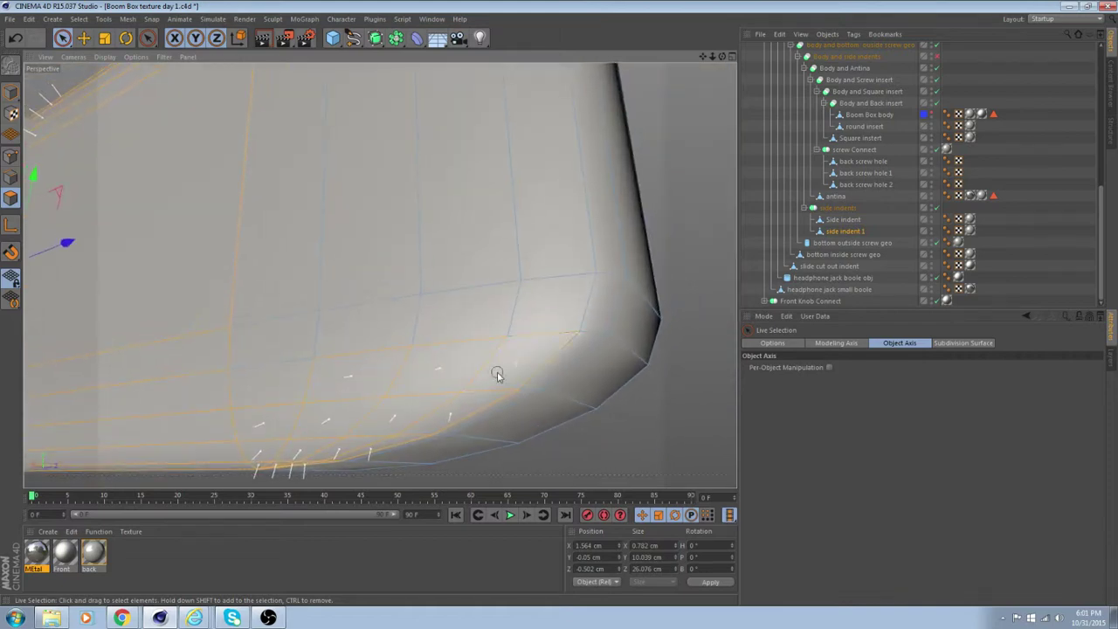
alt+drag(458, 309, 398, 339)
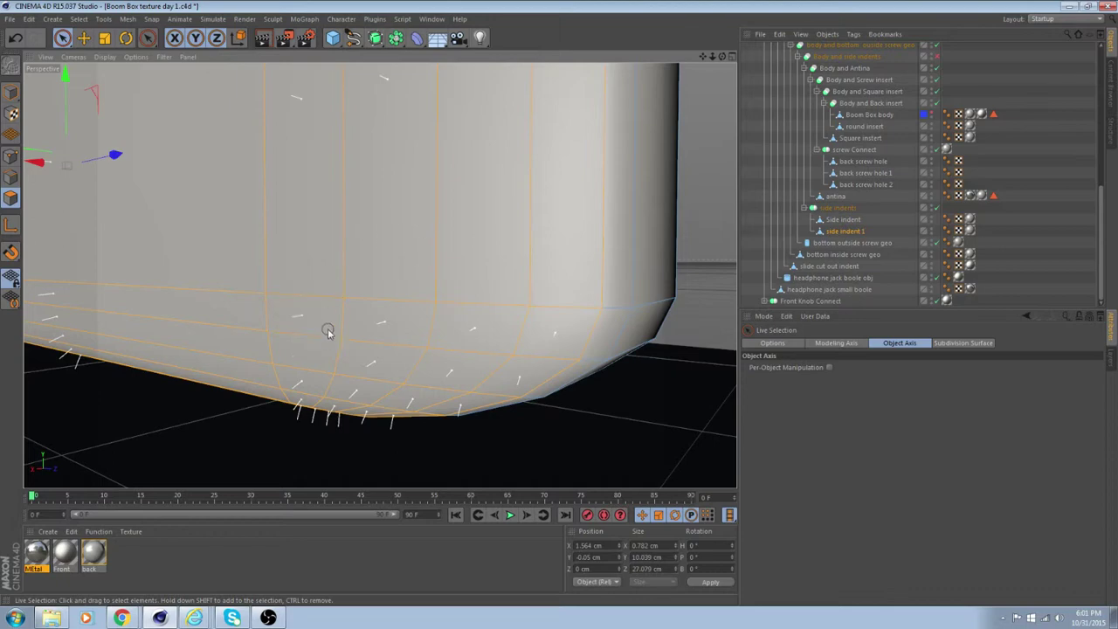
Step: Add the remaining upper rounded corner polygons at that same end of side indent 1 to the selection
alt+drag(328, 332, 428, 240)
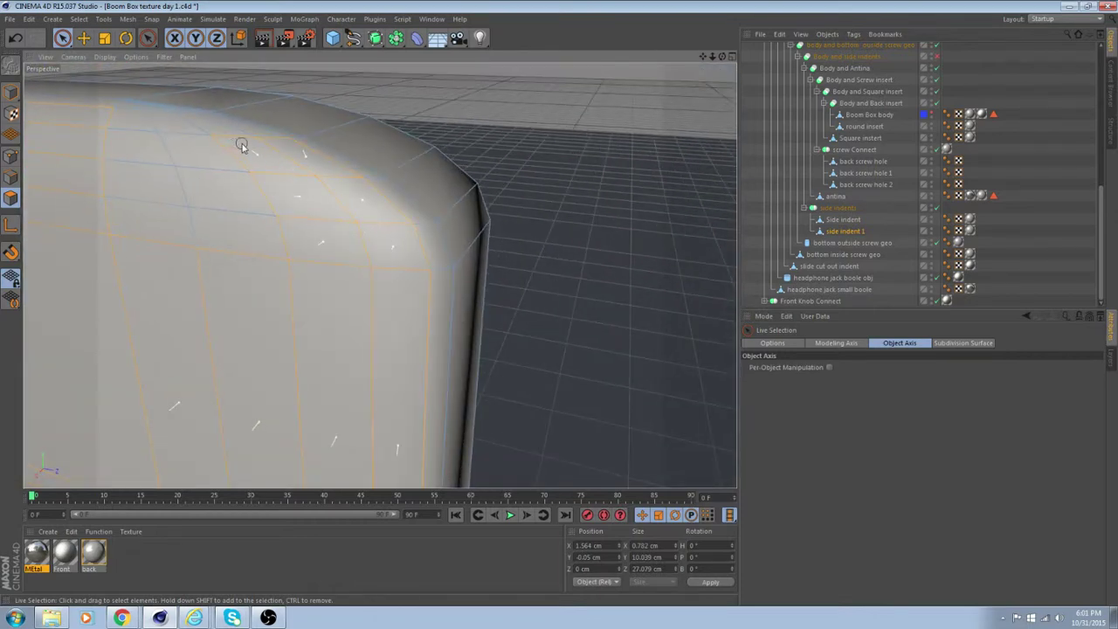
shift+drag(242, 146, 262, 138)
shift+drag(235, 227, 143, 223)
alt+drag(153, 159, 266, 181)
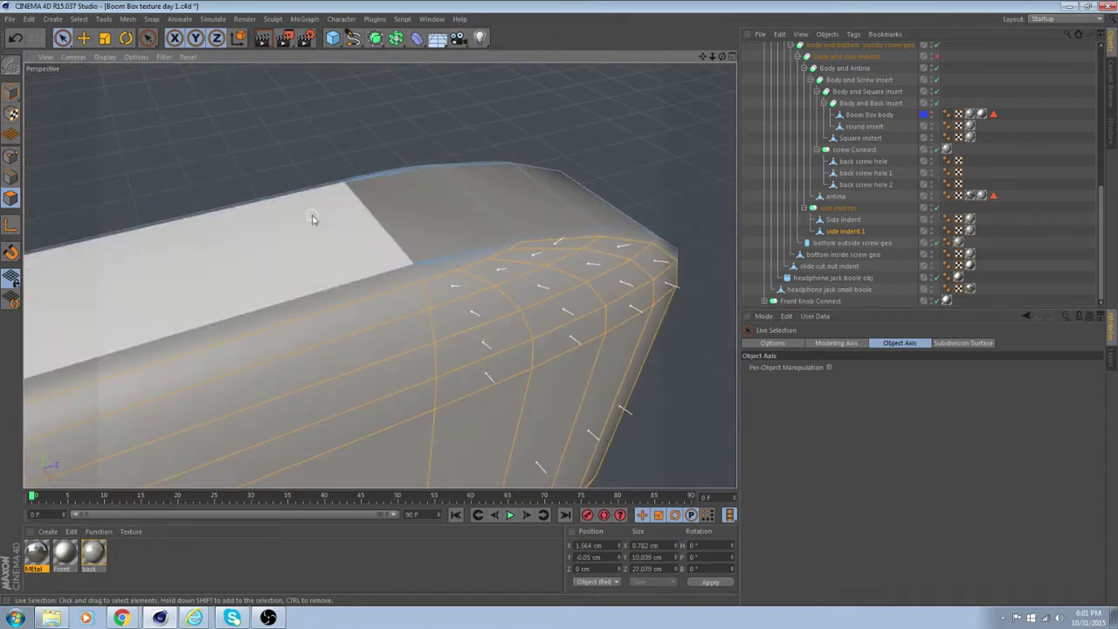
alt+drag(313, 218, 431, 200)
alt+middle_drag(430, 199, 377, 248)
scroll(370, 247, up, 3)
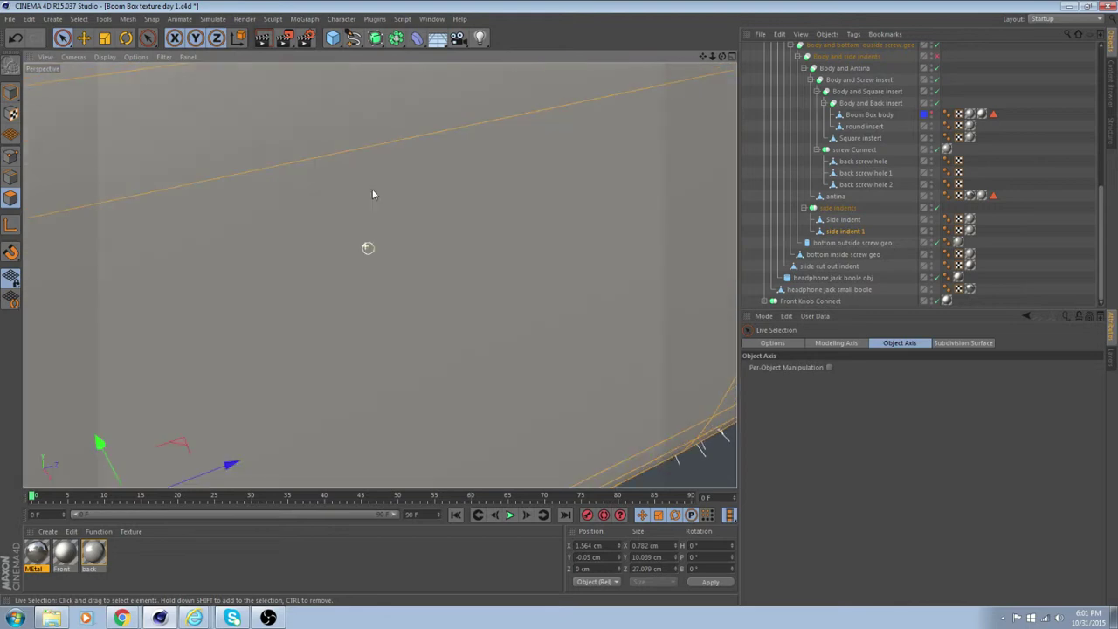
Step: Check side indent 1's lower bevel from below and remove the stray sliver polygons from the polygon selection
alt+drag(368, 247, 459, 258)
scroll(440, 260, down, 3)
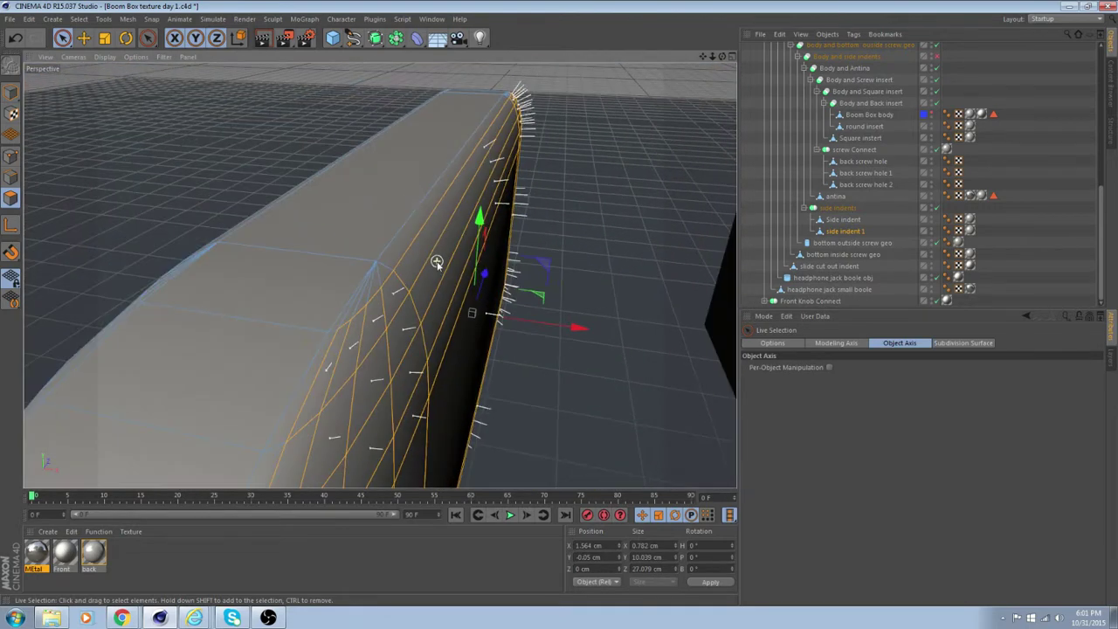
alt+drag(417, 297, 434, 157)
alt+drag(377, 133, 373, 122)
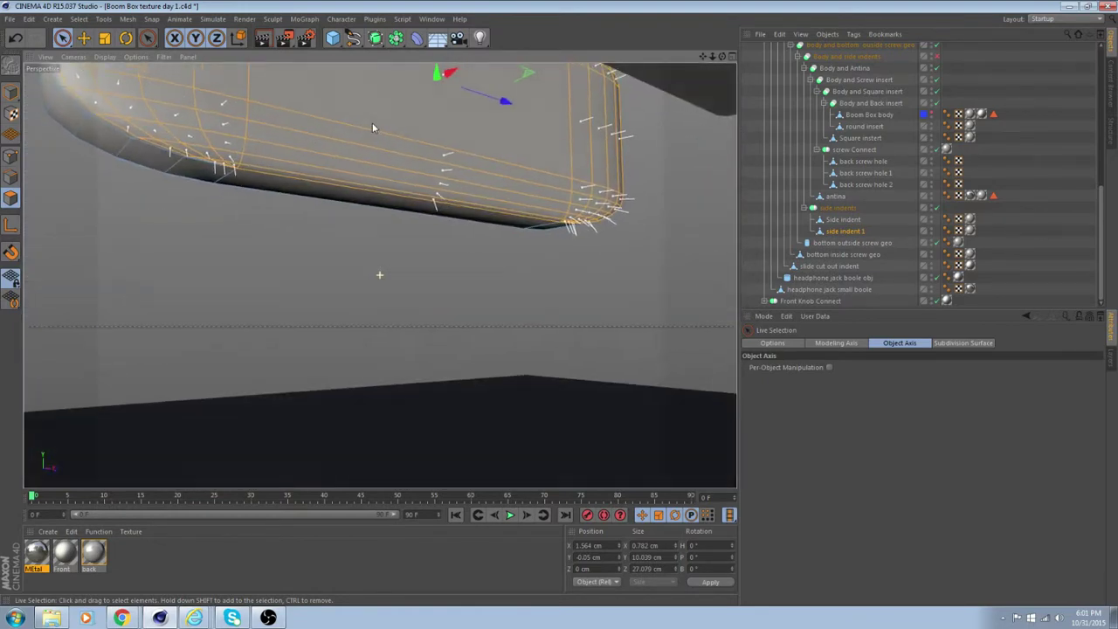
scroll(345, 166, up, 2)
alt+middle_drag(232, 192, 321, 217)
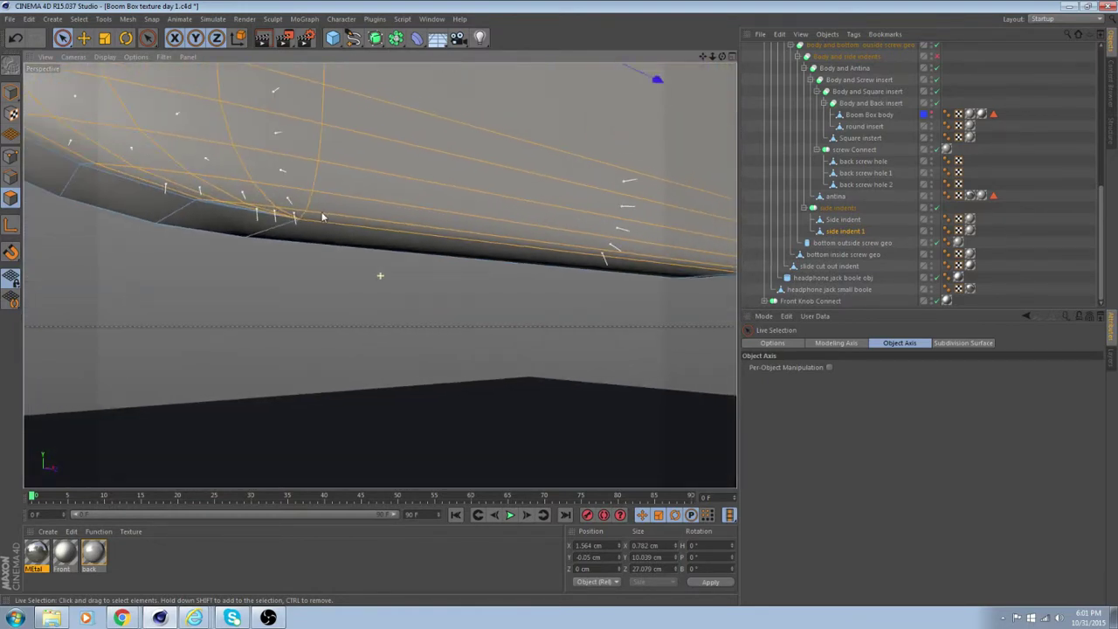
scroll(320, 217, up, 2)
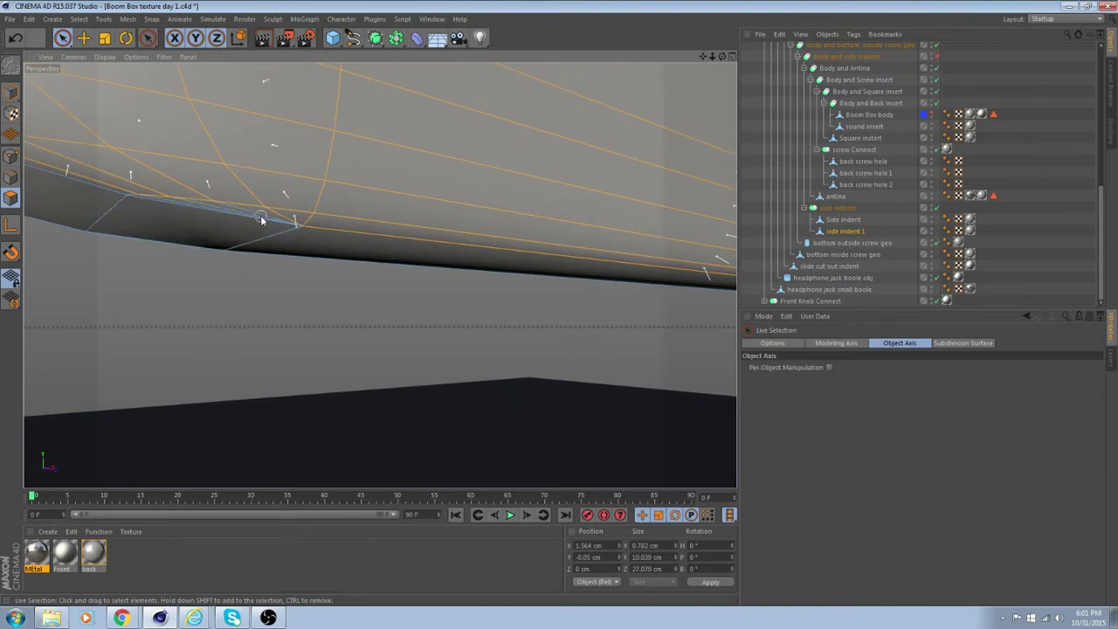
alt+drag(389, 239, 418, 241)
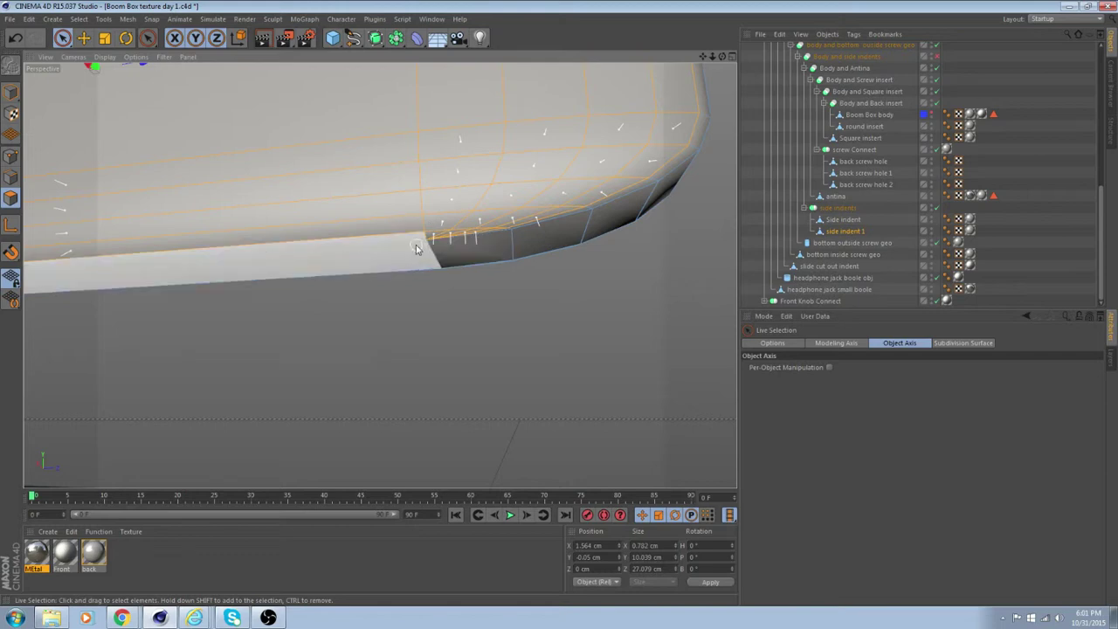
alt+drag(492, 248, 288, 297)
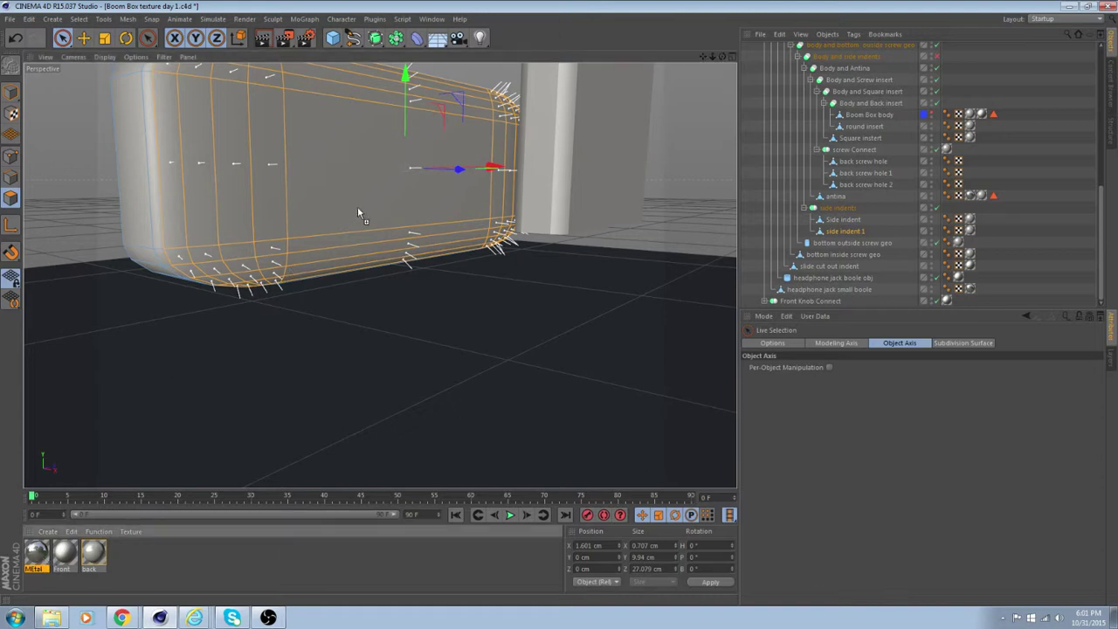
Step: Apply the MEtal material to the side indents Connect object
drag(357, 212, 358, 213)
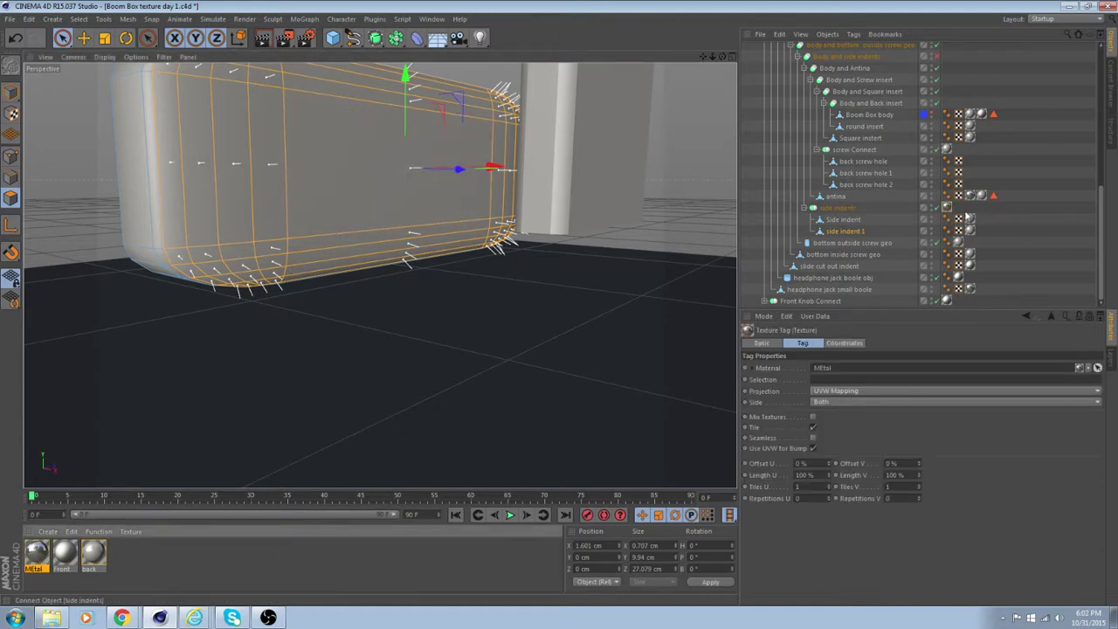
scroll(405, 242, up, 1)
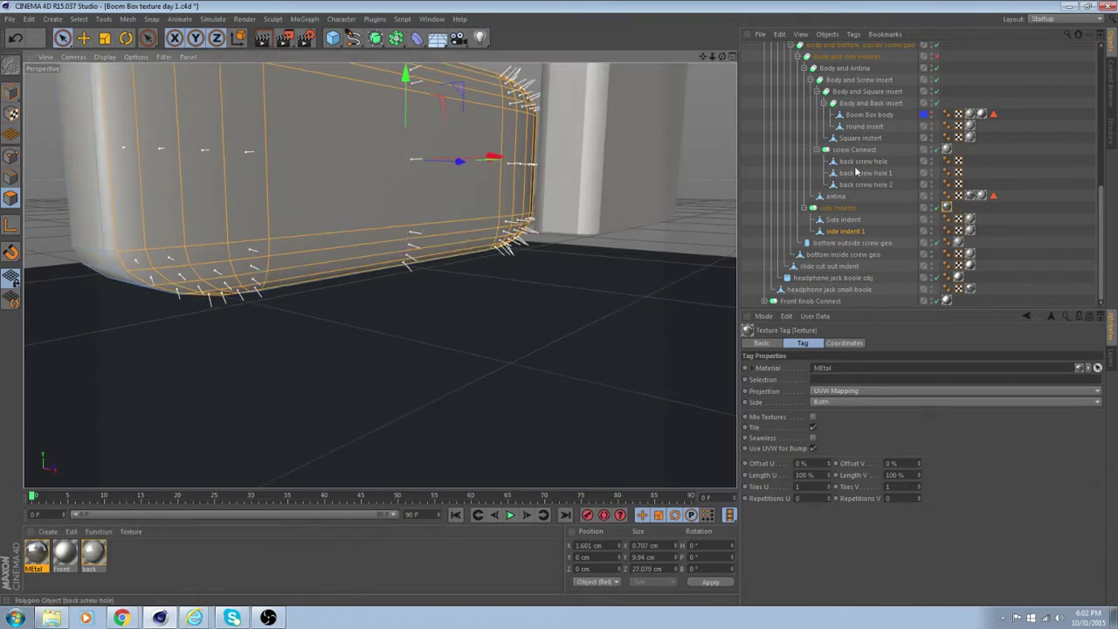
Step: Move side indent 1 and Side indent out of the side indents Connect object in the hierarchy
click(846, 232)
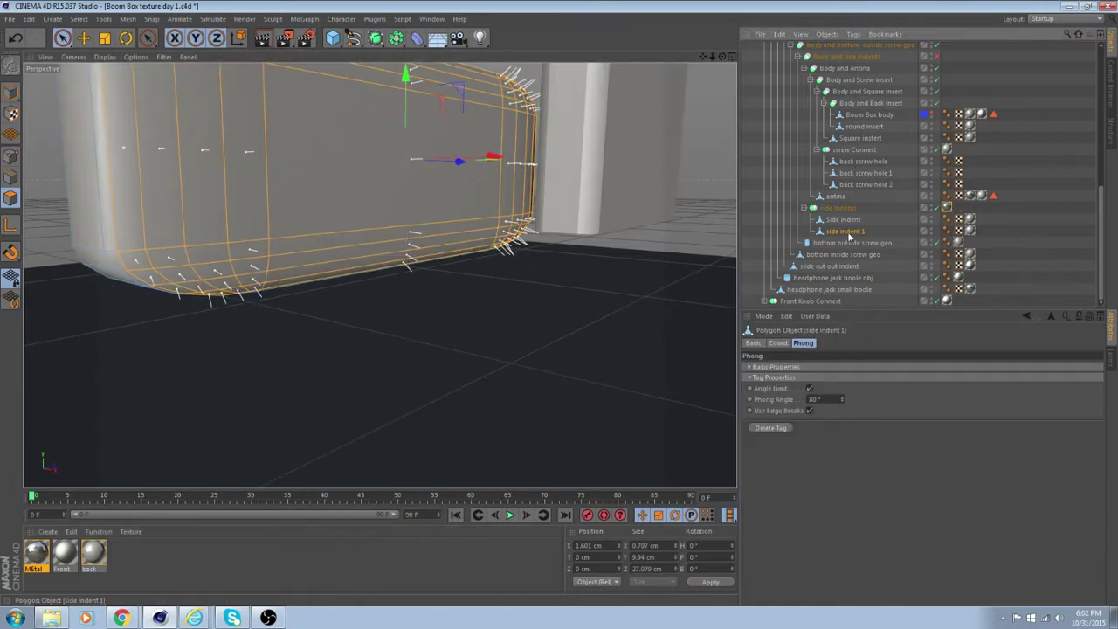
drag(854, 203, 849, 202)
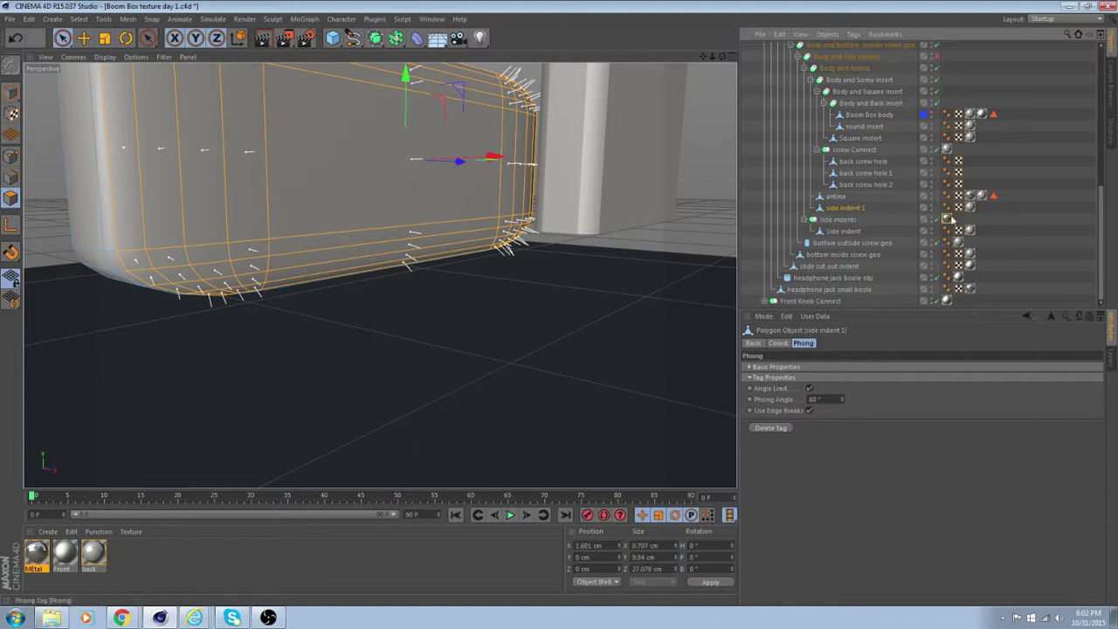
click(834, 231)
drag(838, 213, 837, 212)
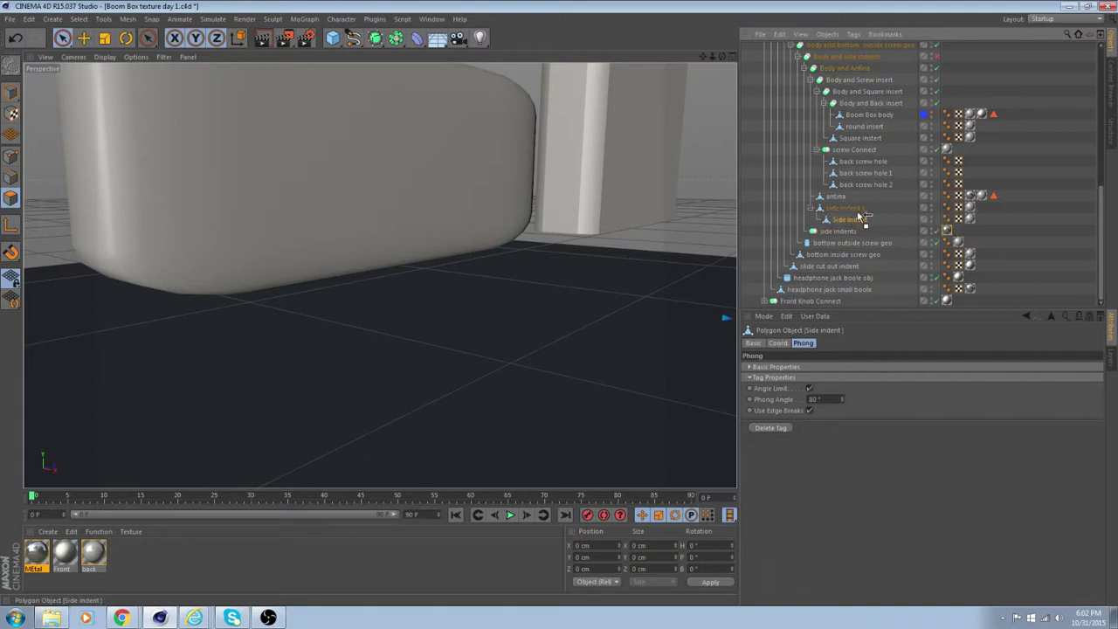
drag(857, 229, 846, 227)
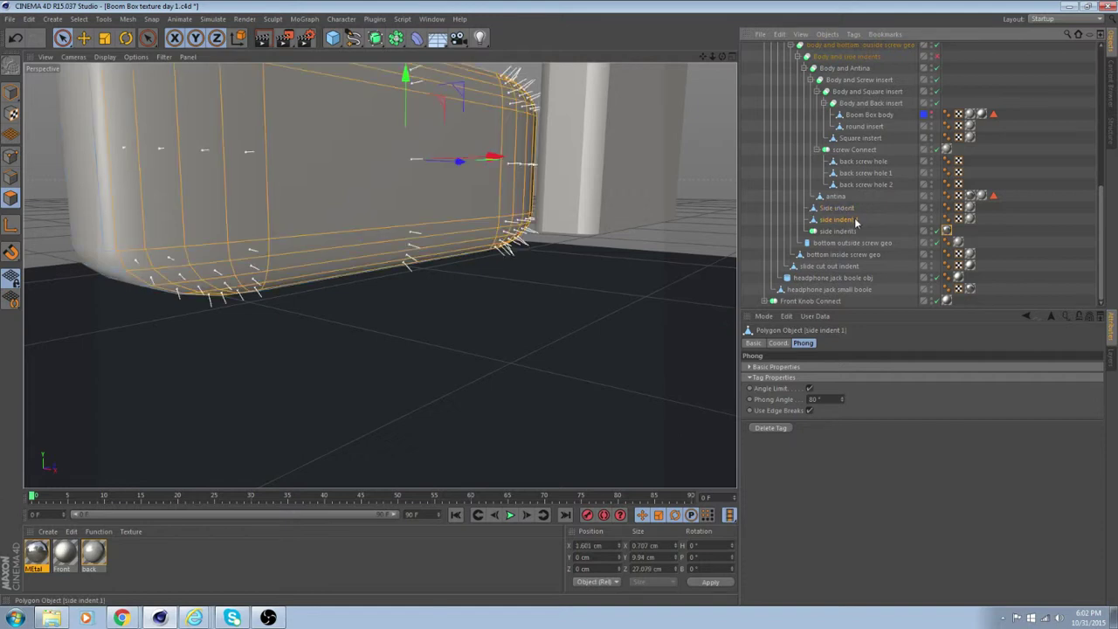
Step: Delete the MEtal texture tag from the side indents Connect object and apply MEtal to side indent 1's selected polygons
click(948, 230)
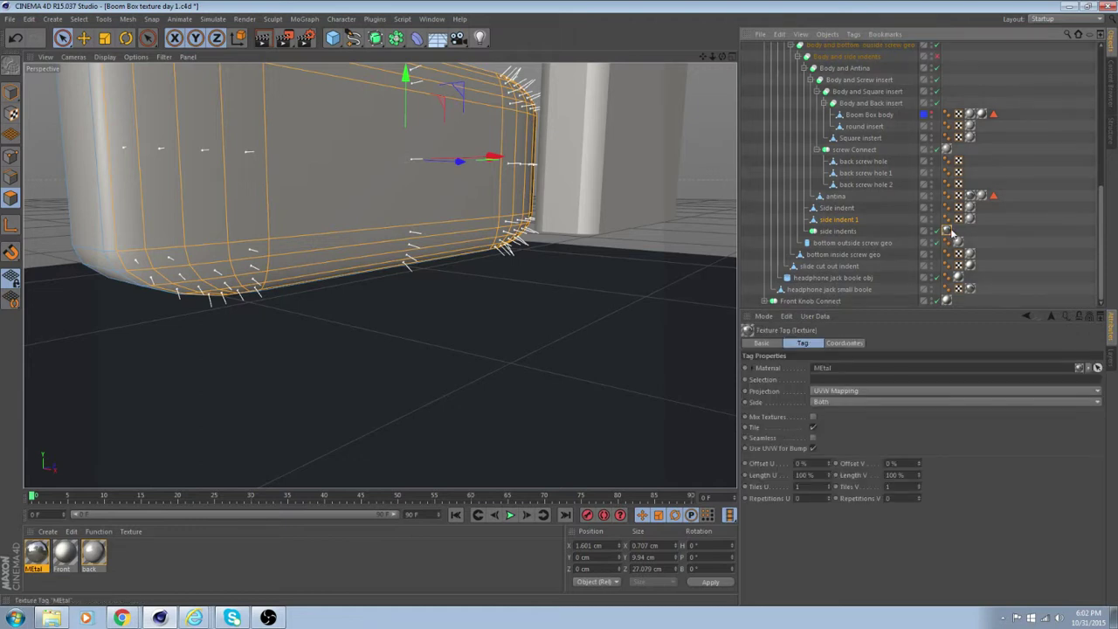
key(Delete)
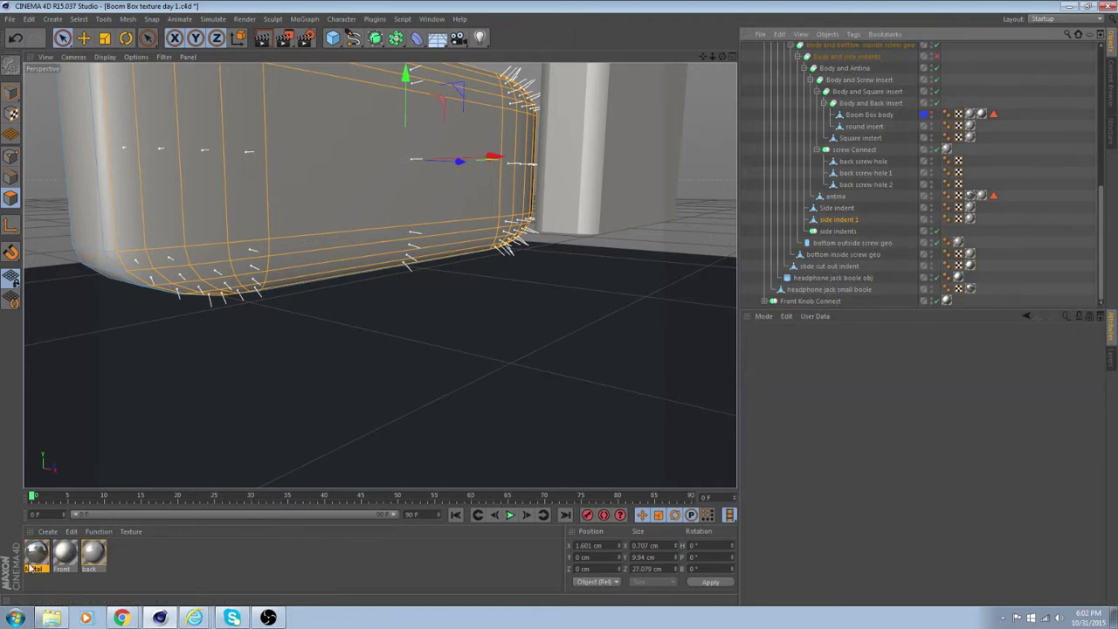
drag(30, 567, 216, 347)
drag(380, 214, 384, 211)
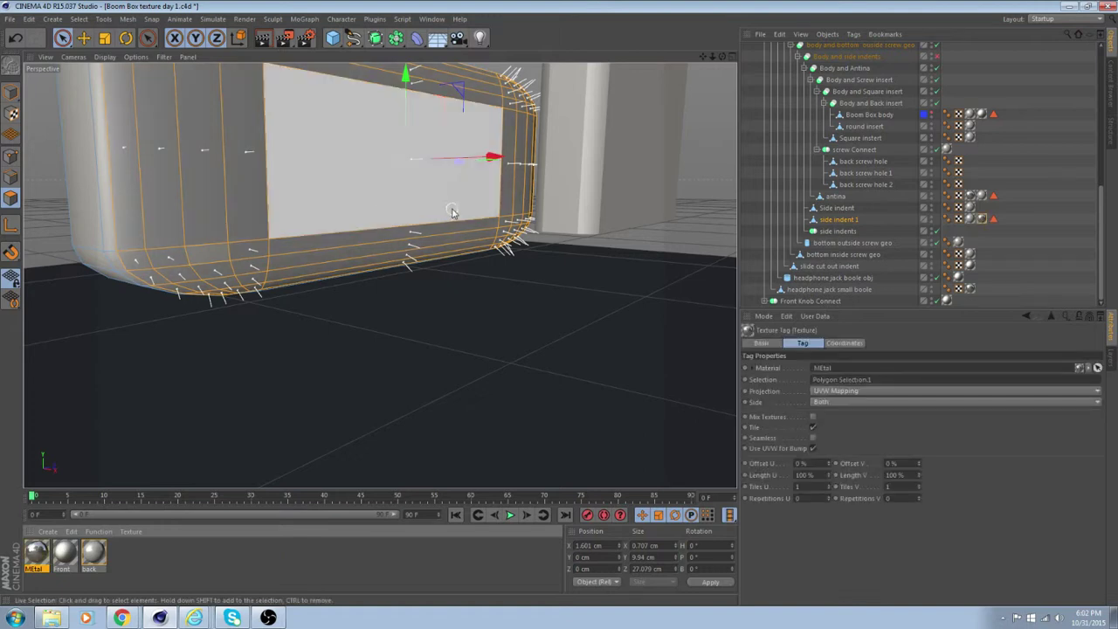
Step: Delete side indent 1's polygon selection tag and reapply the MEtal material to its selected polygons
click(836, 231)
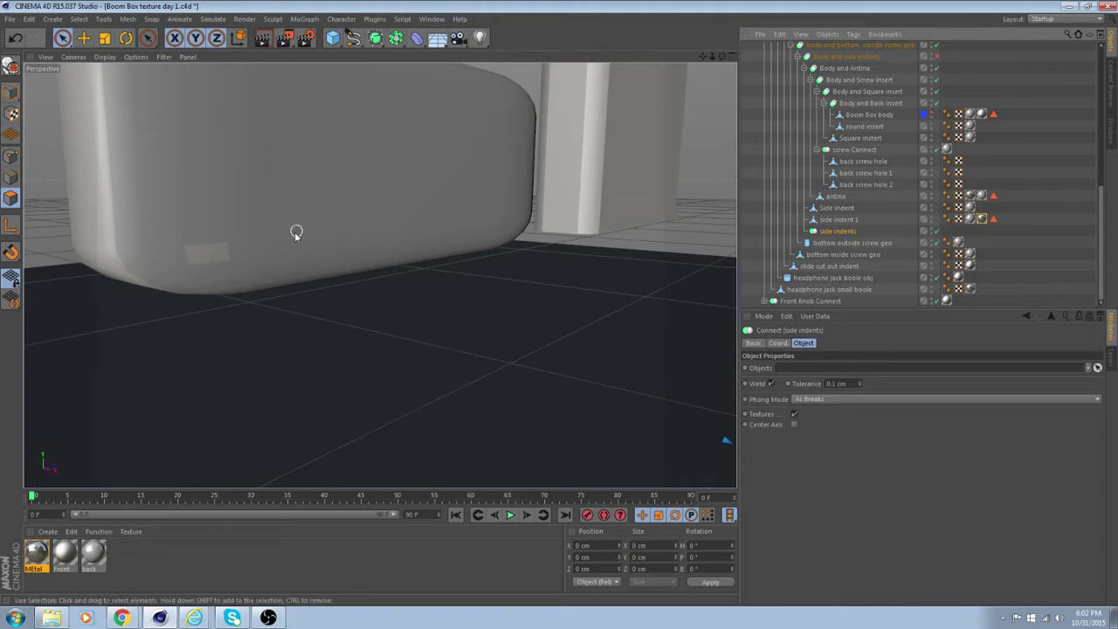
scroll(283, 248, up, 2)
scroll(284, 243, up, 1)
alt+drag(282, 230, 365, 232)
click(847, 220)
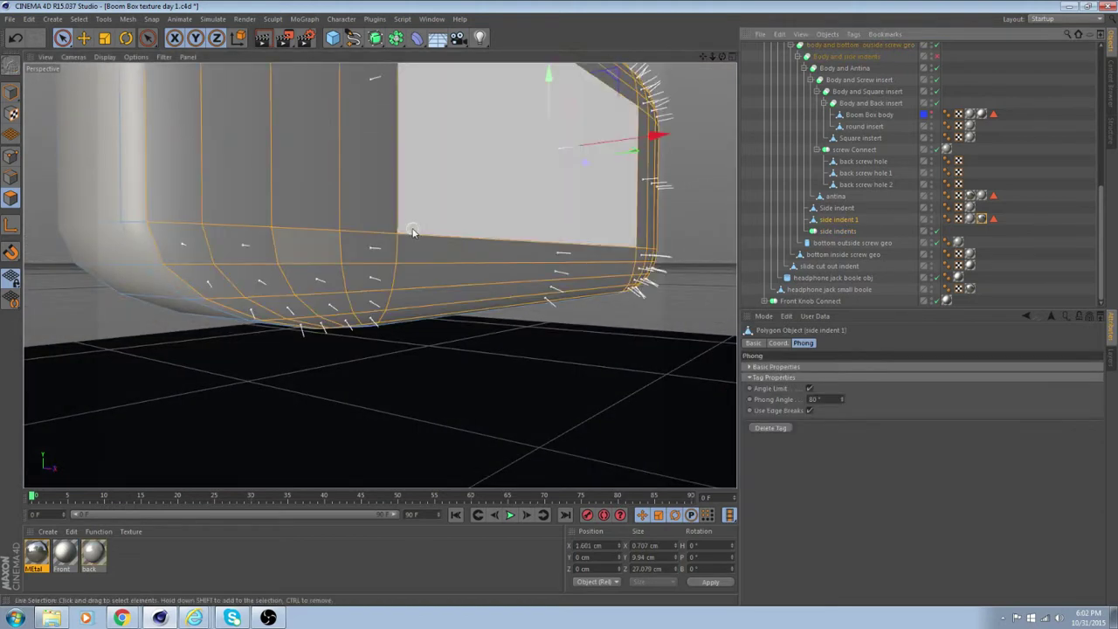
click(994, 219)
key(Delete)
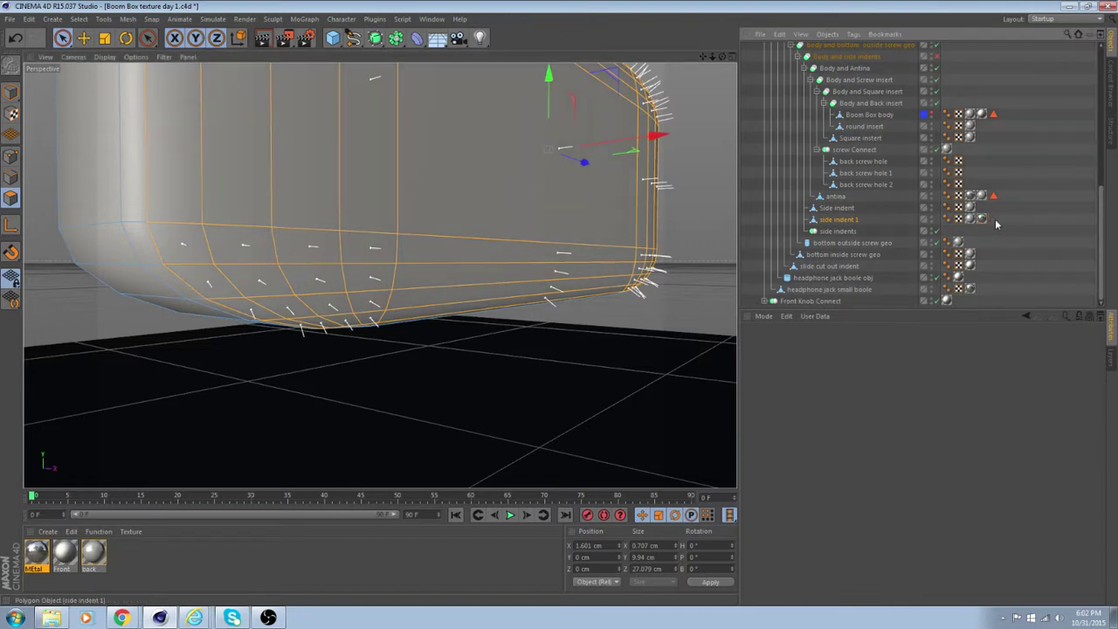
drag(35, 552, 430, 253)
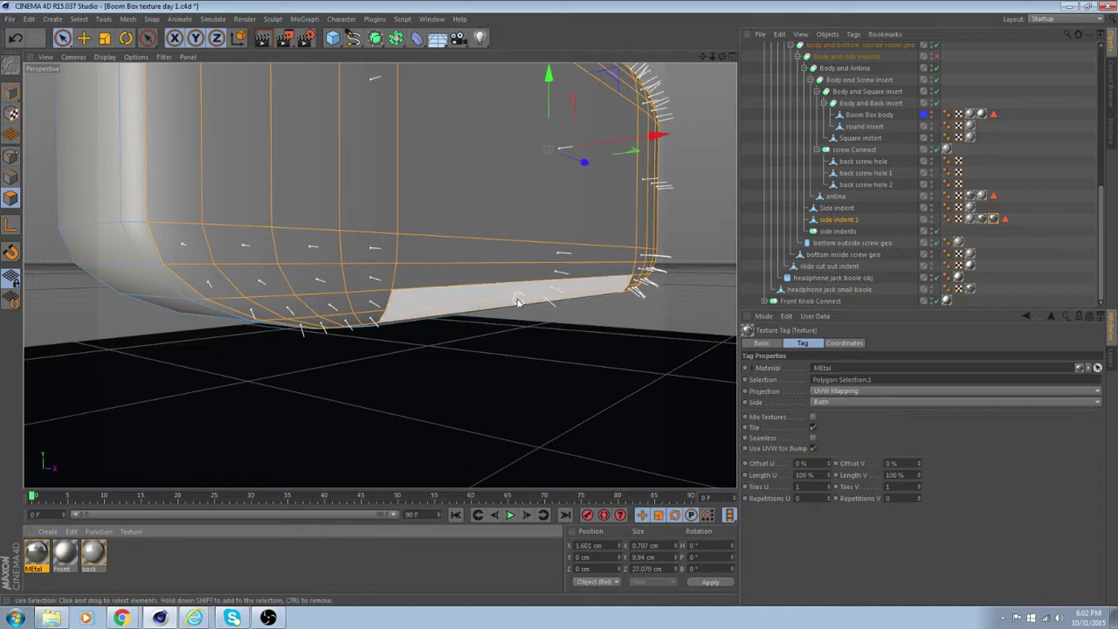
Step: Clear the polygon selection and move side indent 1 back into the side indents Connect object
alt+right_drag(518, 296, 565, 294)
alt+drag(566, 294, 607, 300)
alt+drag(676, 124, 597, 172)
click(643, 128)
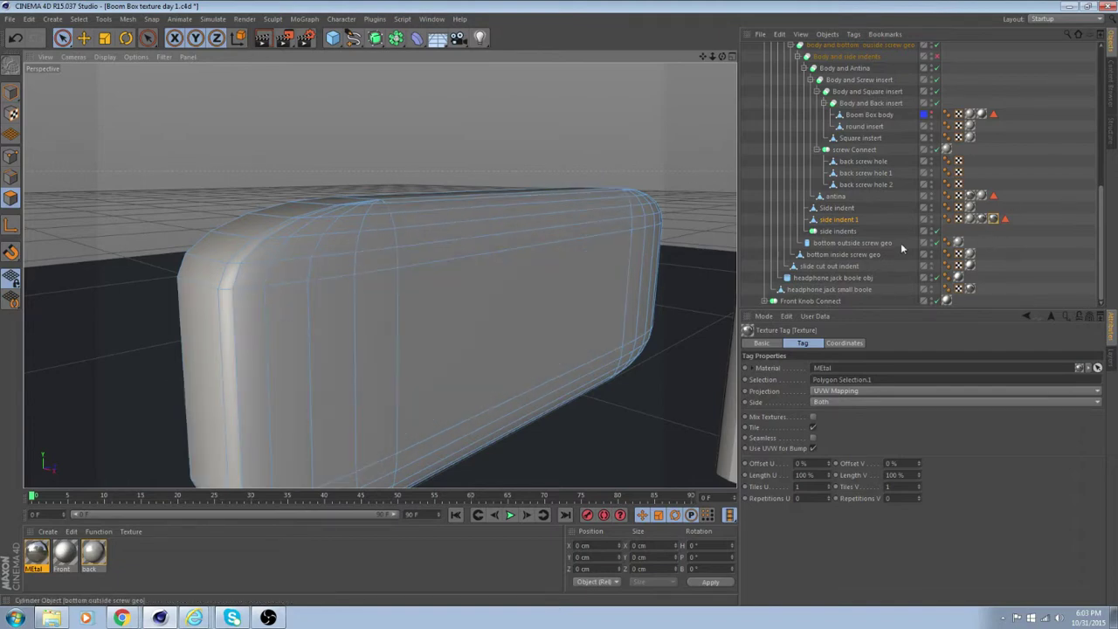
drag(852, 231, 849, 232)
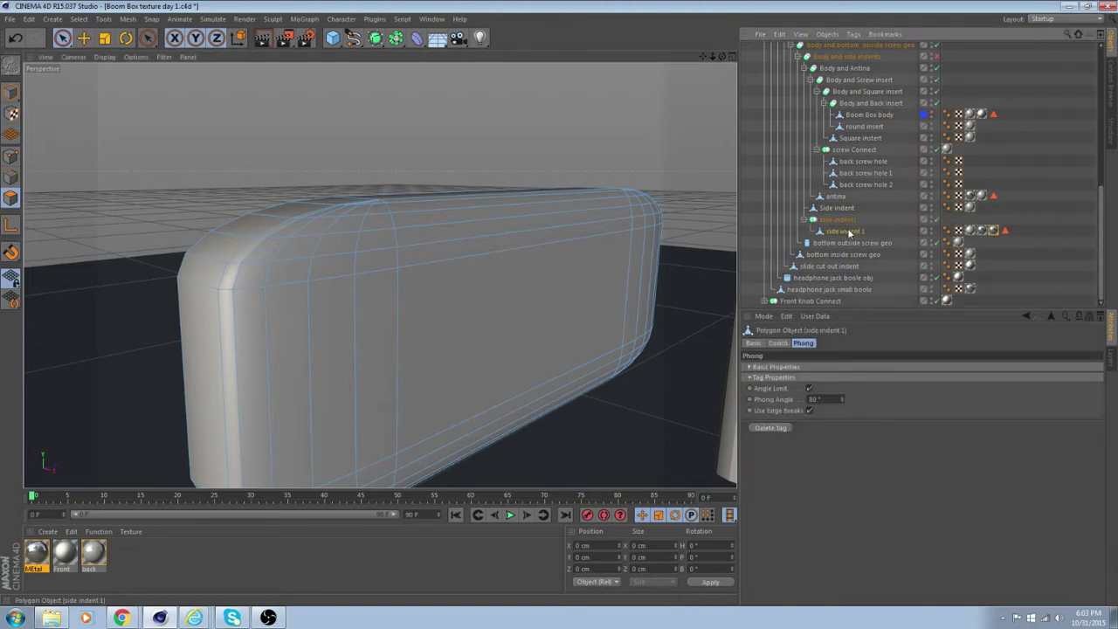
Step: Show the Boom Box body in the viewport and re-enable the Body and side indents Boole
click(930, 114)
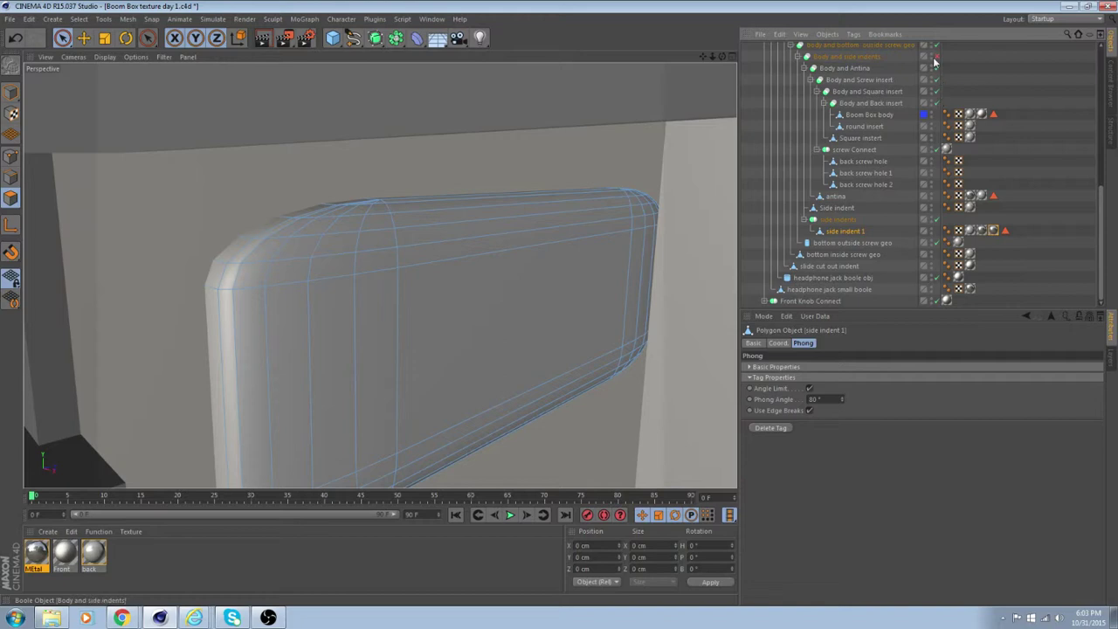
alt+drag(280, 305, 668, 258)
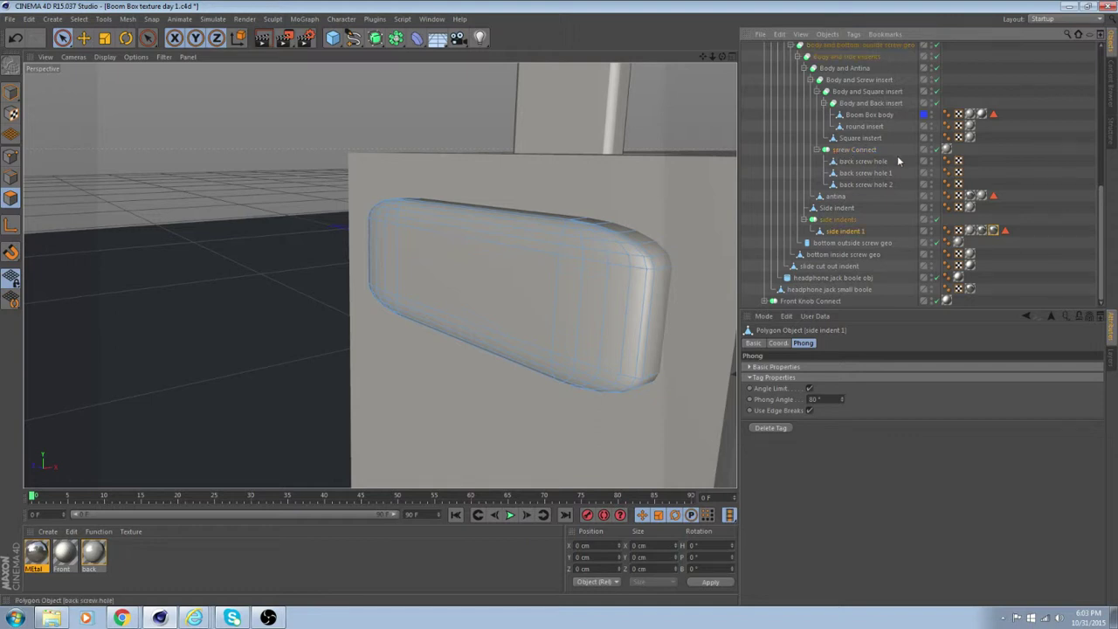
alt+drag(579, 291, 544, 288)
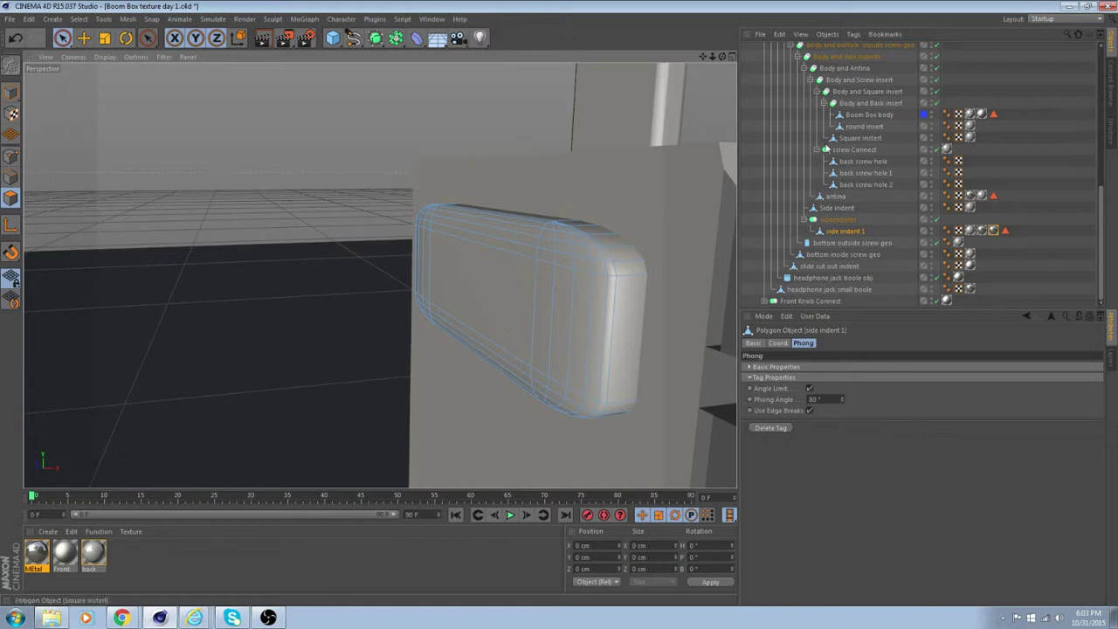
Step: Move Side indent back into the side indents Connect object beneath side indent 1
click(852, 59)
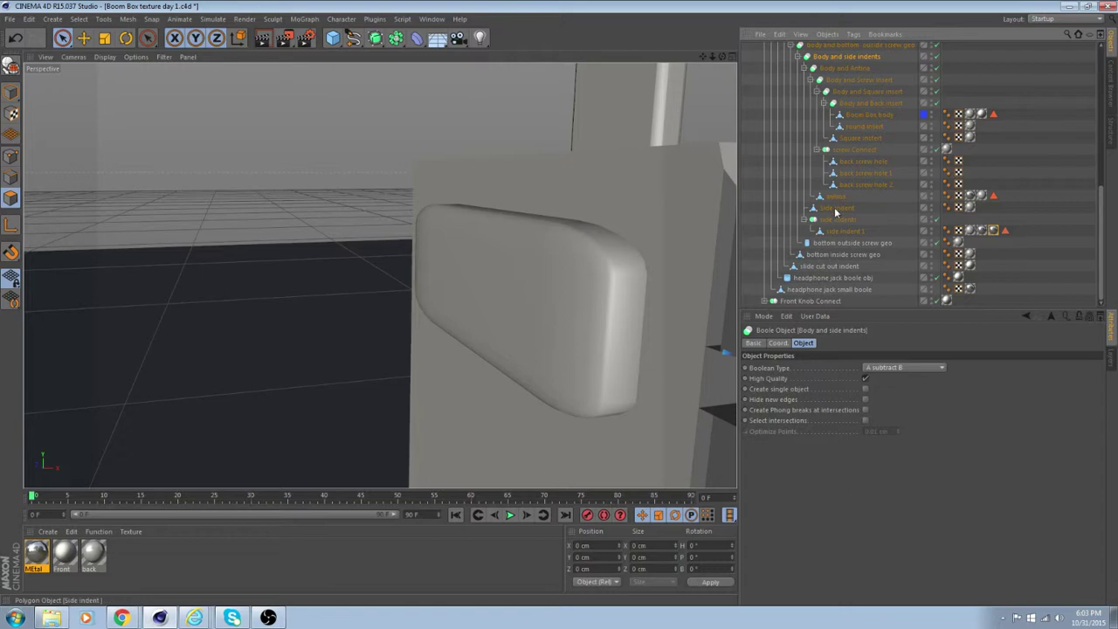
drag(836, 208, 839, 235)
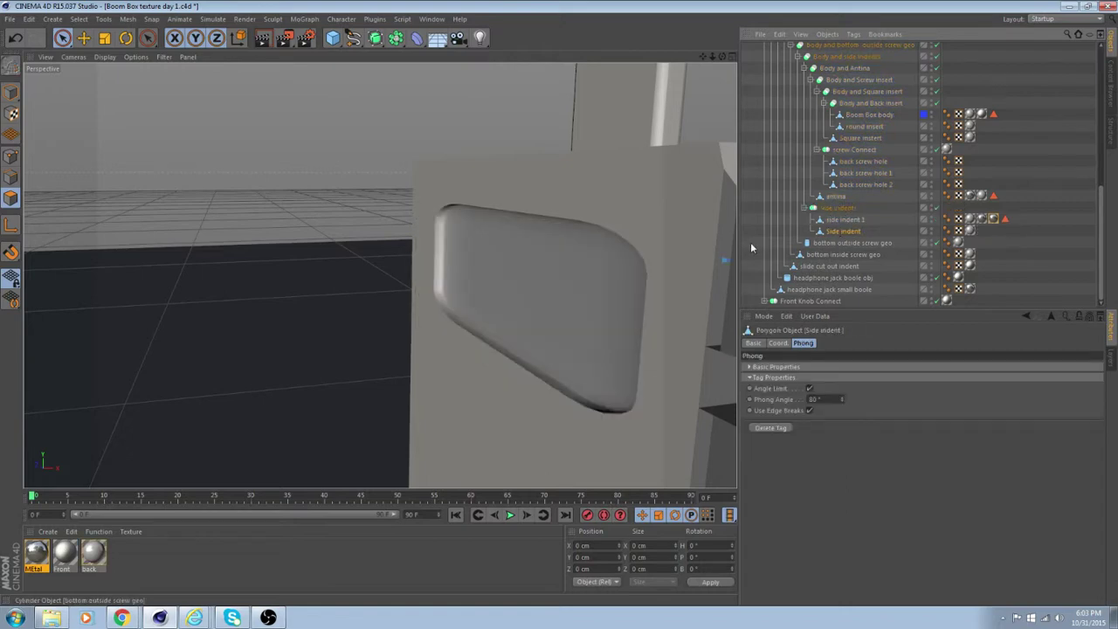
alt+drag(644, 307, 529, 339)
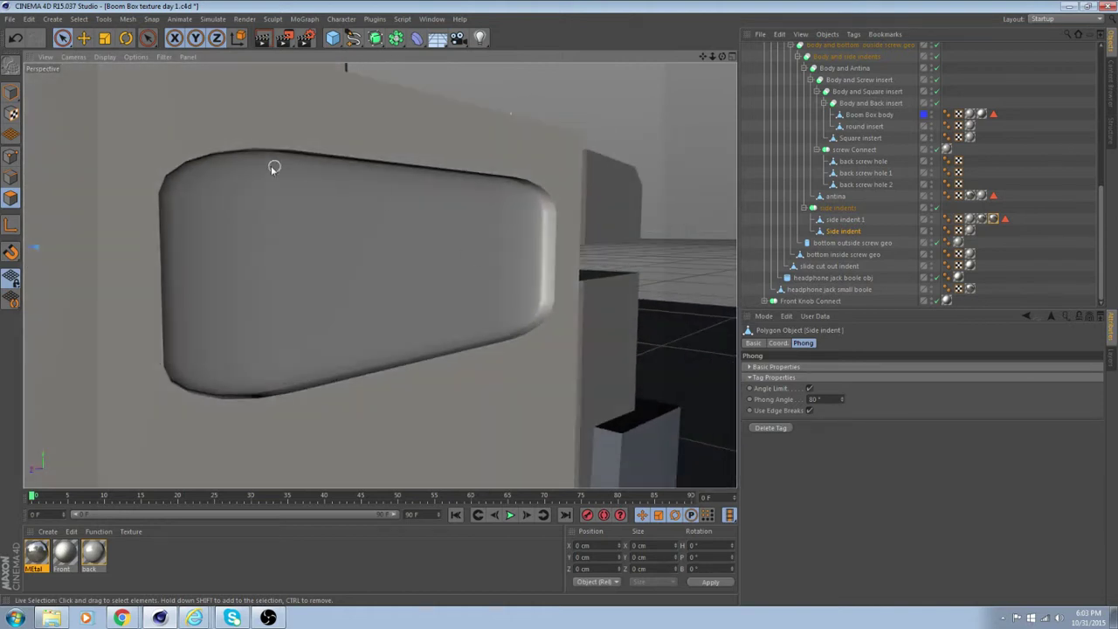
Step: Render the viewport and inspect the side indent's recess and beveled rim up close
click(263, 37)
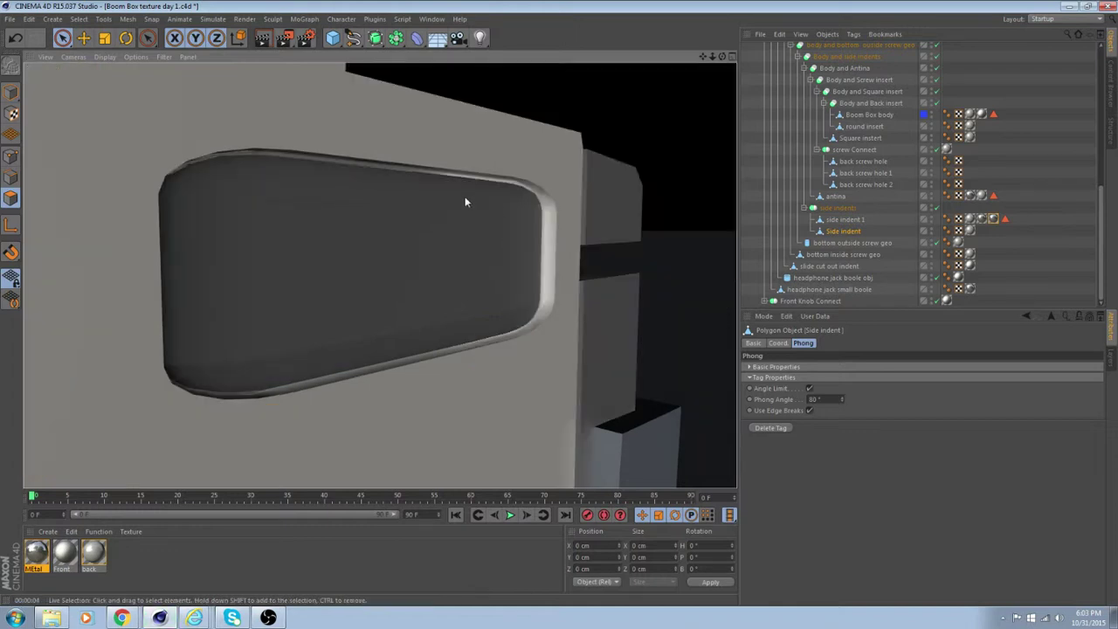
alt+drag(467, 201, 322, 261)
alt+drag(402, 226, 632, 285)
alt+drag(596, 359, 545, 275)
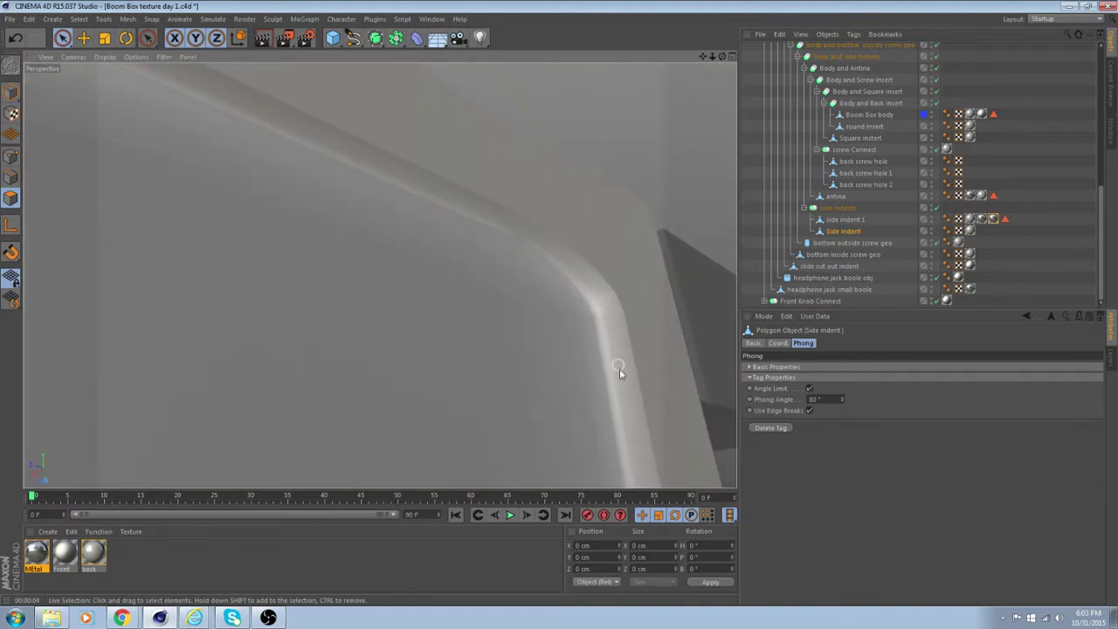
alt+drag(605, 408, 621, 352)
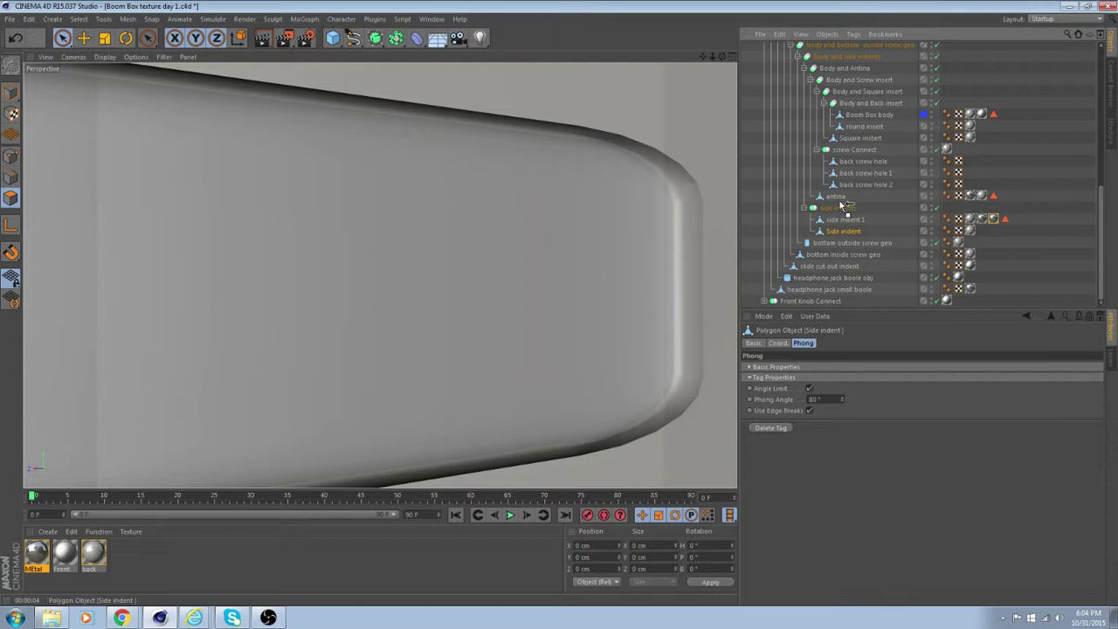
Step: Take Side indent out of the side indents Connect object and isolate it by disabling the Body and side indents Boole and hiding Boom Box body
drag(843, 205, 840, 205)
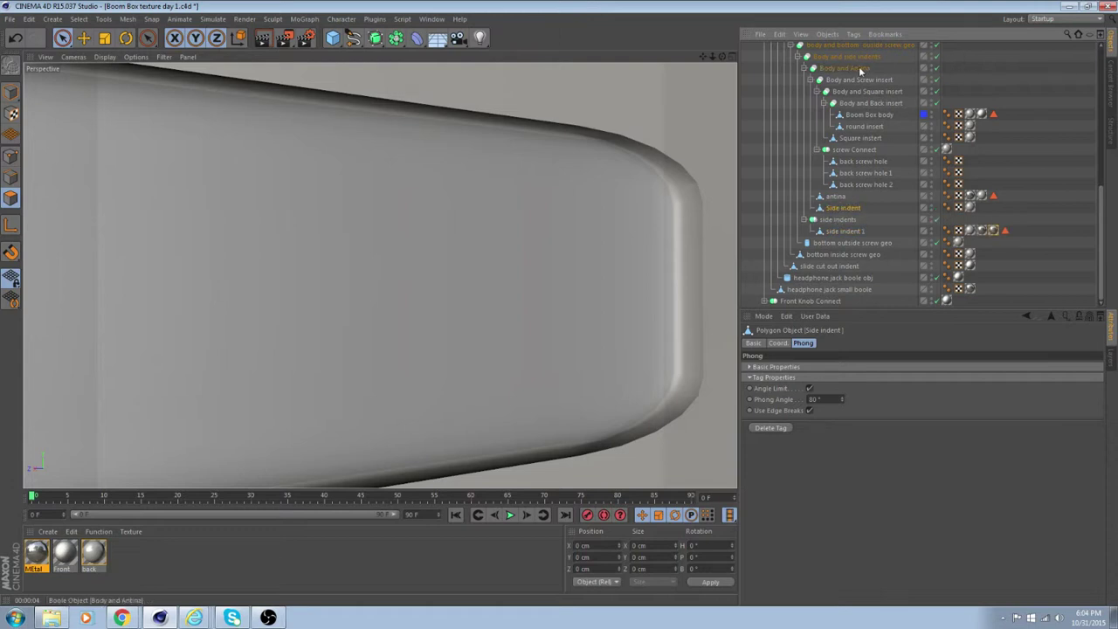
click(936, 57)
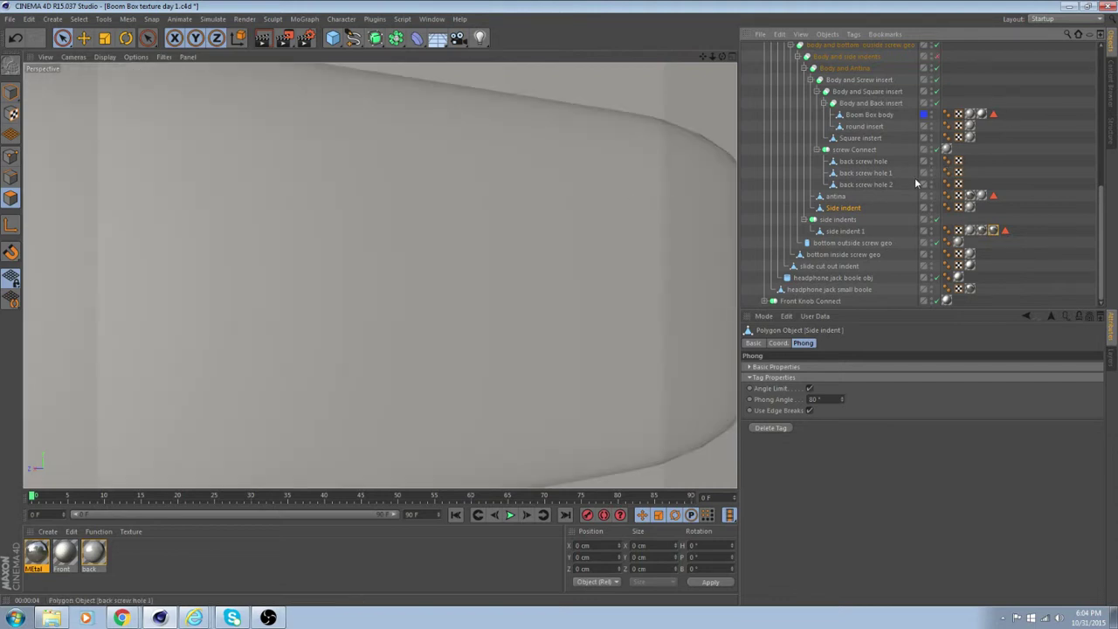
click(932, 117)
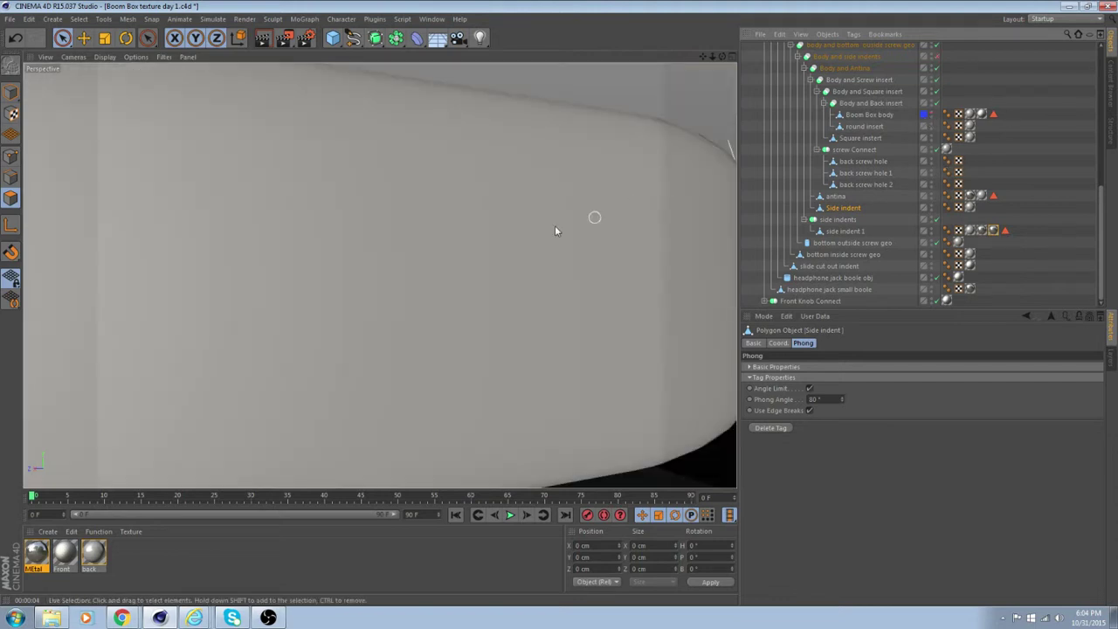
mouse_move(556, 229)
alt+mouse_down()
mouse_move(648, 273)
mouse_move(407, 215)
mouse_move(472, 296)
mouse_move(644, 300)
mouse_move(532, 243)
mouse_move(571, 236)
alt+mouse_up()
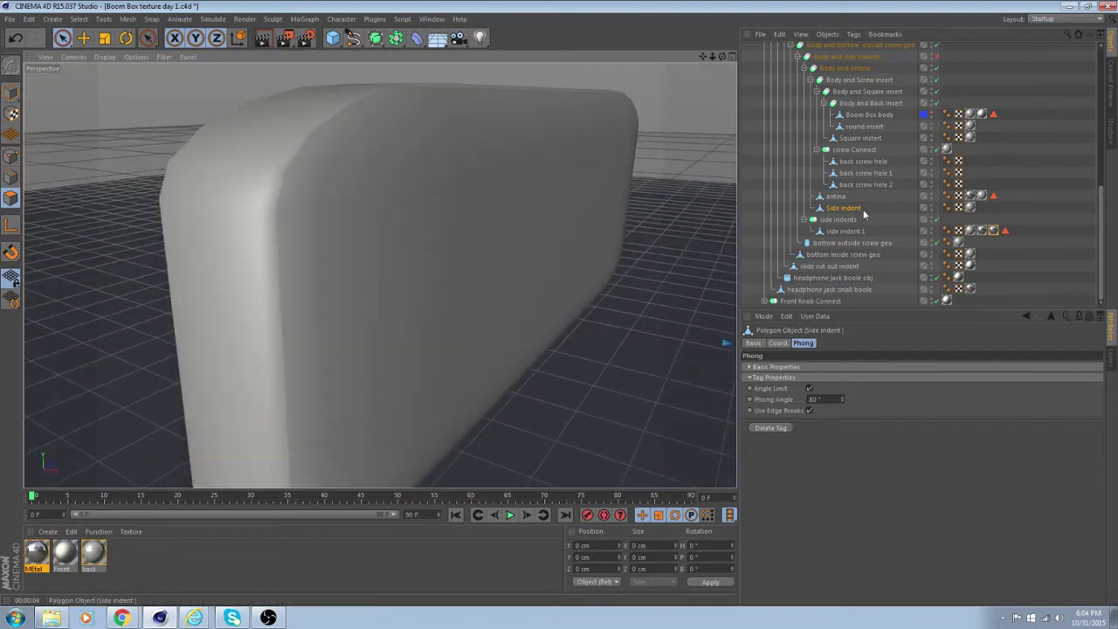
Step: Delete both MEtal texture tags from side indent 1
click(982, 230)
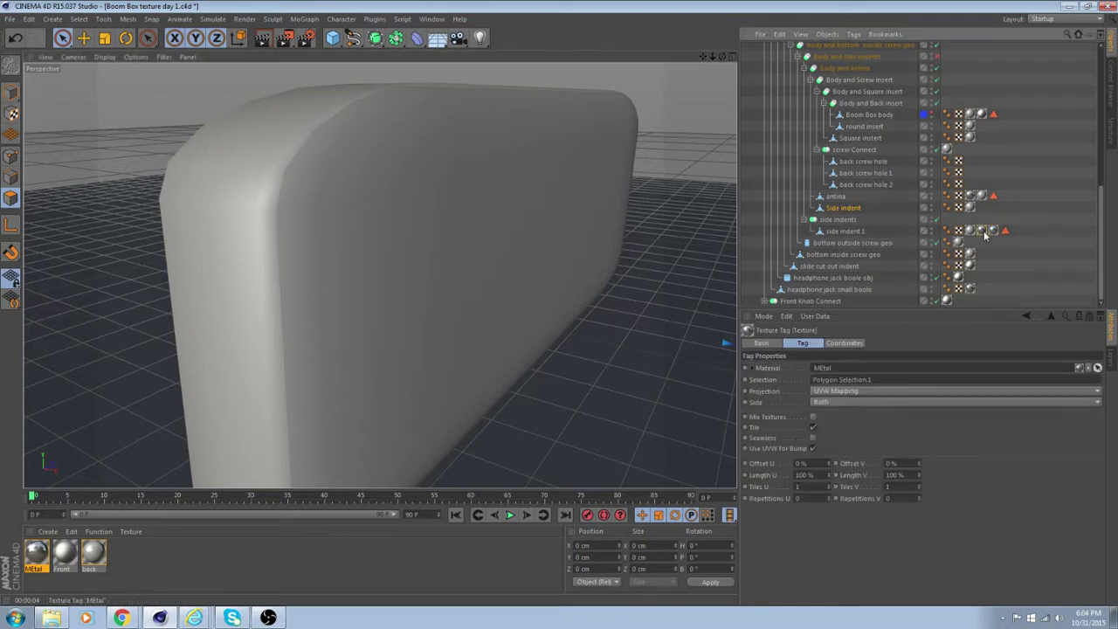
key(Delete)
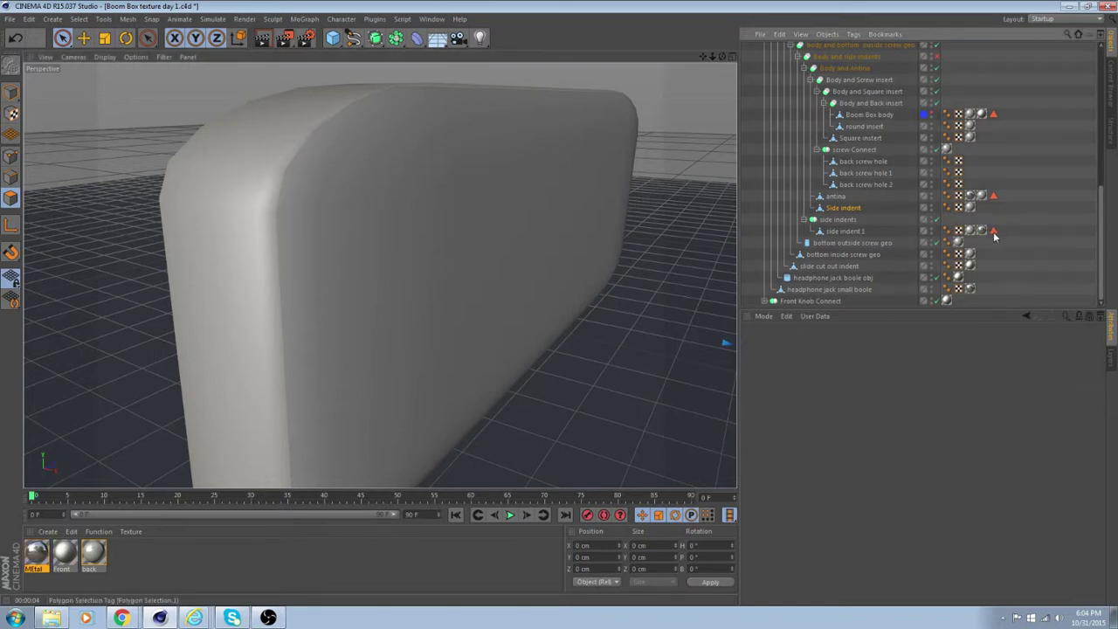
click(989, 232)
key(Delete)
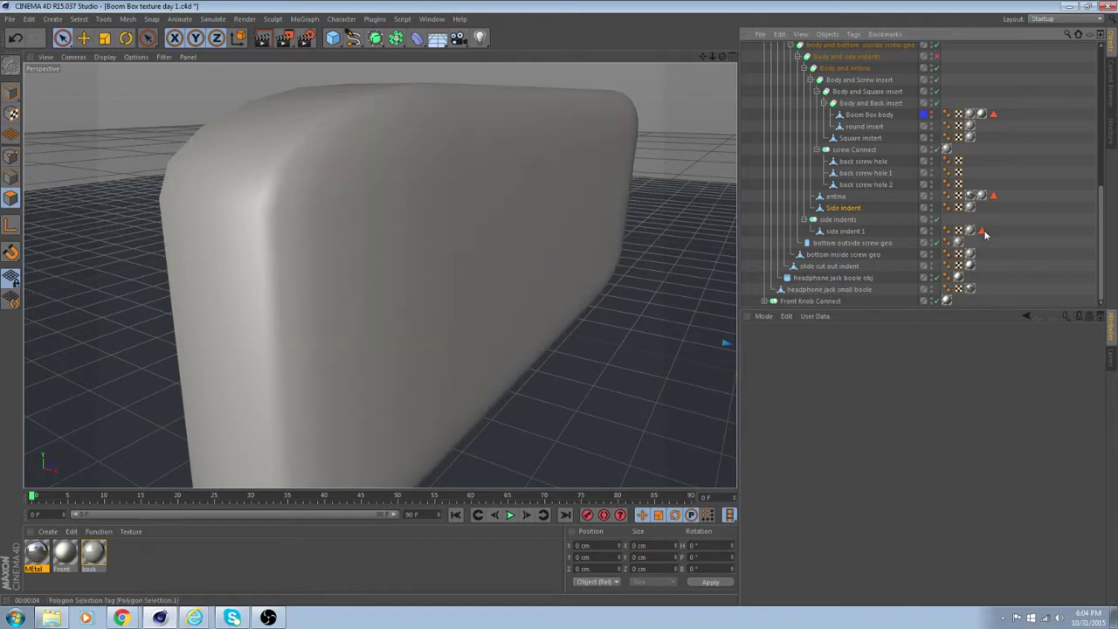
Step: Delete the Polygon Selection.1 tag from side indent 1, keeping its inner face polygons selected
click(983, 231)
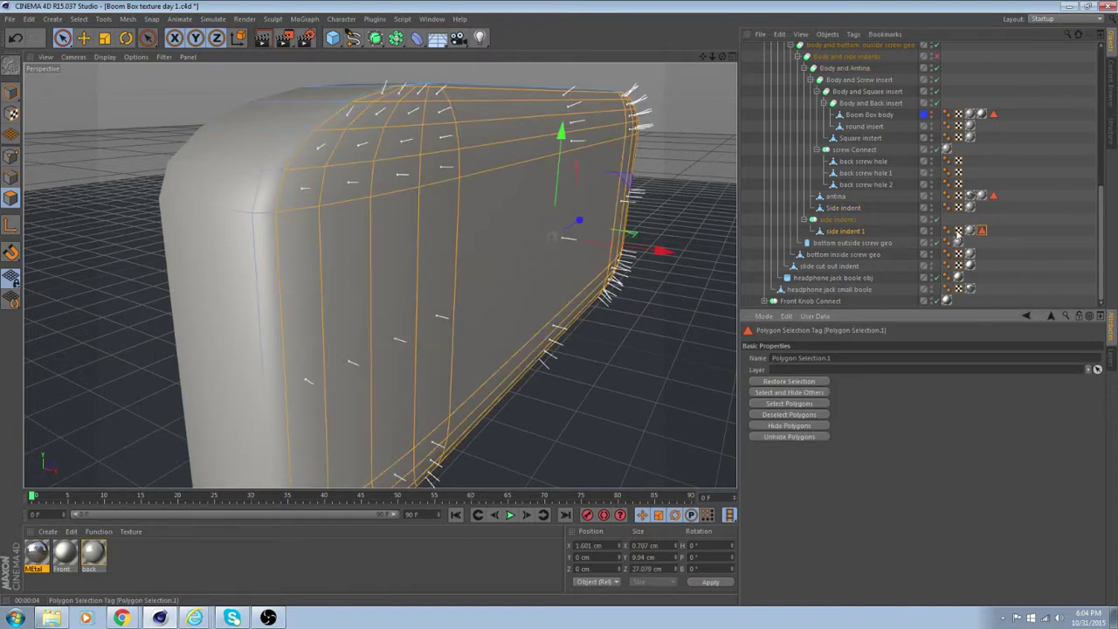
alt+drag(447, 268, 363, 290)
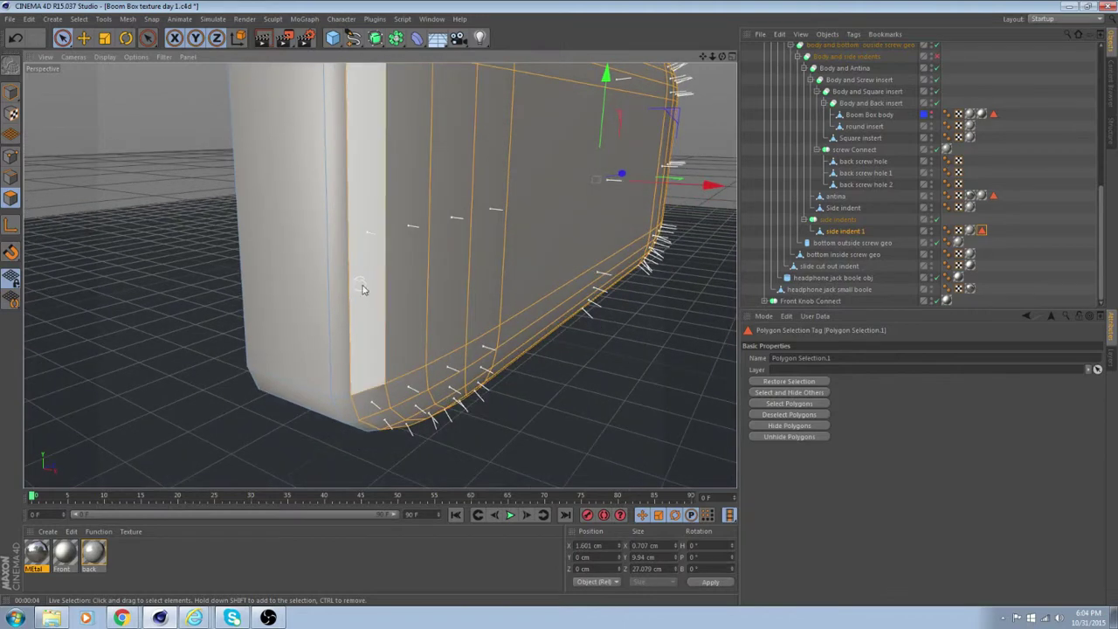
right_click(983, 232)
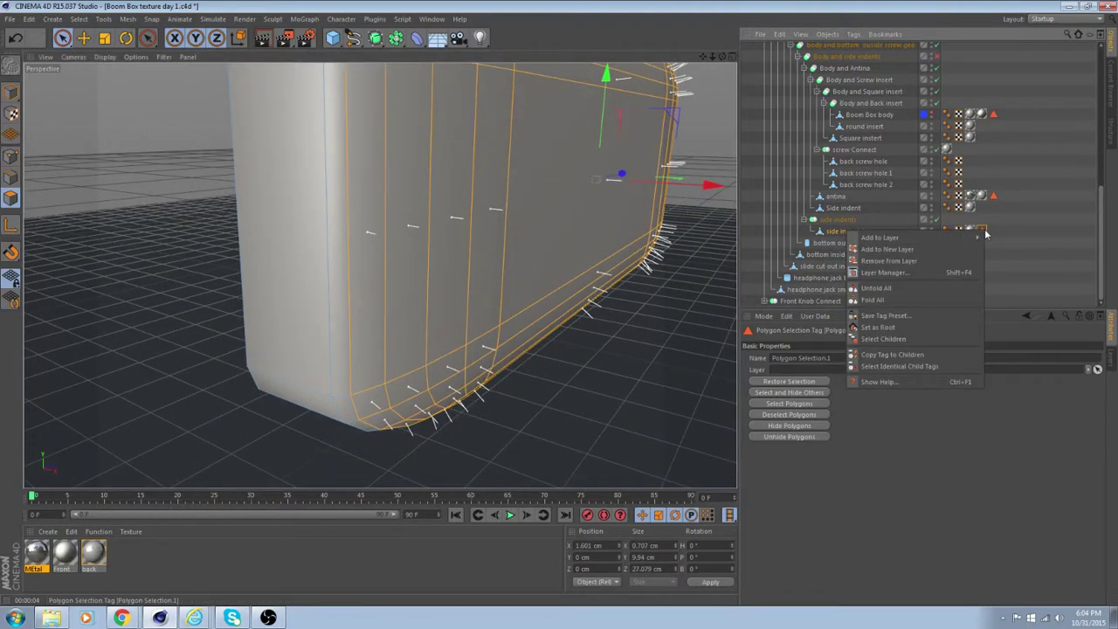
click(987, 233)
right_click(986, 233)
click(986, 233)
key(Delete)
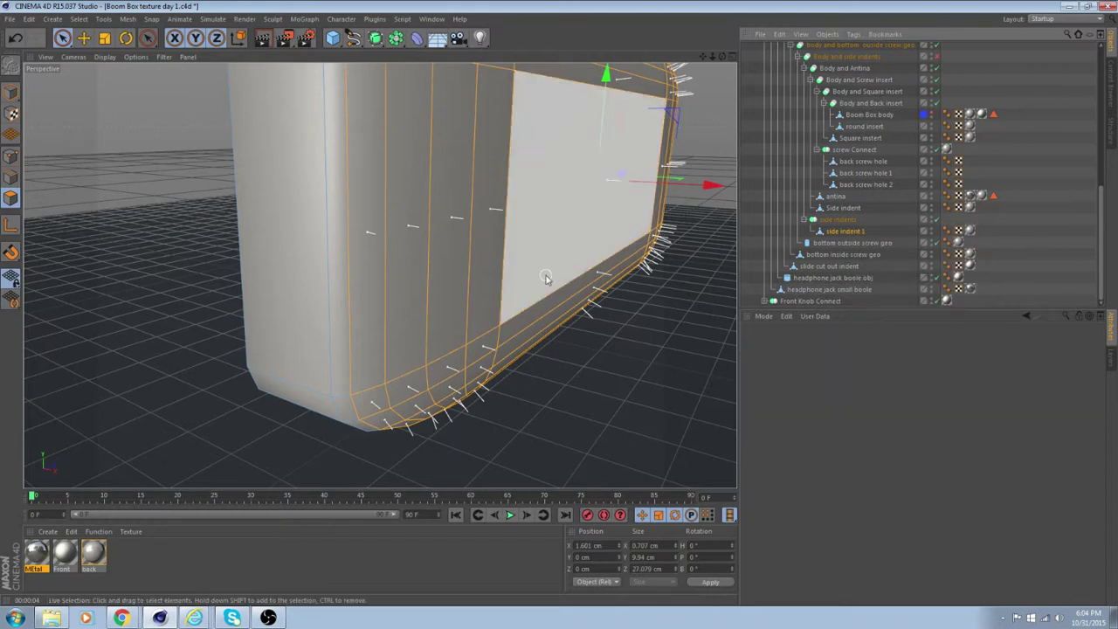
Step: Add the missed narrow bevel polygons at the lower rounded corner of side indent 1 to the polygon selection
alt+drag(380, 273, 387, 230)
scroll(403, 247, up, 3)
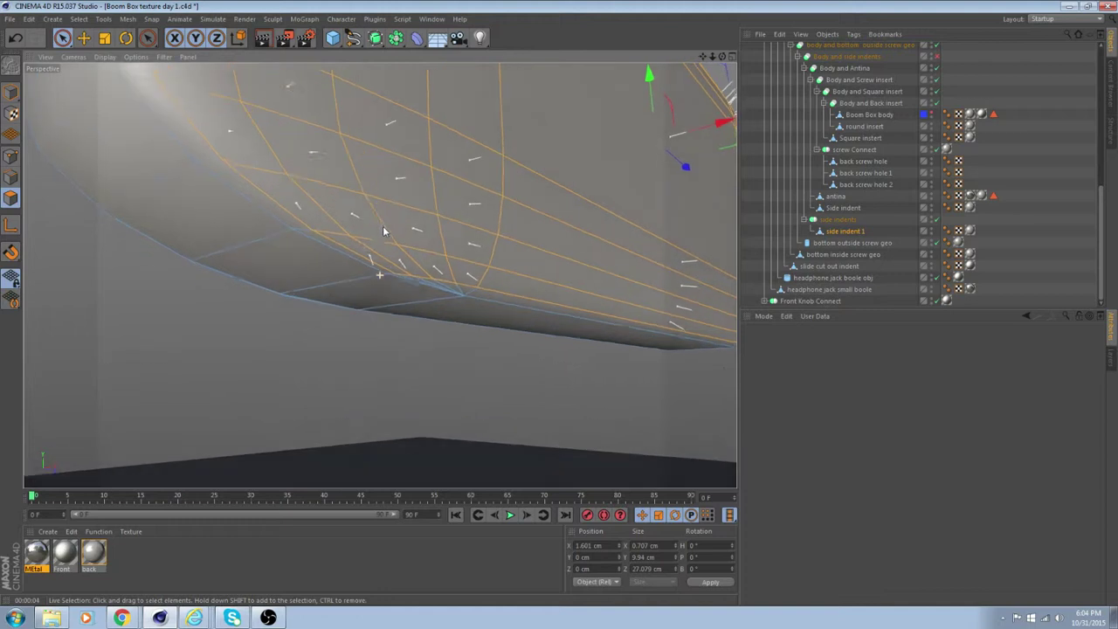
shift+click(440, 278)
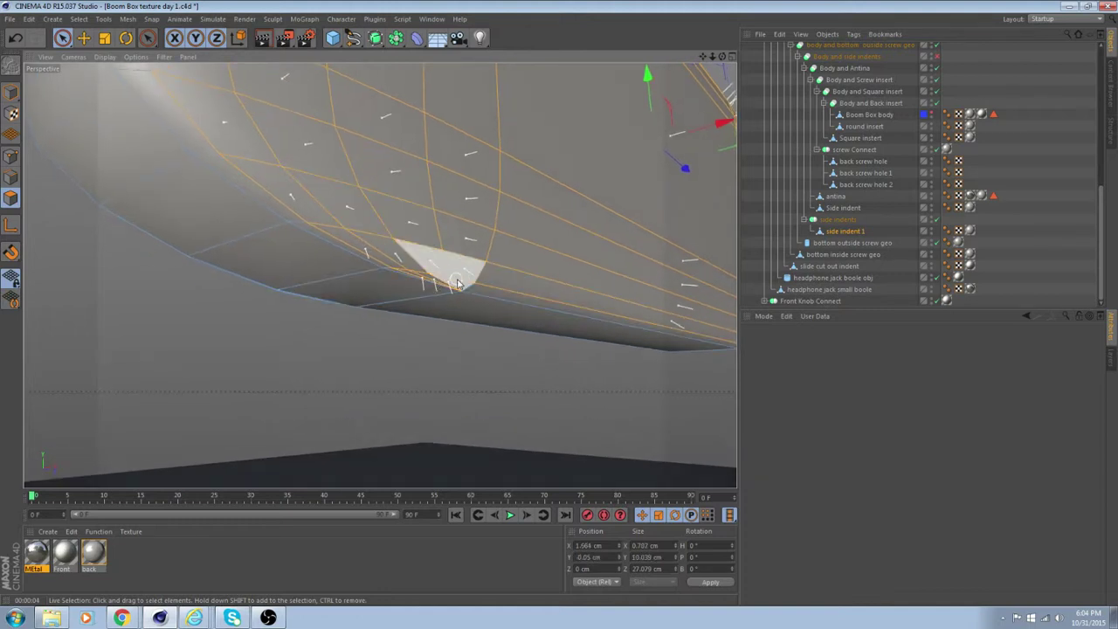
shift+click(471, 283)
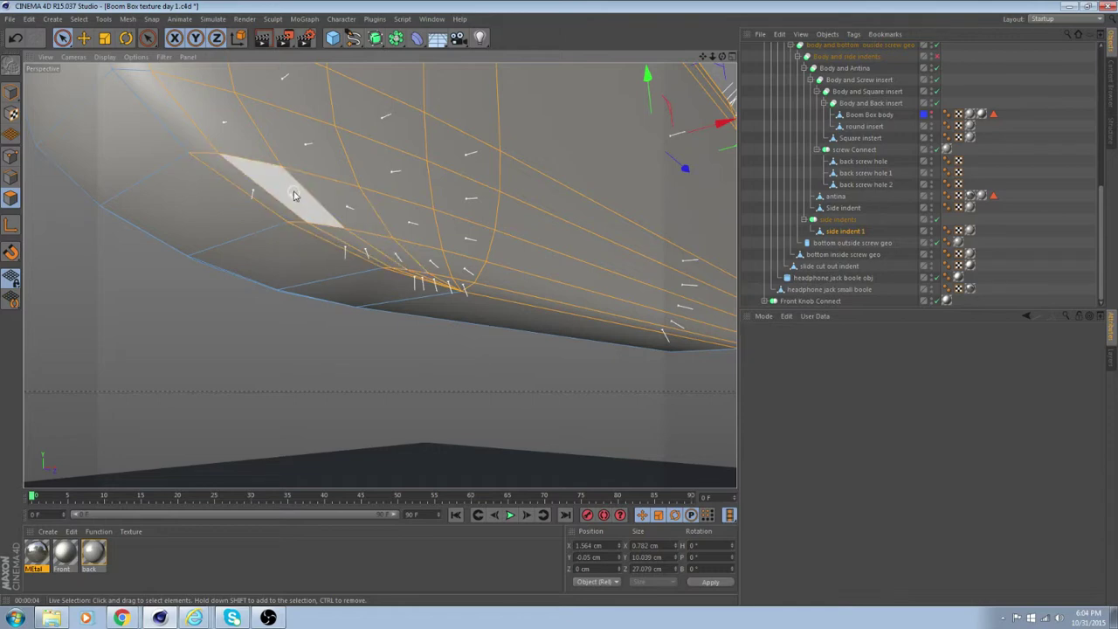
alt+drag(292, 193, 400, 406)
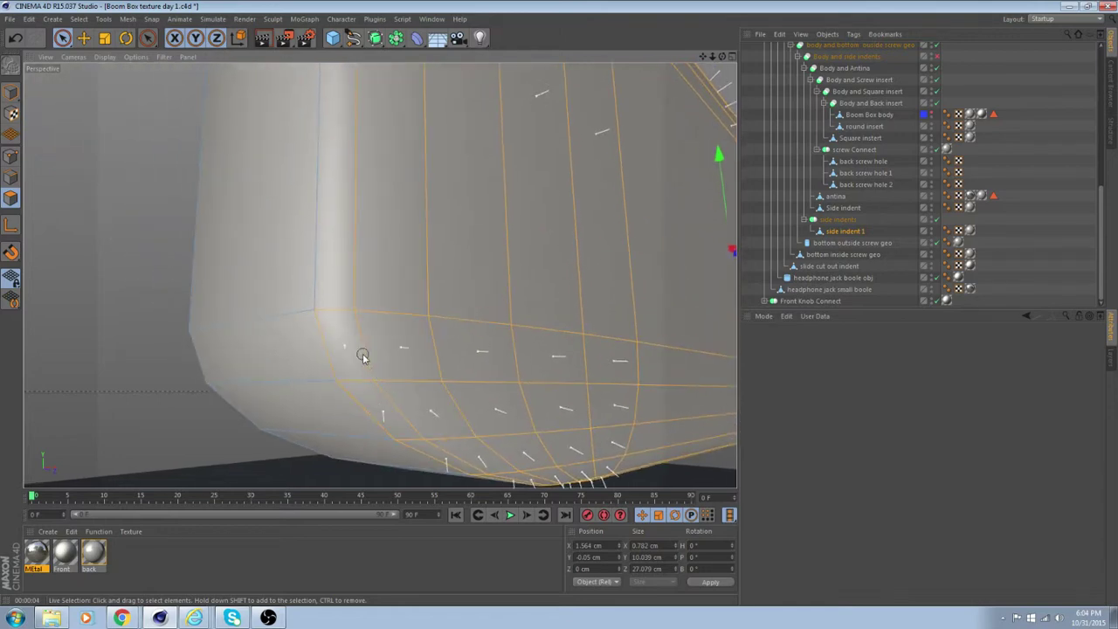
Step: Extend the polygon selection on side indent 1 with the narrow bevel polygons up the same end and around its upper corner
alt+drag(377, 212, 392, 322)
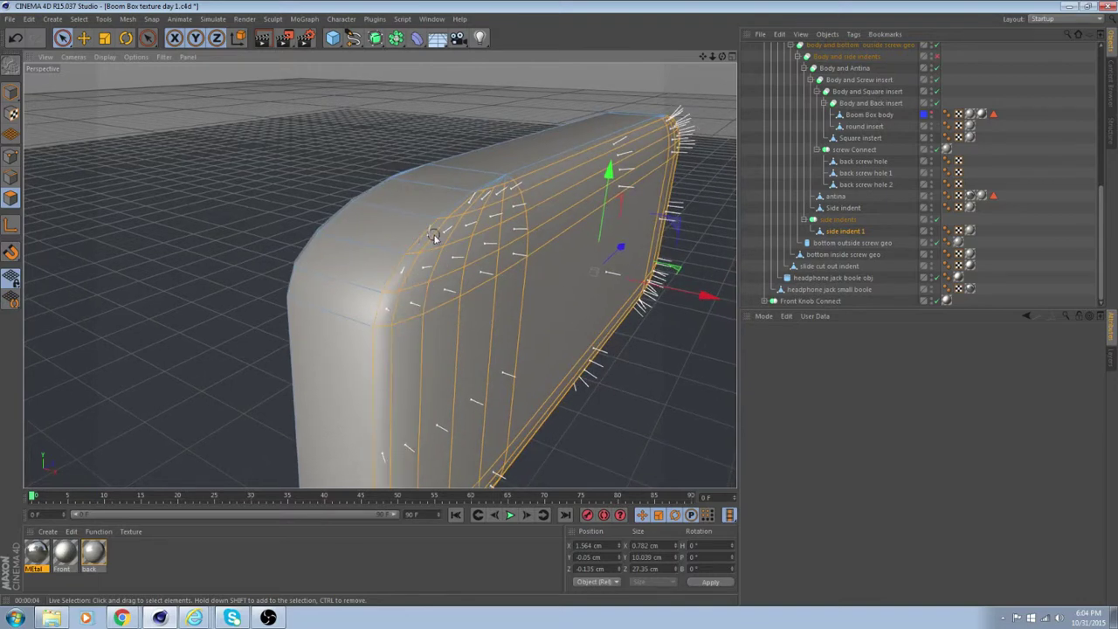
alt+right_drag(473, 231, 515, 232)
alt+middle_drag(515, 232, 413, 309)
alt+right_drag(413, 309, 445, 315)
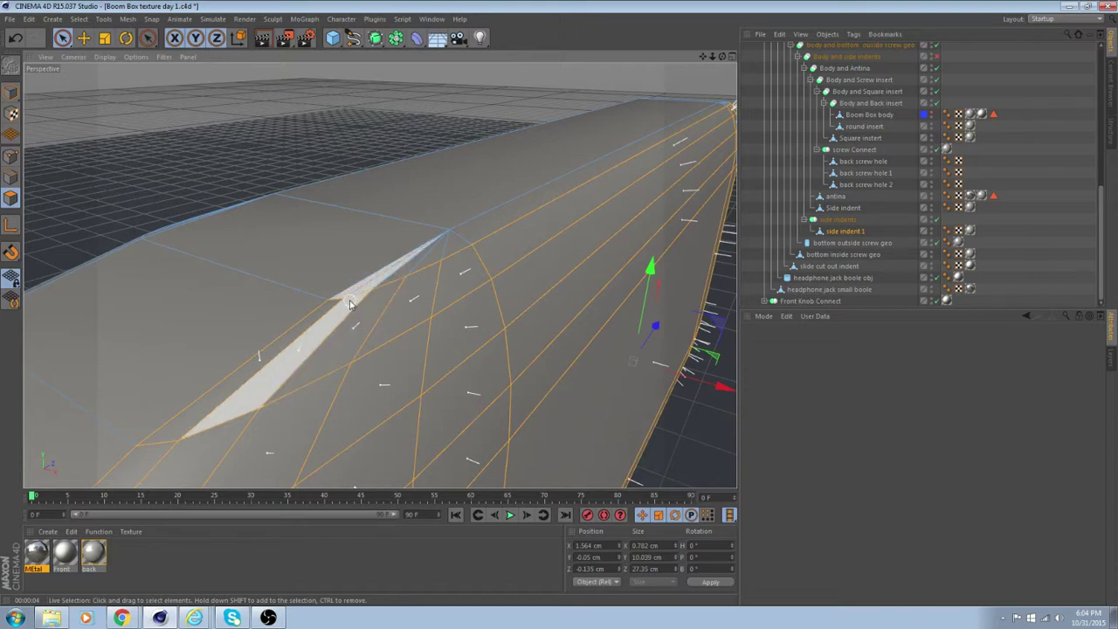
alt+drag(548, 259, 244, 305)
scroll(244, 303, down, 3)
scroll(517, 299, down, 3)
alt+drag(474, 288, 295, 335)
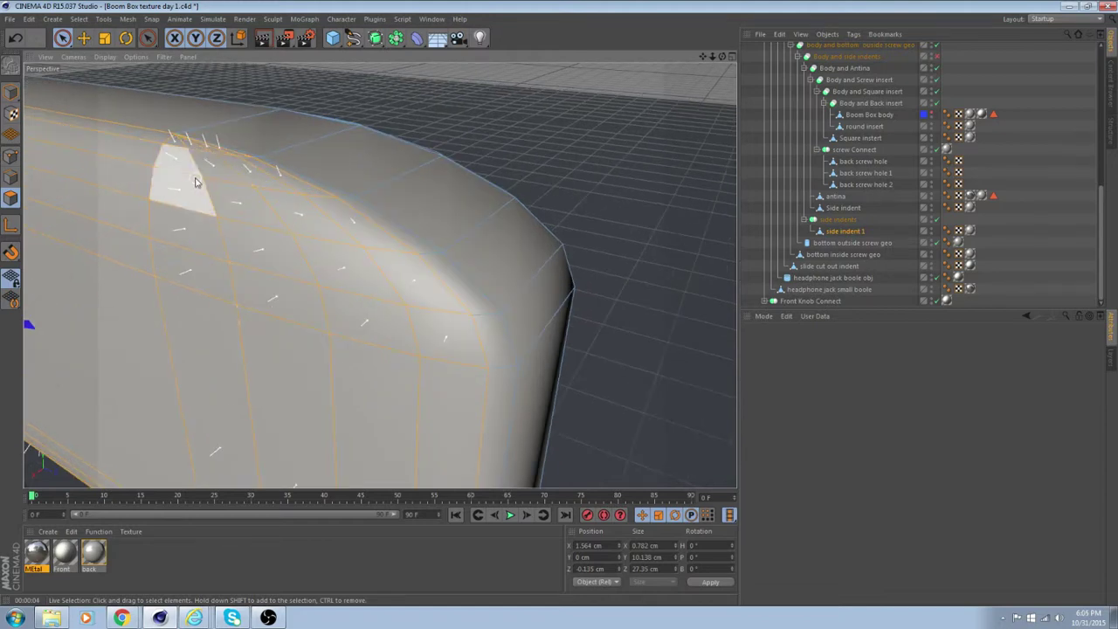
Step: Add the narrow bevel polygons around the upper and lower corners at the opposite end of side indent 1 to the selection
scroll(195, 181, up, 3)
alt+drag(194, 182, 80, 215)
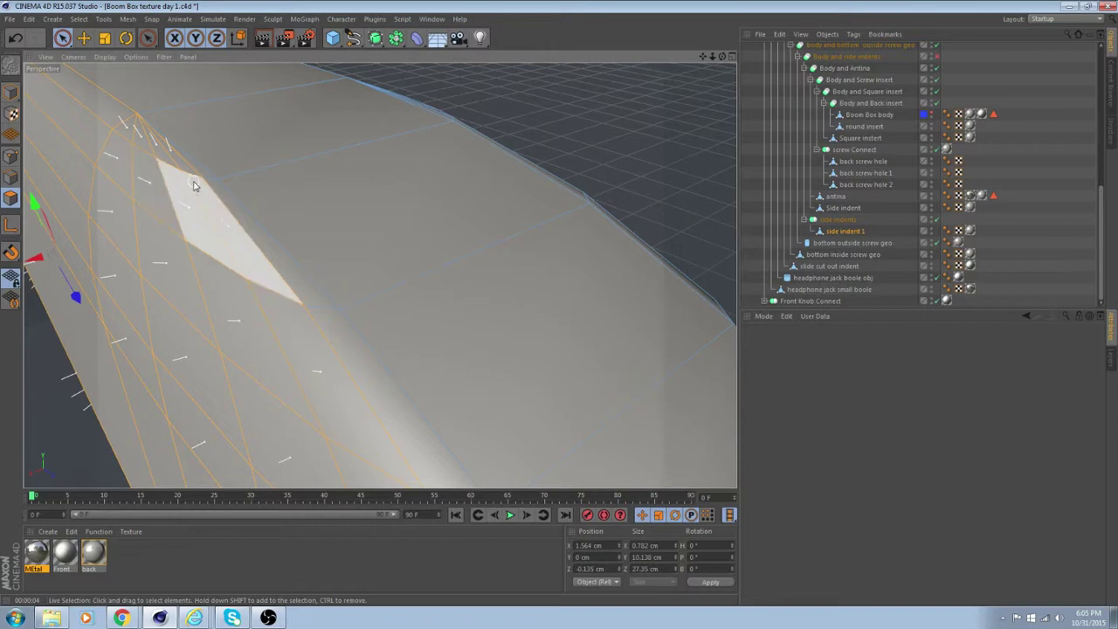
alt+drag(277, 316, 249, 237)
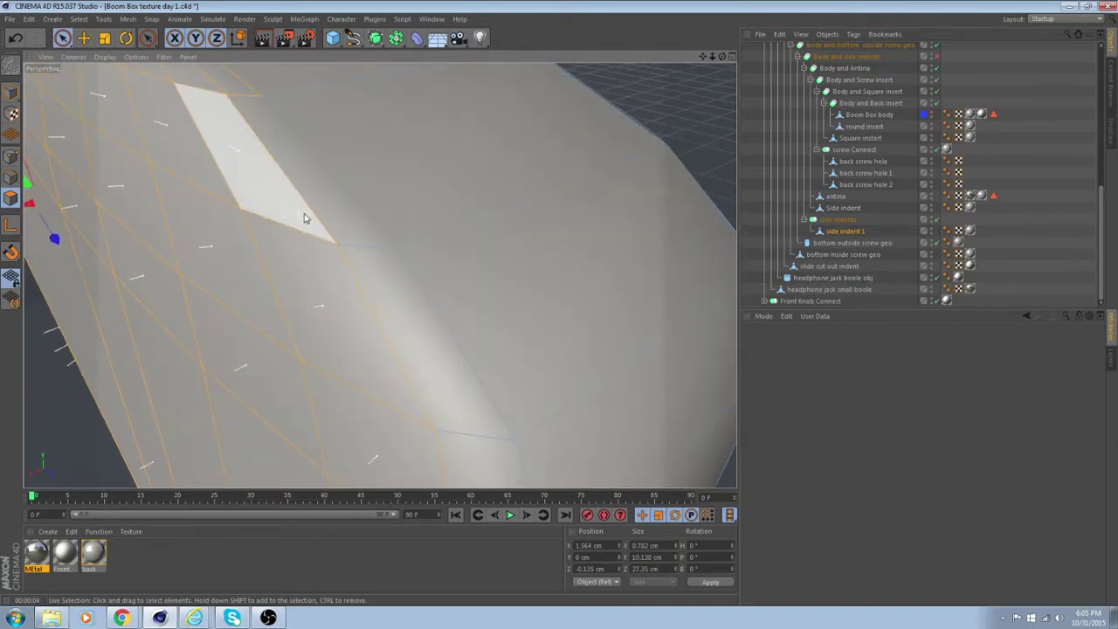
alt+drag(371, 330, 341, 110)
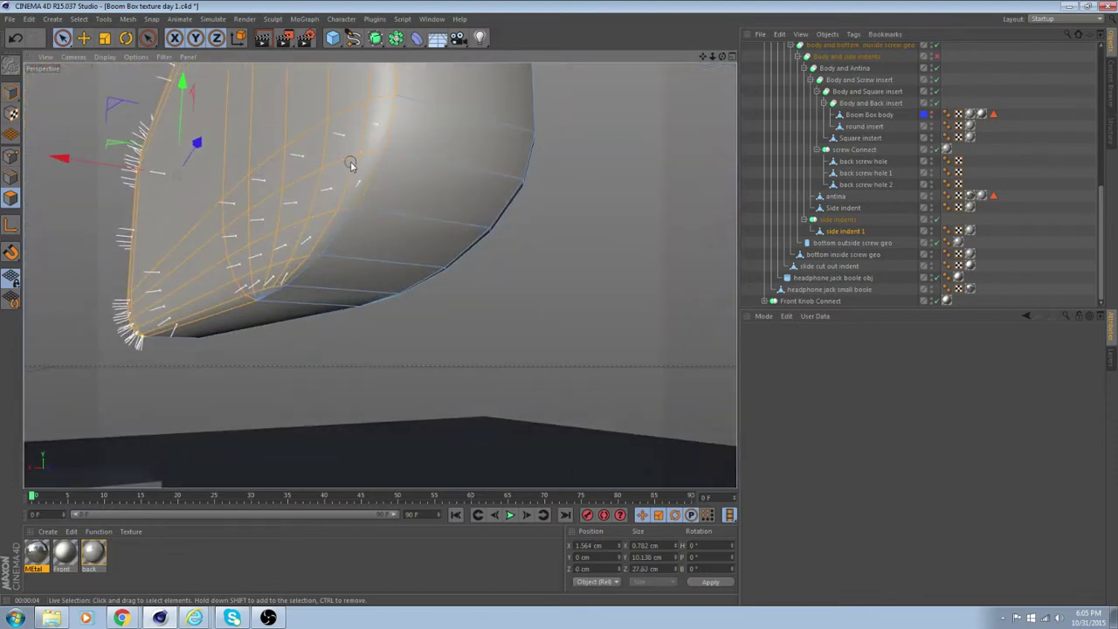
scroll(301, 226, up, 3)
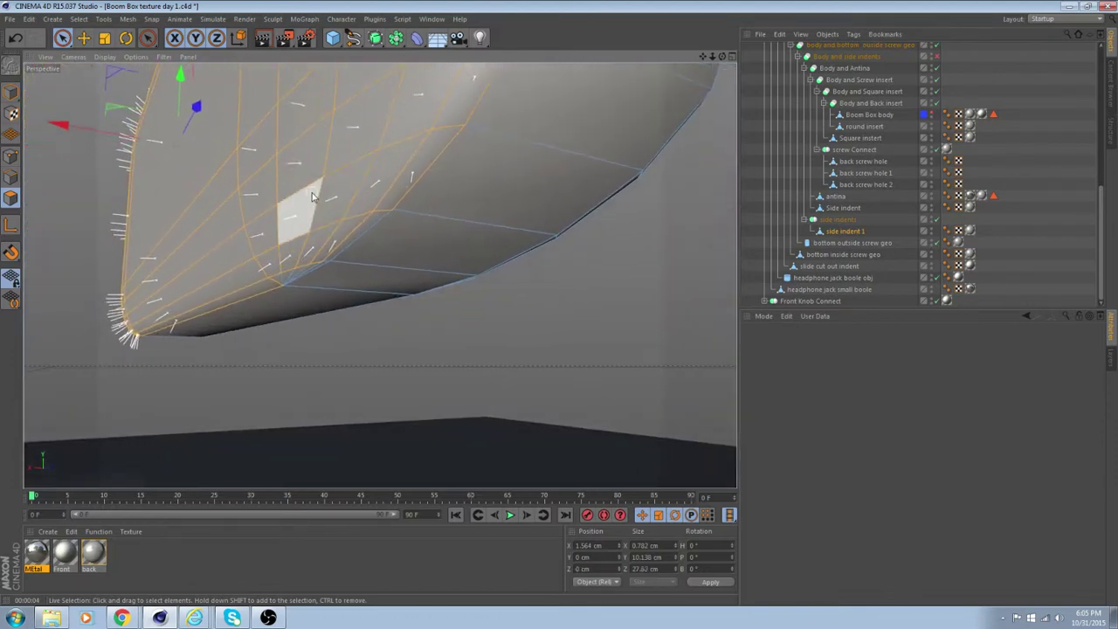
alt+drag(308, 218, 373, 143)
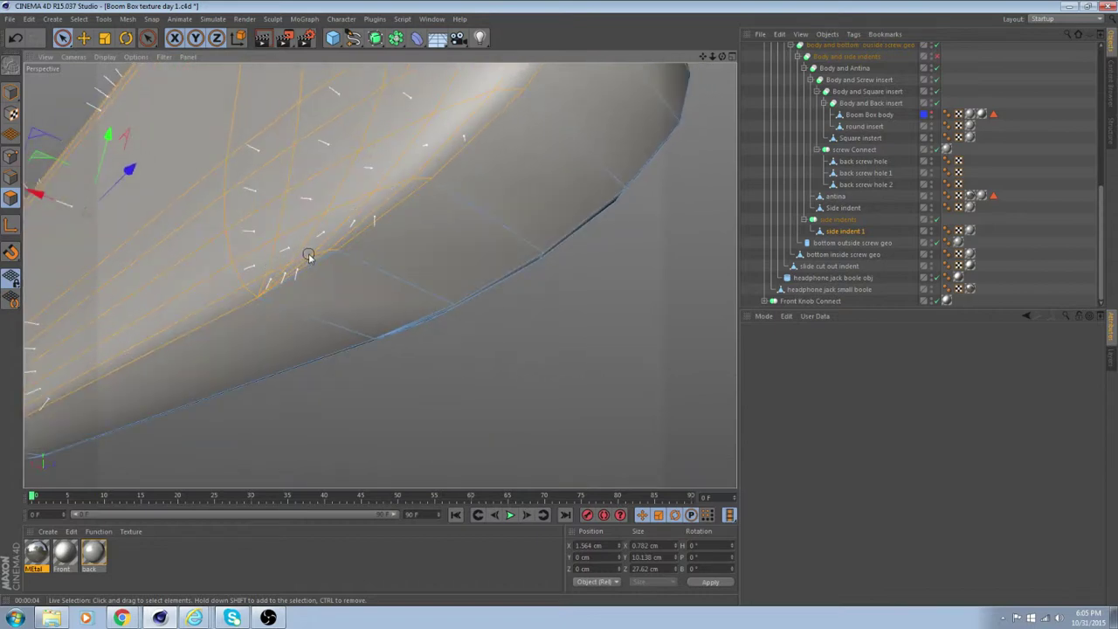
alt+drag(354, 147, 387, 270)
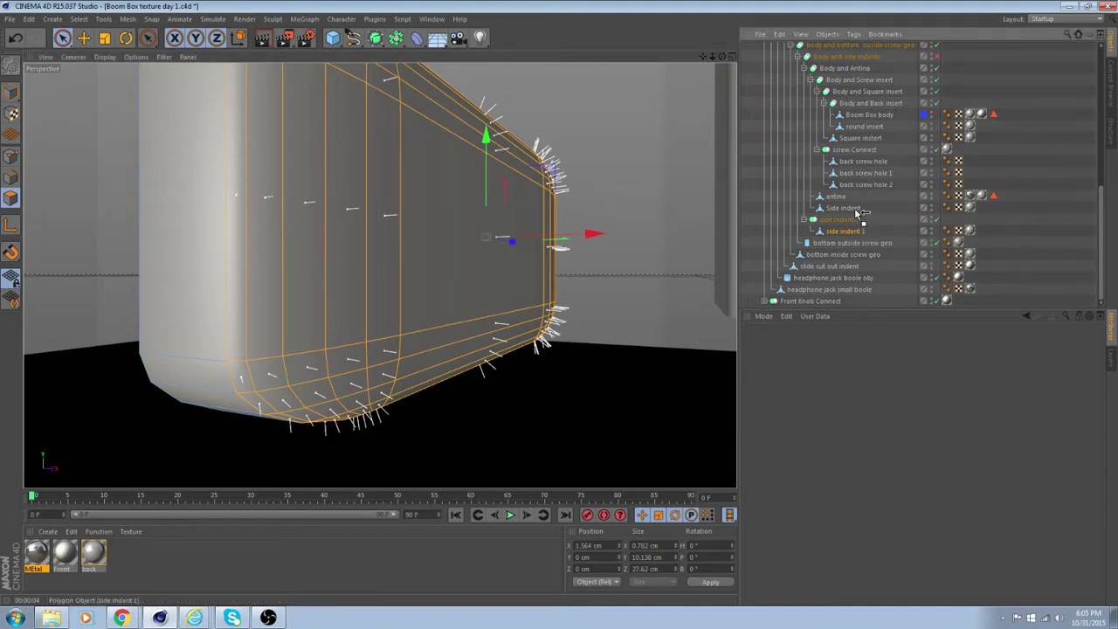
Step: Apply the MEtal material to the selected polygons of side indent 1 while it is temporarily outside the side indents Connect object
drag(860, 212, 861, 215)
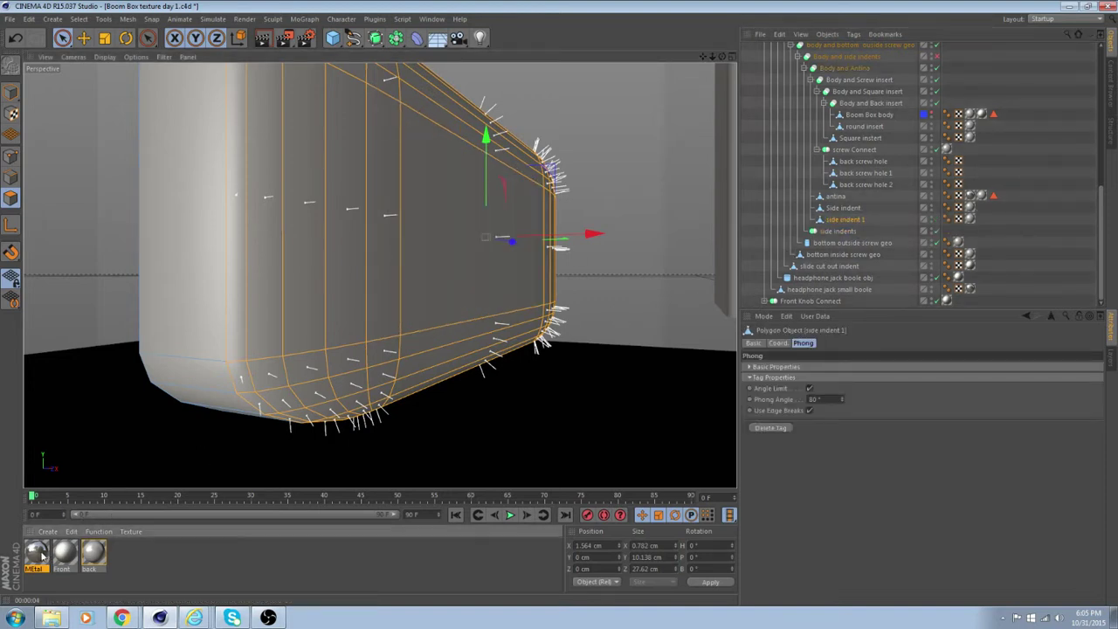
drag(352, 322, 346, 318)
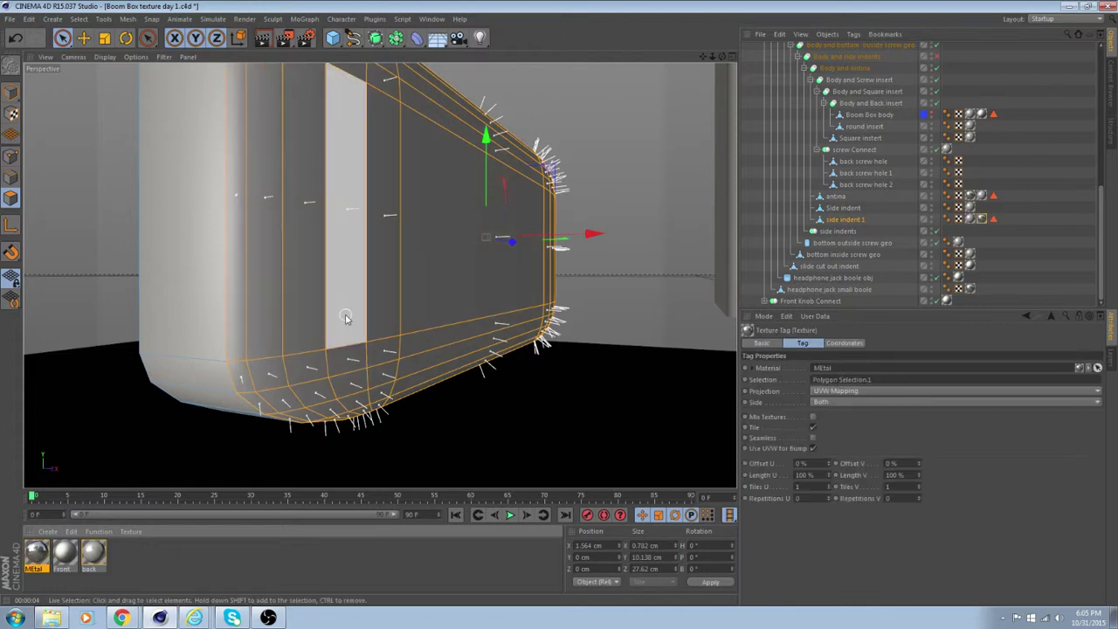
drag(843, 233, 841, 232)
Step: Select the Side indent object and frame it in the perspective view
click(846, 210)
scroll(509, 327, down, 5)
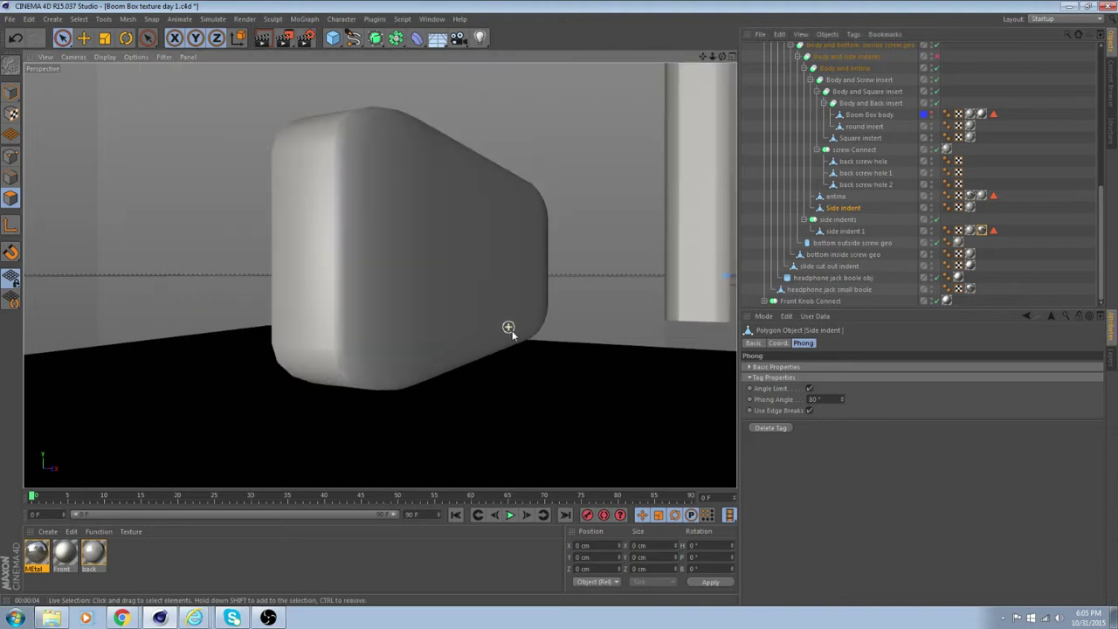
alt+middle_drag(648, 327, 241, 327)
scroll(482, 325, down, 8)
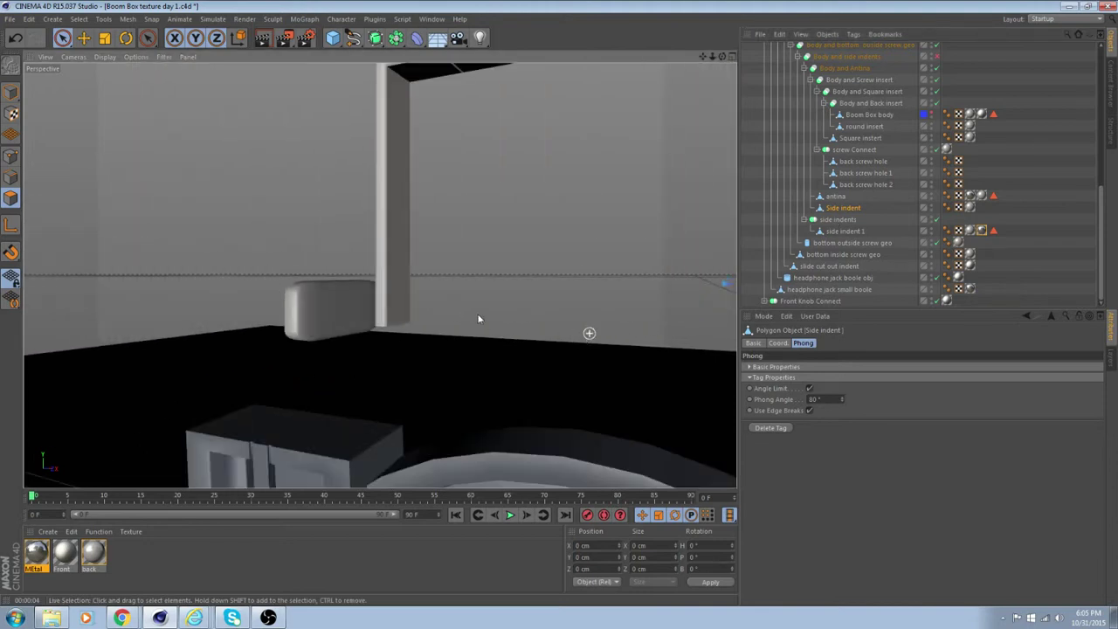
alt+drag(480, 320, 421, 306)
scroll(480, 239, up, 6)
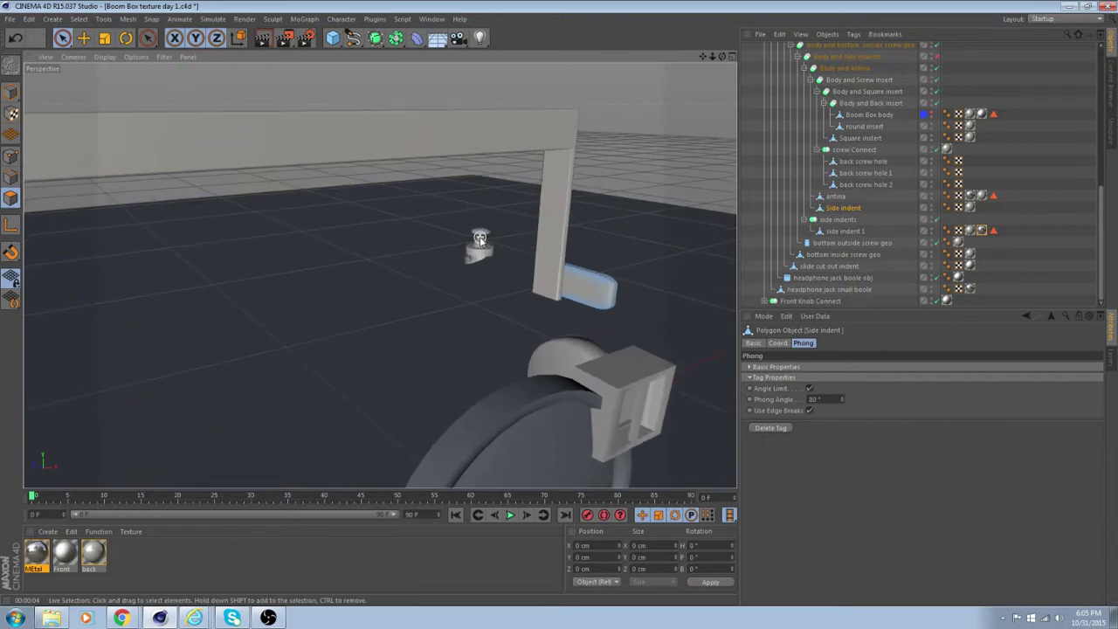
scroll(607, 300, up, 1)
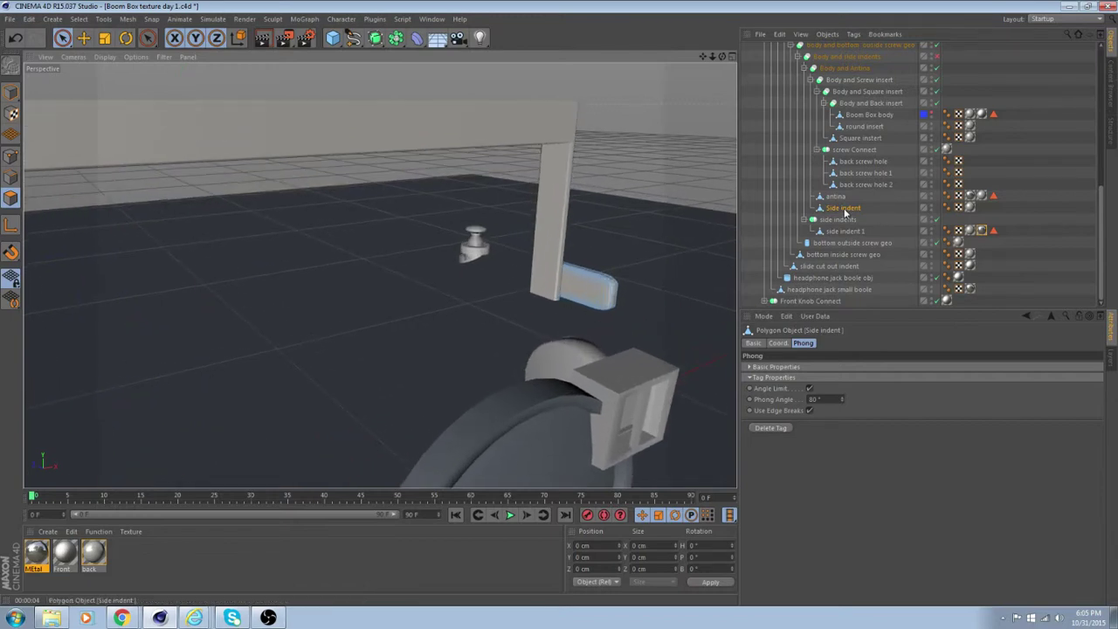
key(o)
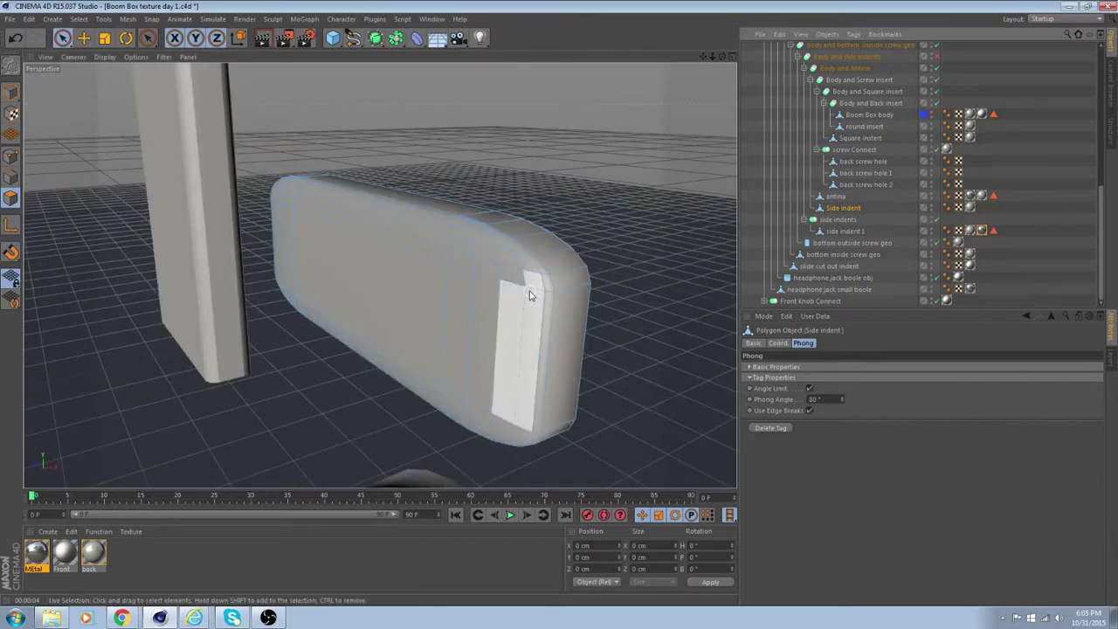
Step: Select the tall narrow polygon near the rounded end of Side indent's flat inner face
alt+drag(529, 296, 460, 430)
alt+drag(463, 387, 669, 303)
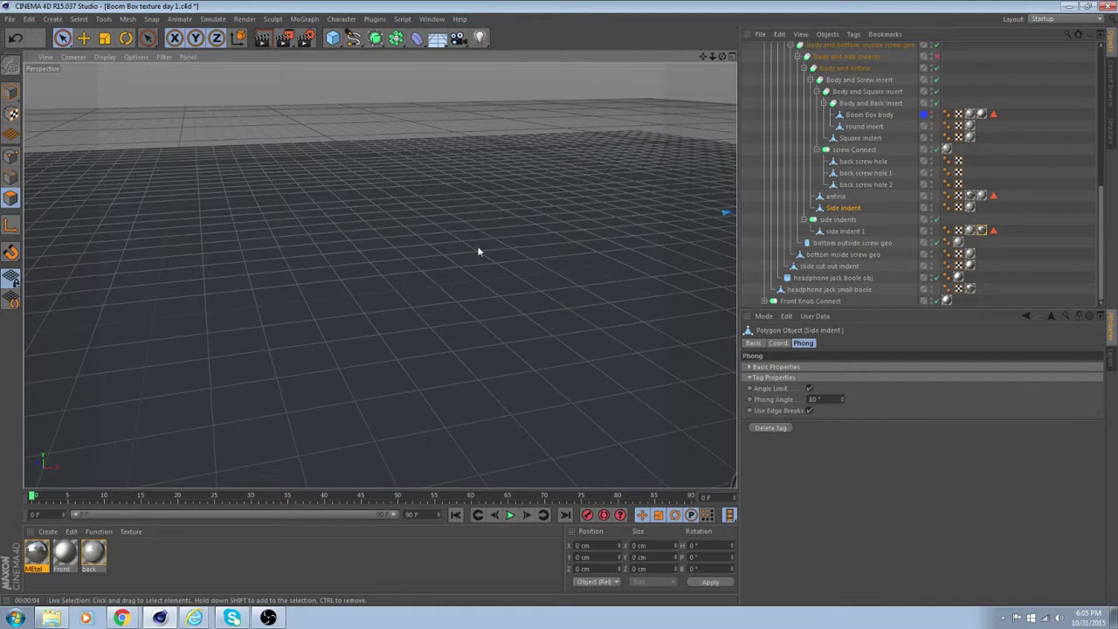
alt+drag(482, 252, 414, 244)
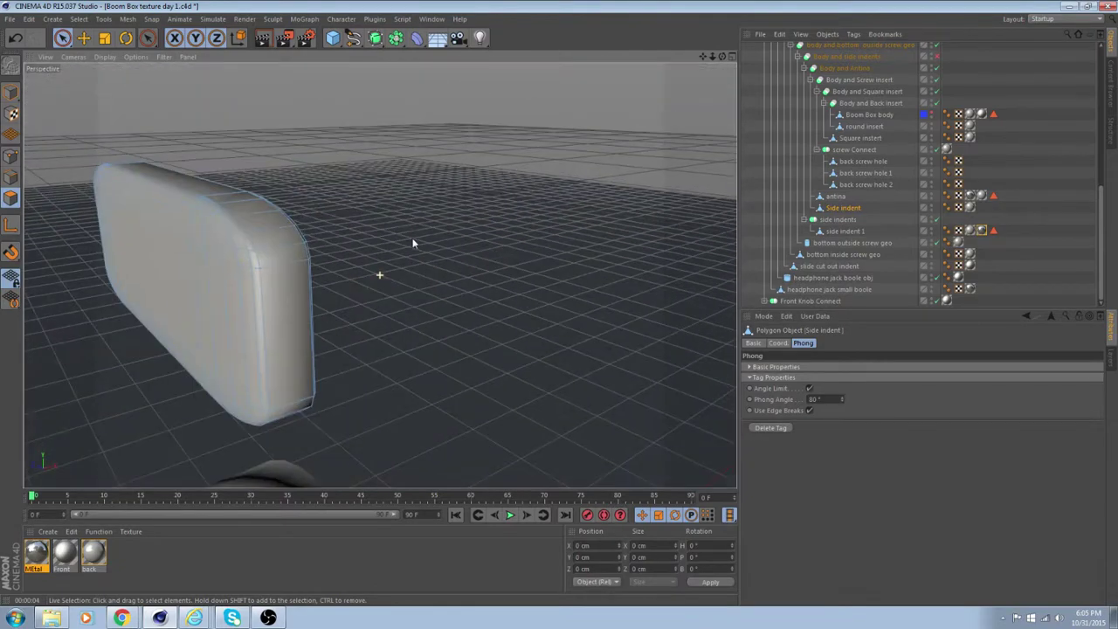
alt+drag(353, 274, 504, 308)
click(556, 281)
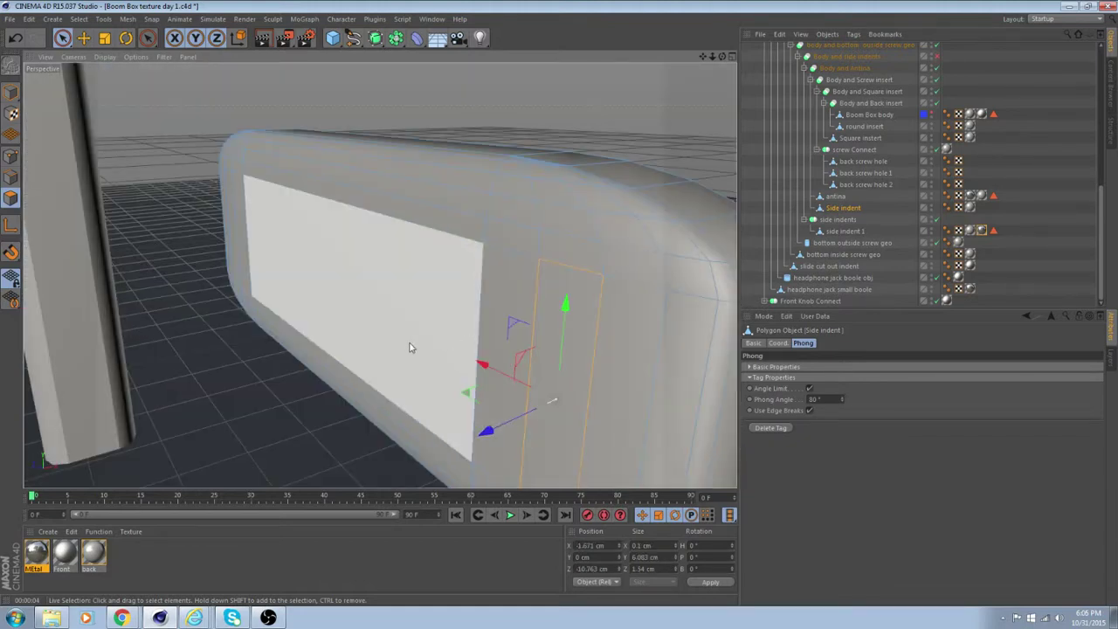
Step: Switch to the four-view layout and examine Side indent from several angles in the perspective view
alt+drag(380, 275, 362, 324)
key(ctrl+shift+z)
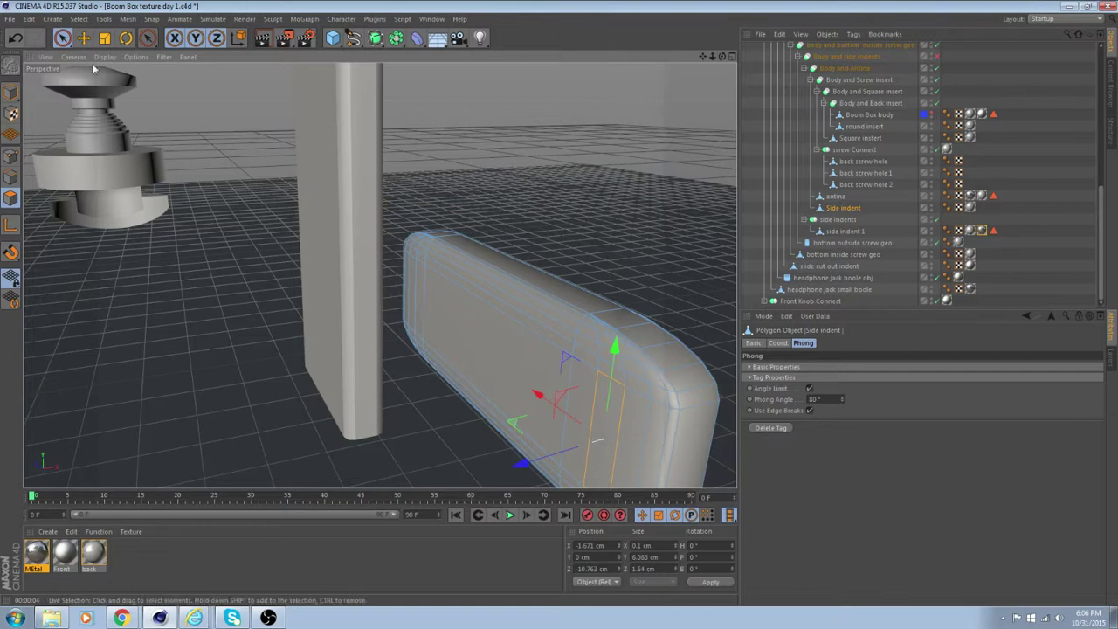
middle_click(274, 247)
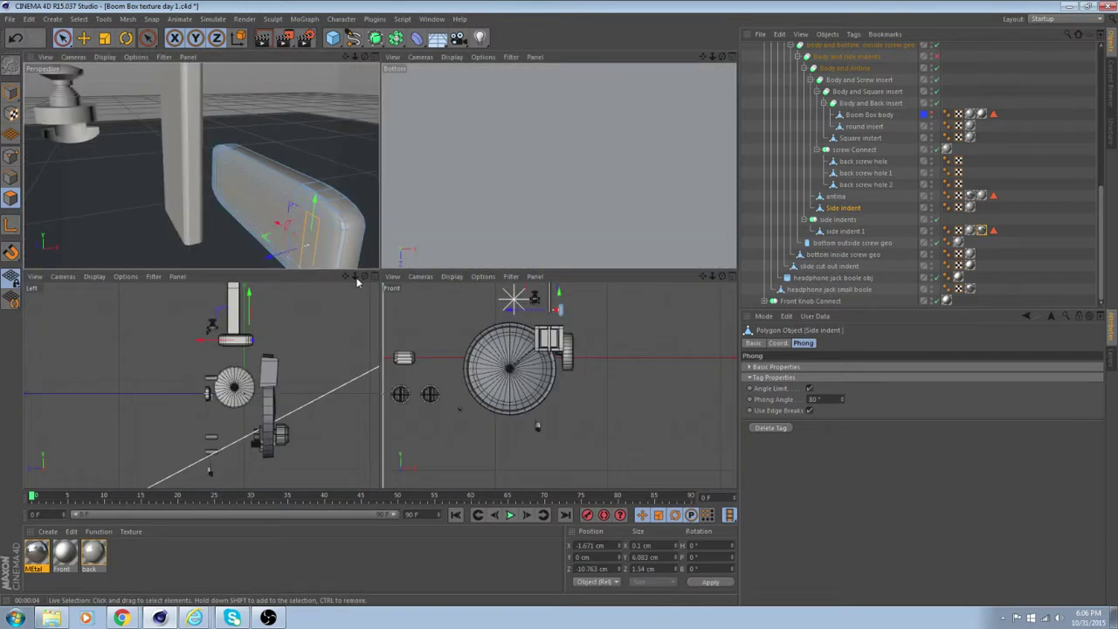
alt+drag(307, 156, 205, 151)
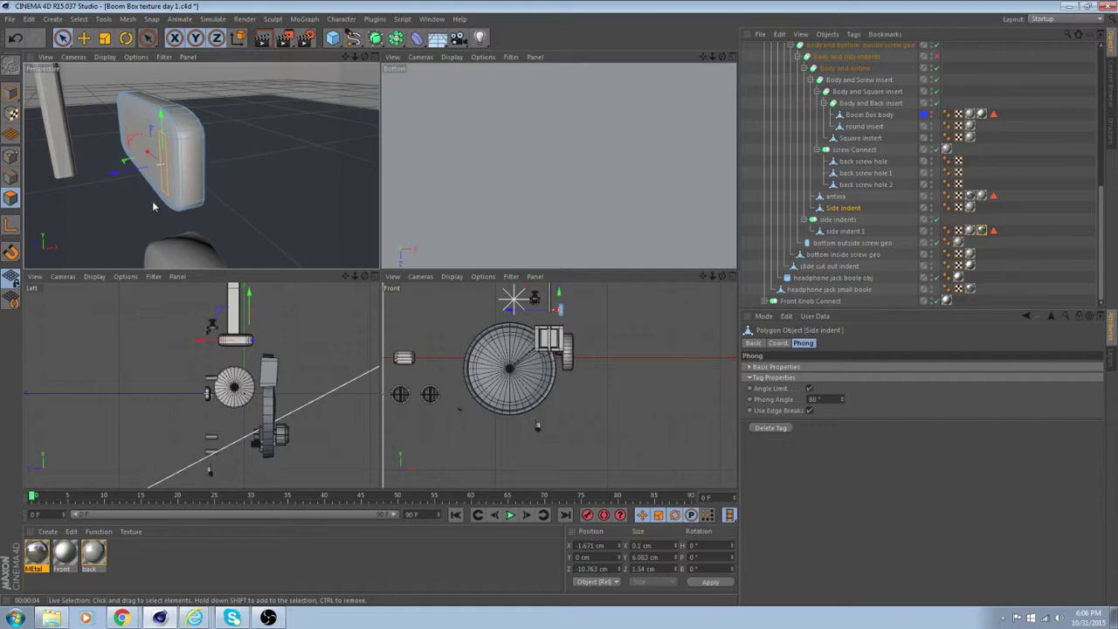
alt+drag(200, 165, 147, 147)
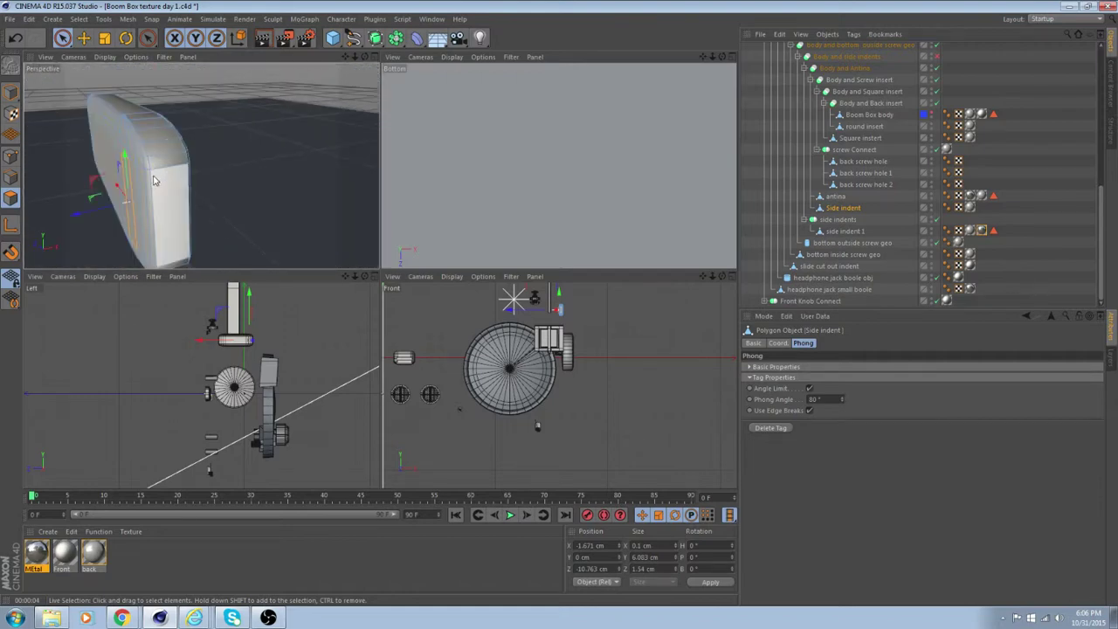
right_click(219, 155)
click(187, 132)
mouse_move(187, 132)
alt+right_down()
mouse_move(223, 137)
mouse_move(170, 144)
alt+right_up()
alt+drag(201, 165, 178, 174)
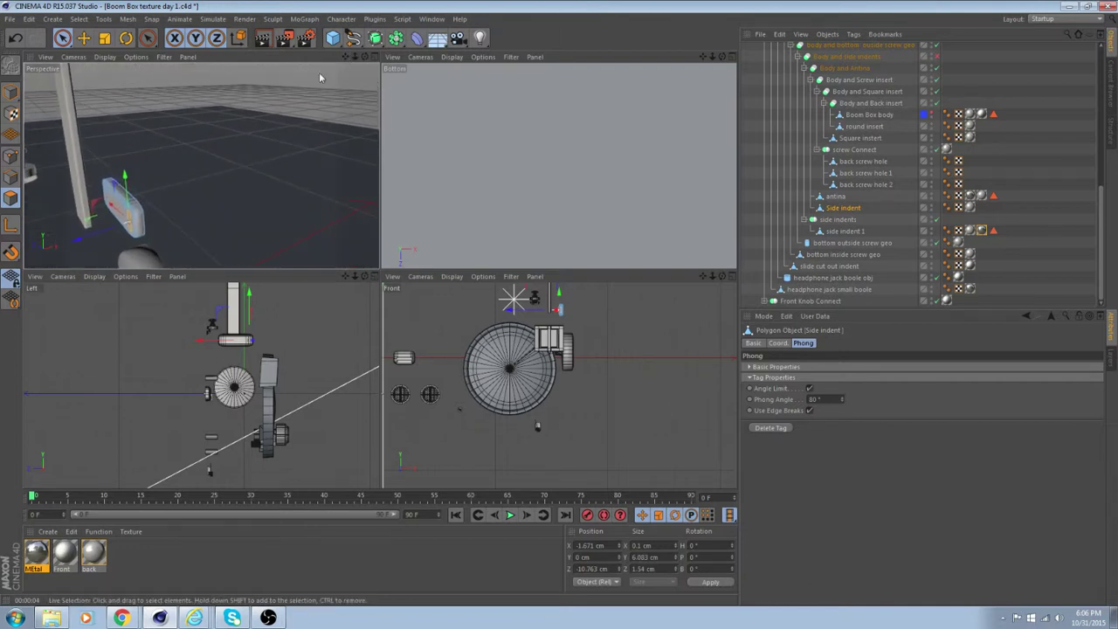
Step: Try the Parallel projection in the perspective viewport while inspecting Side indent and restore the Perspective projection
drag(365, 57, 201, 166)
drag(363, 59, 201, 166)
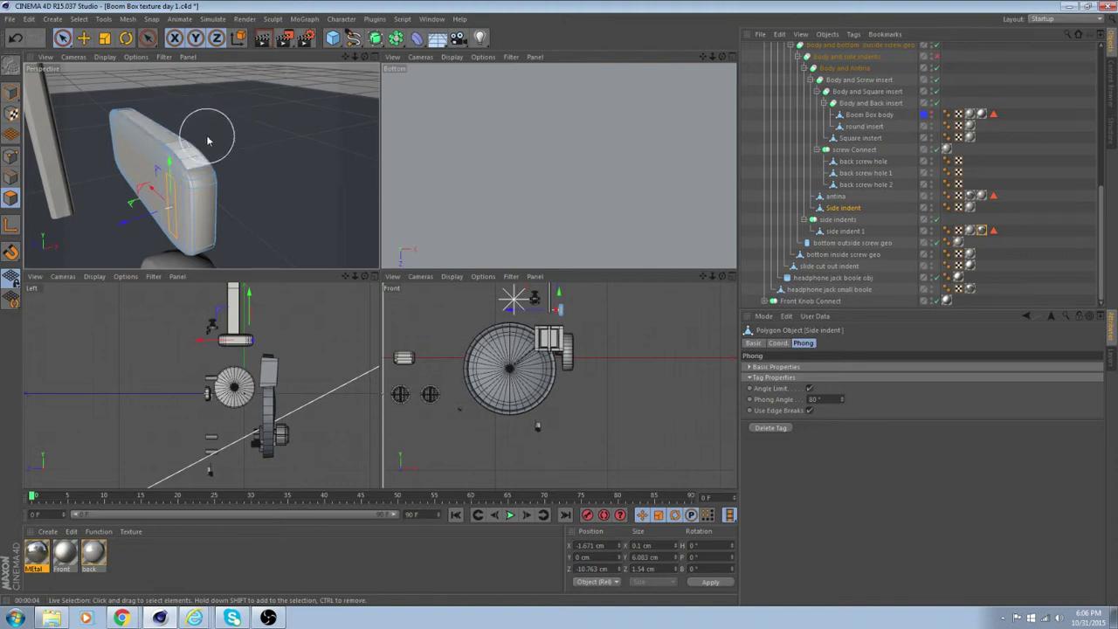
mouse_move(209, 140)
alt+mouse_down()
mouse_move(221, 133)
mouse_move(170, 113)
mouse_move(194, 139)
mouse_move(147, 125)
alt+mouse_up()
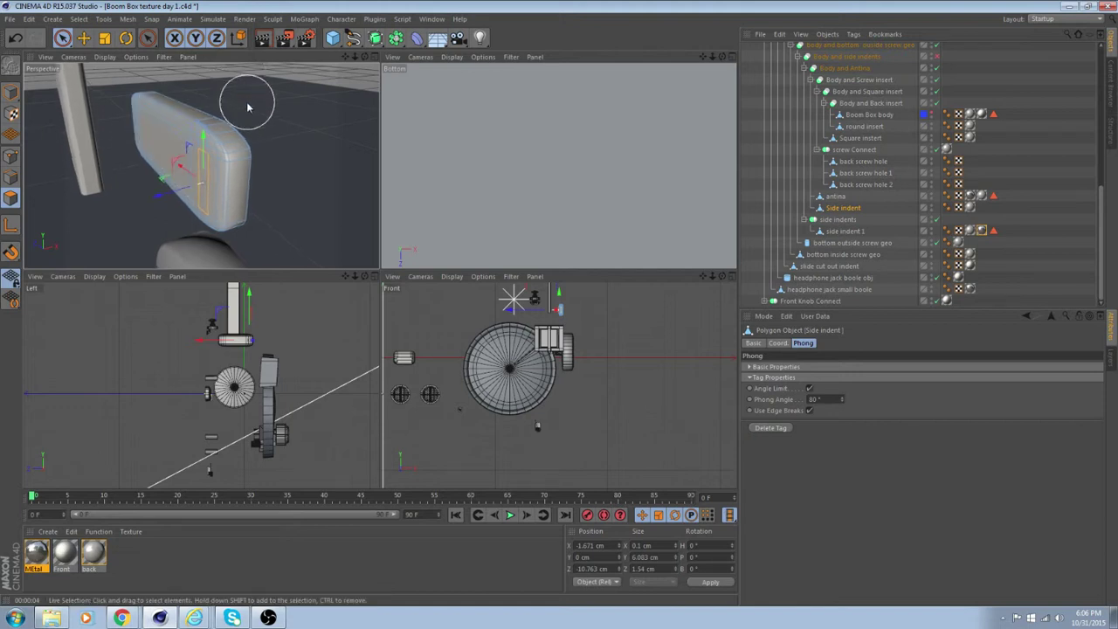
click(73, 57)
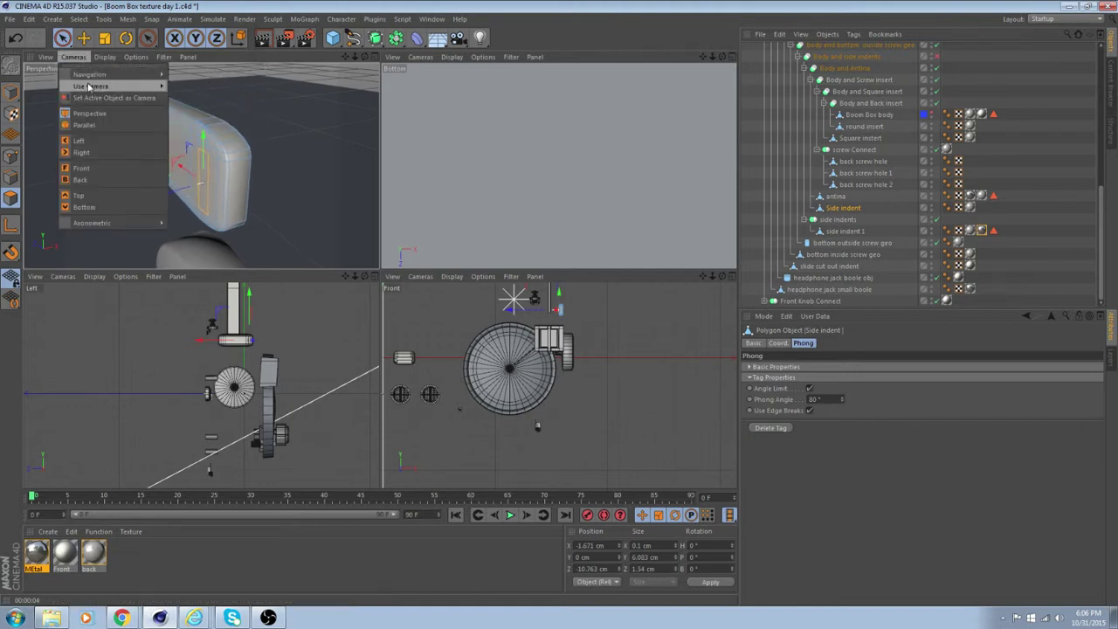
click(86, 125)
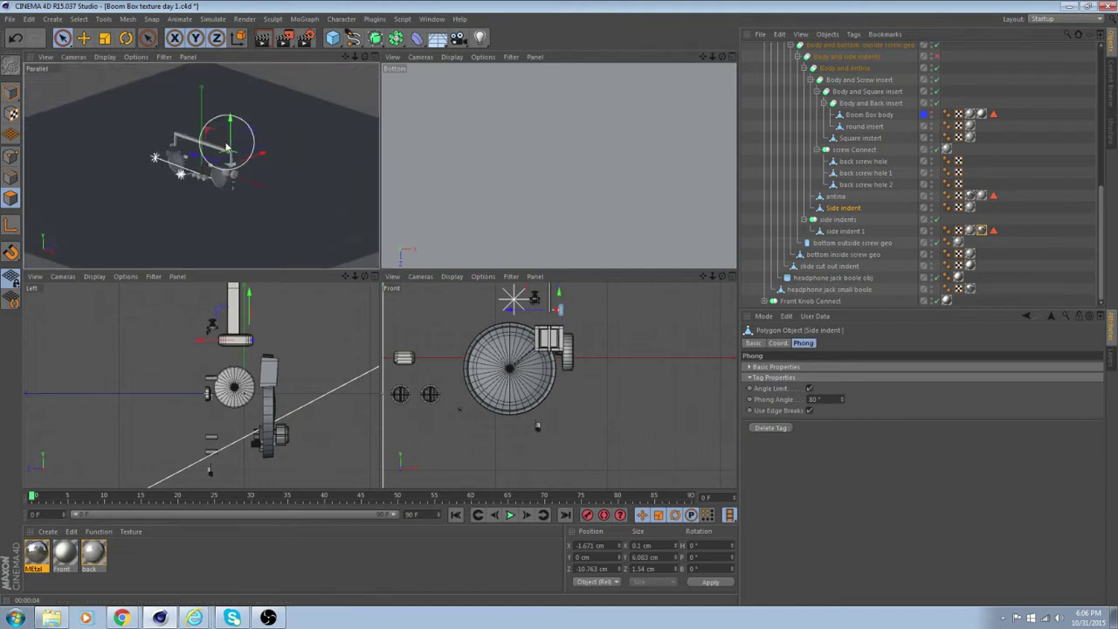
alt+drag(200, 148, 80, 120)
click(73, 57)
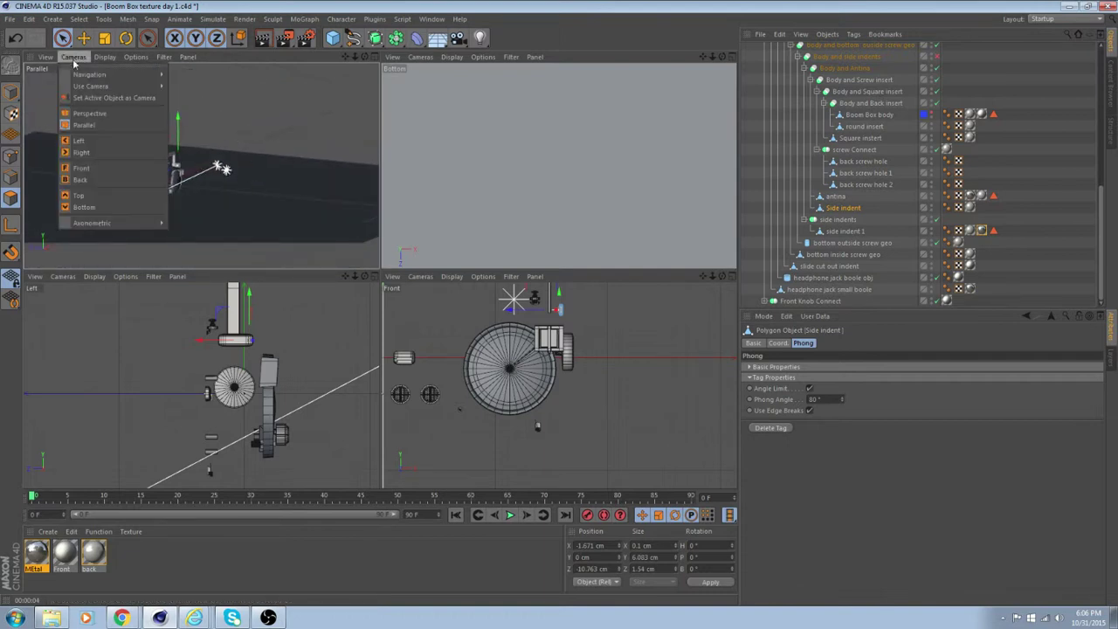
click(115, 114)
Step: Enlarge the perspective view to the full viewport area with Side indent in close view
scroll(205, 174, up, 8)
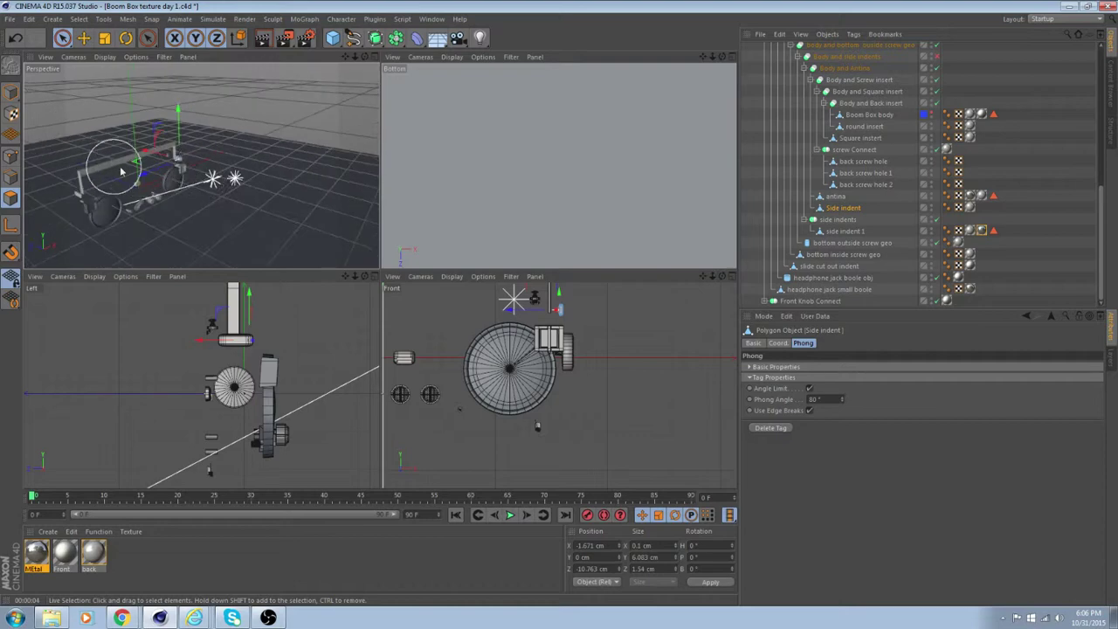
scroll(183, 160, up, 4)
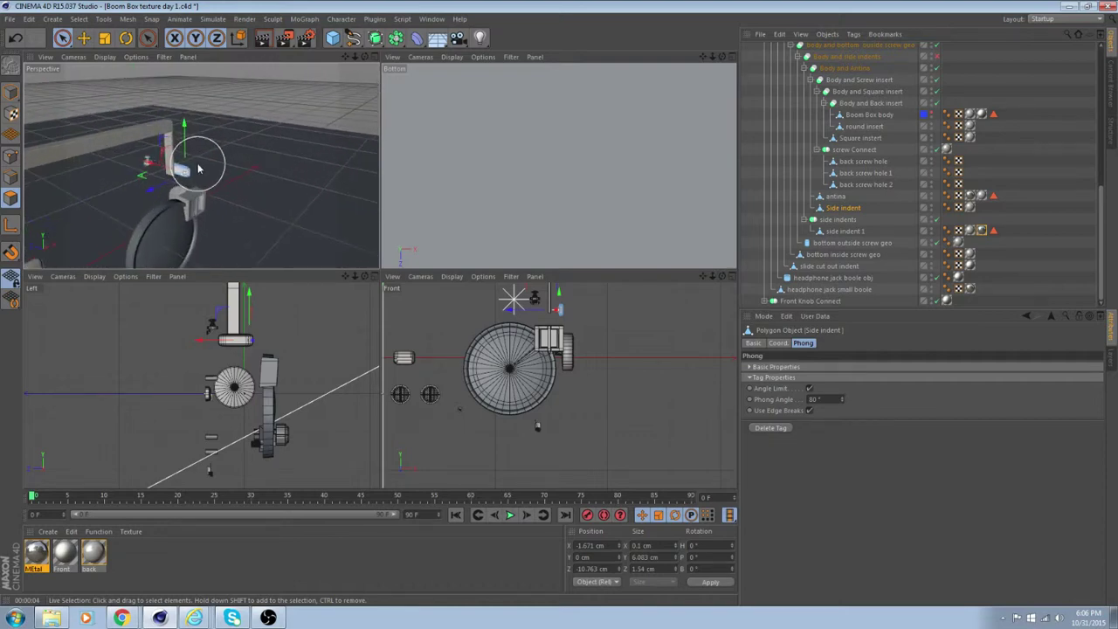
middle_click(197, 169)
scroll(424, 291, up, 6)
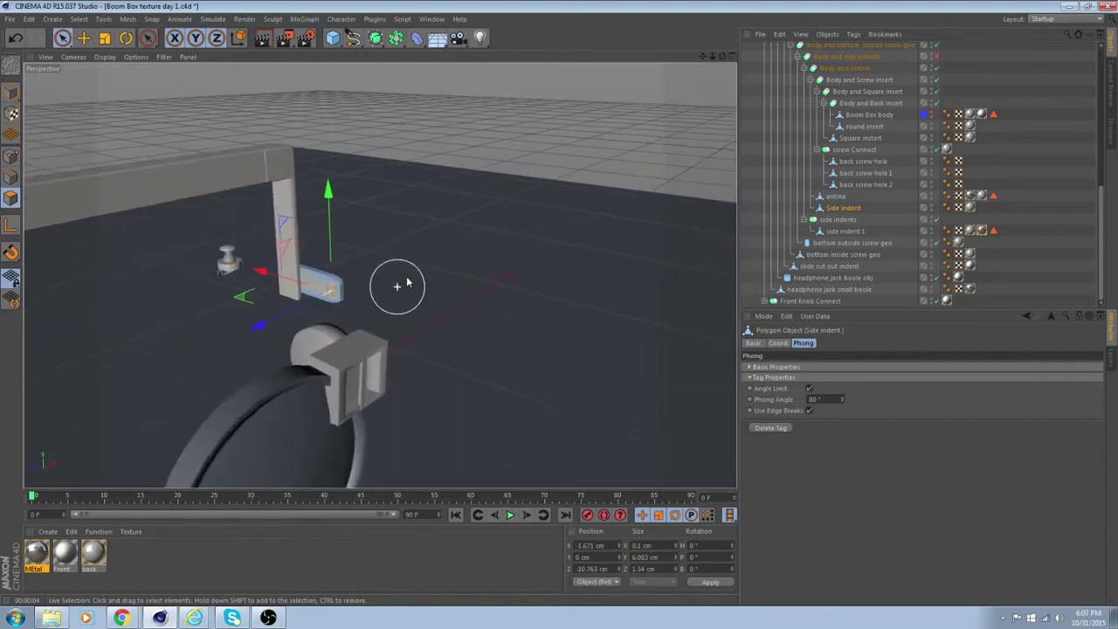
scroll(302, 310, up, 4)
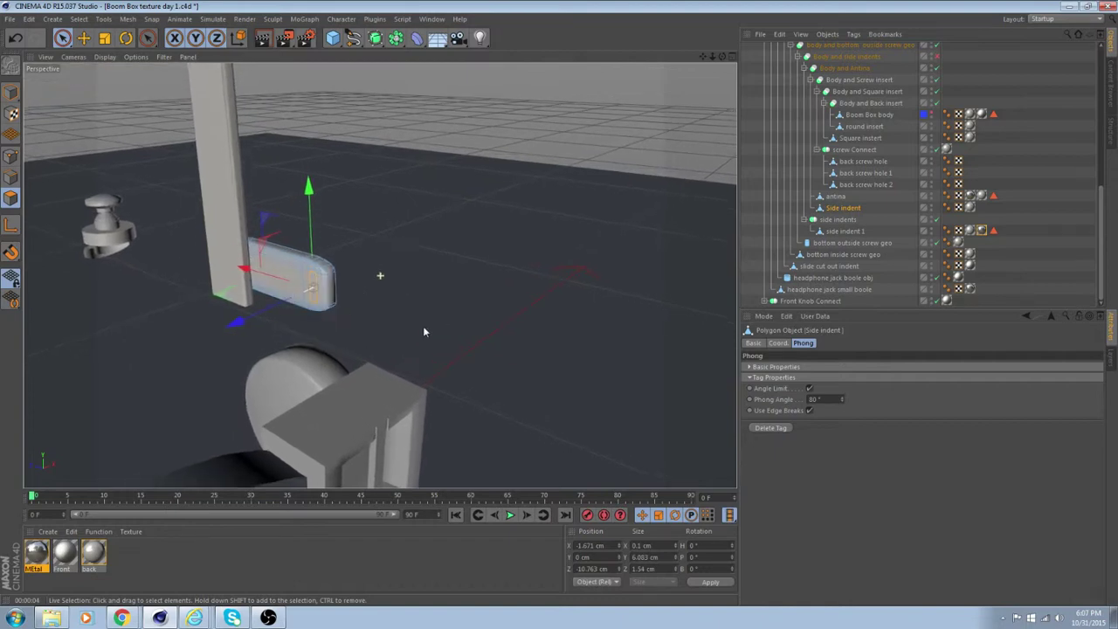
mouse_move(311, 322)
alt+mouse_down()
mouse_move(342, 323)
mouse_move(297, 338)
alt+mouse_up()
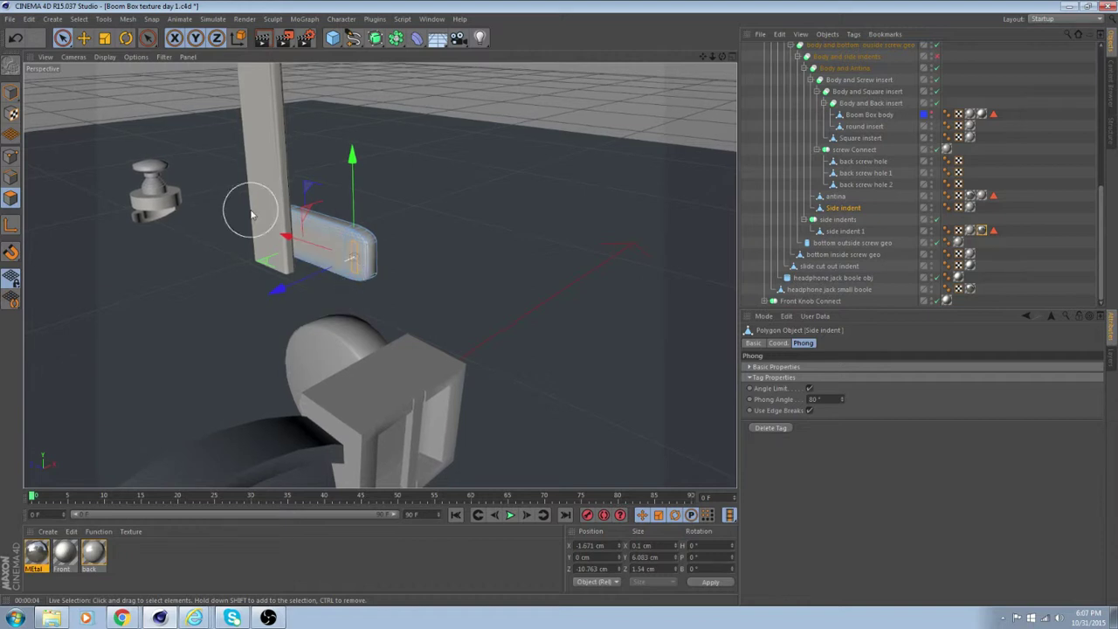
click(351, 254)
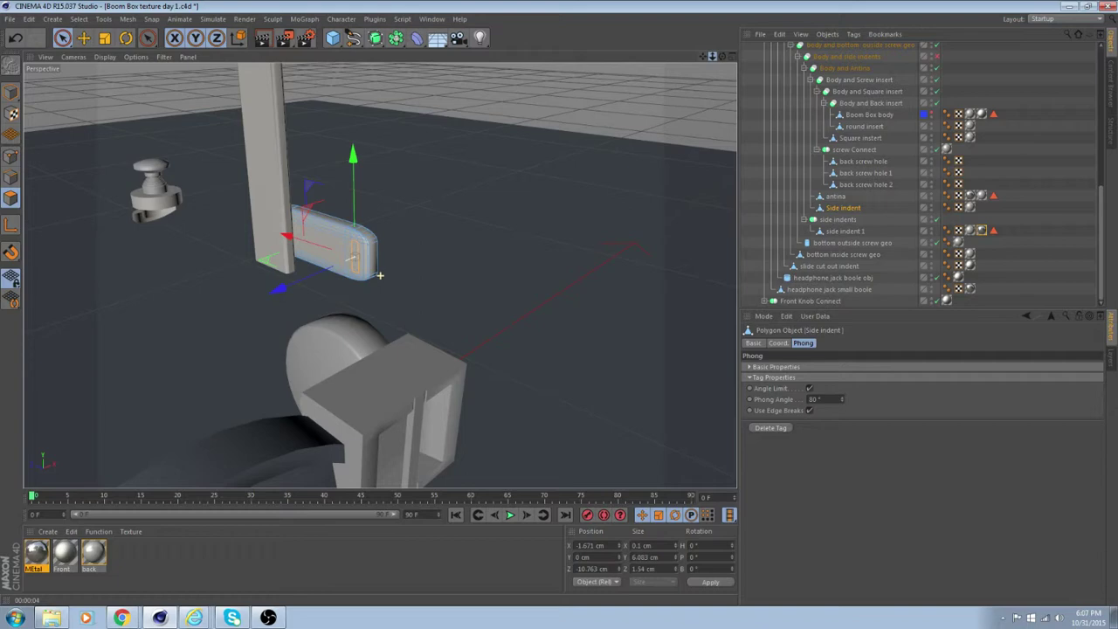
mouse_move(712, 58)
mouse_down()
mouse_move(634, 59)
mouse_move(711, 61)
mouse_up()
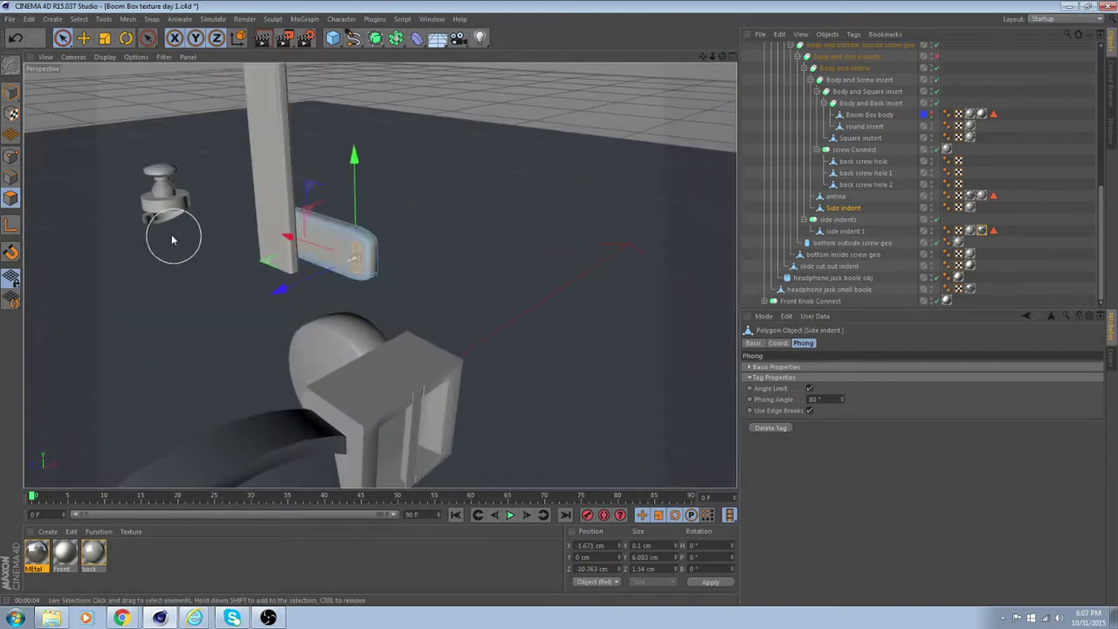
Step: Activate the Move tool and select a narrow polygon near the rounded end of Side indent's inner face
key(e)
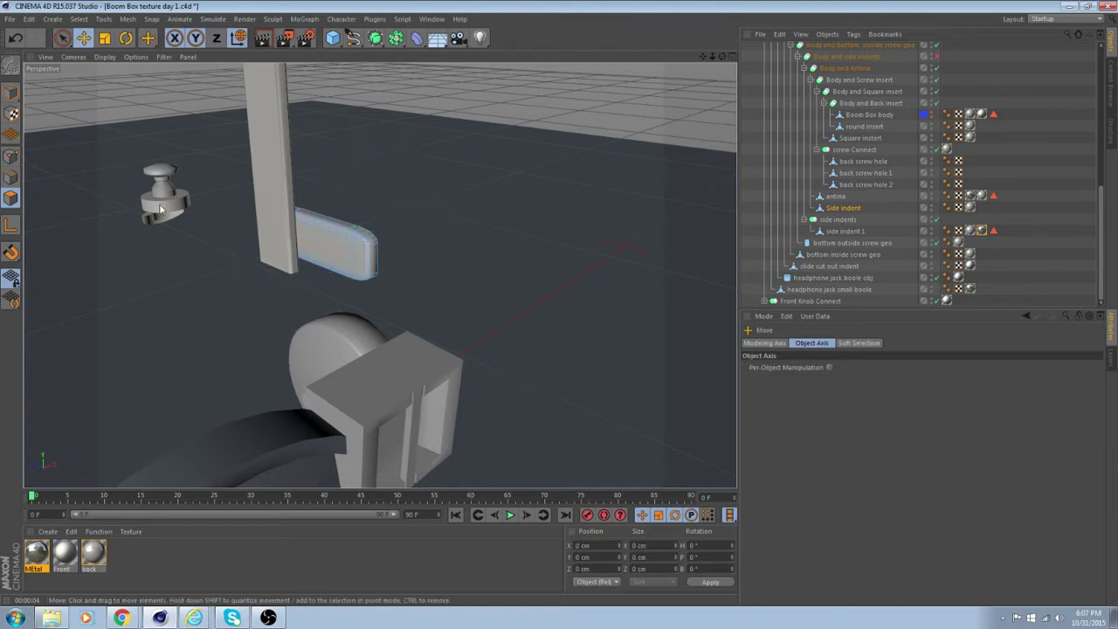
scroll(343, 300, up, 3)
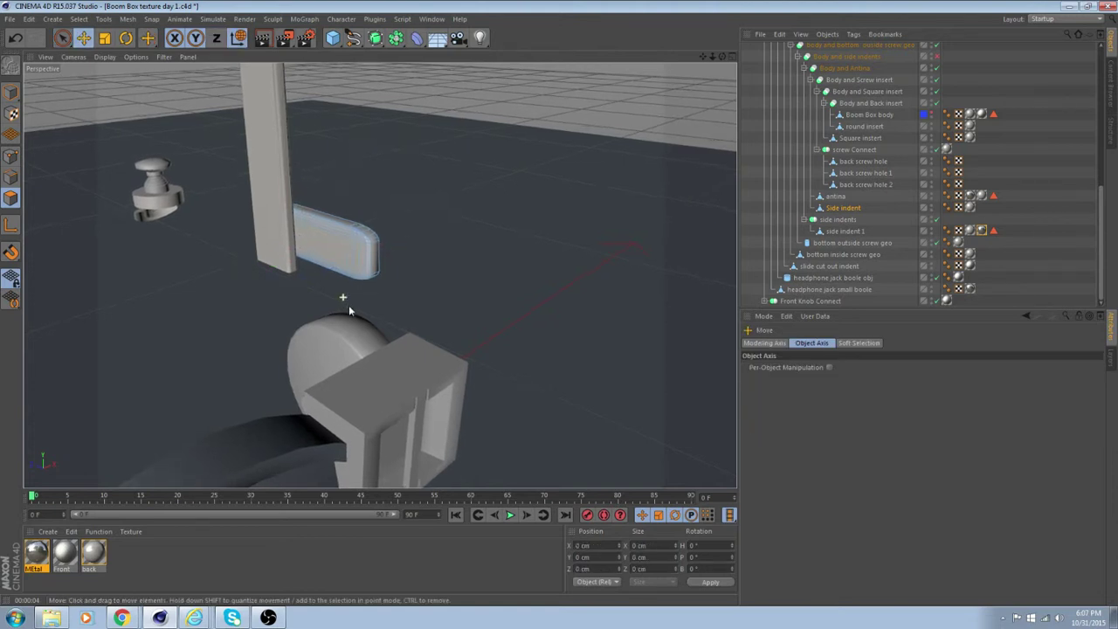
alt+drag(329, 293, 473, 243)
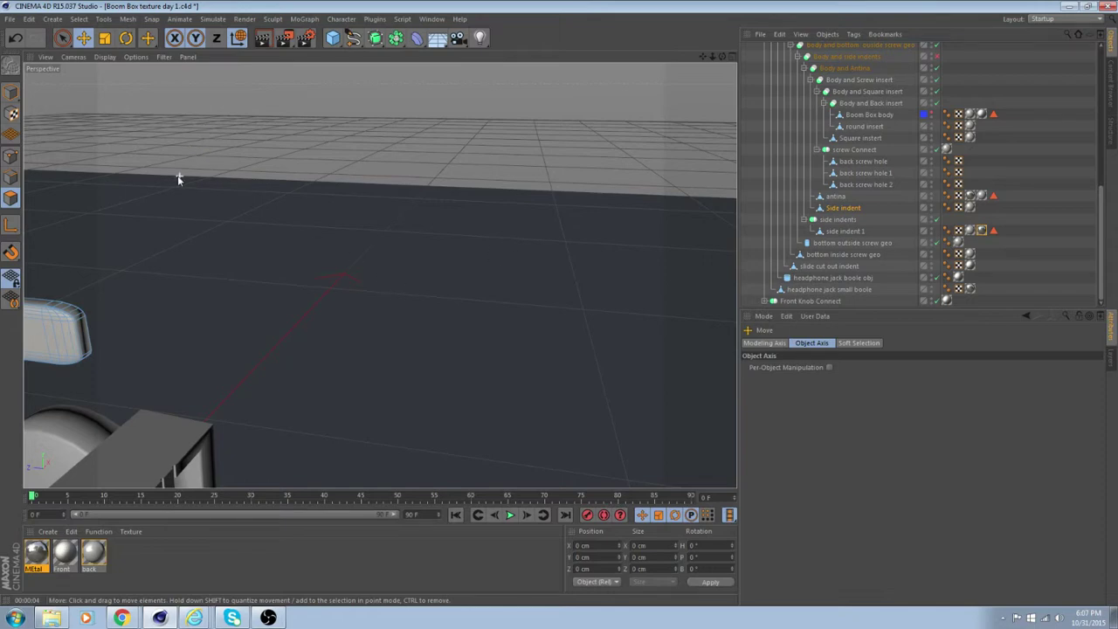
alt+drag(207, 211, 320, 268)
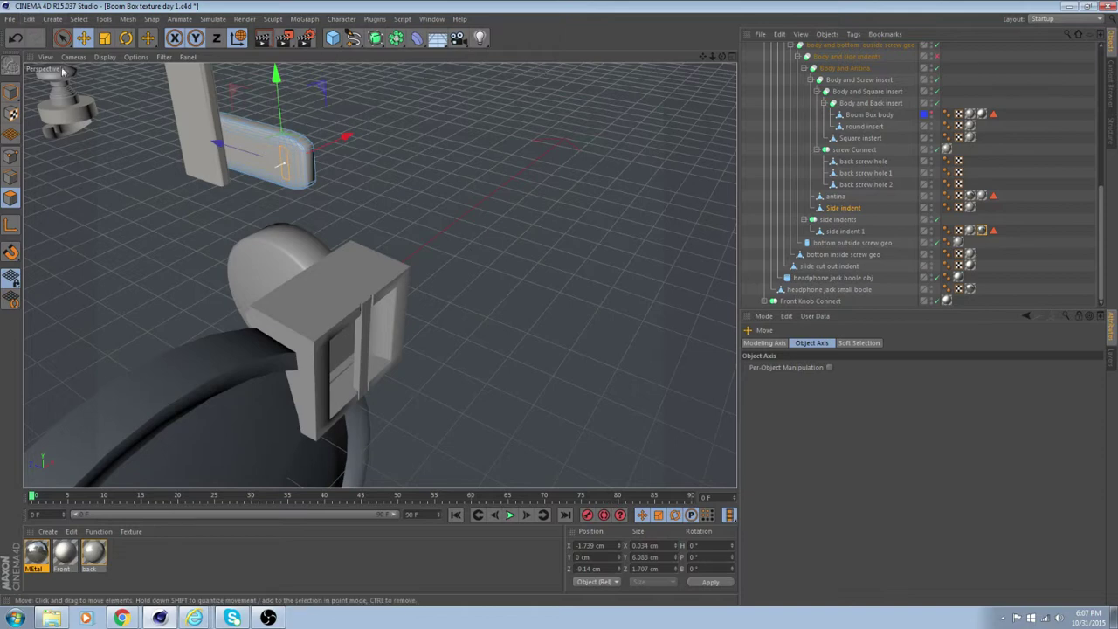
Step: Save the project and reopen Boom Box texture day 1 with the same name and title
click(9, 19)
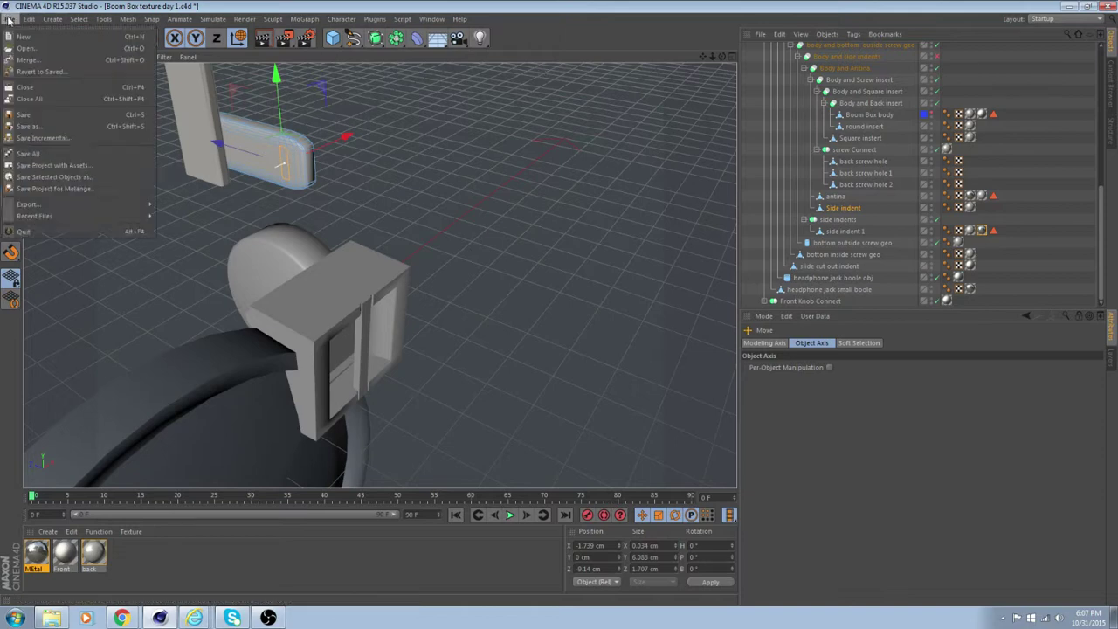
click(61, 112)
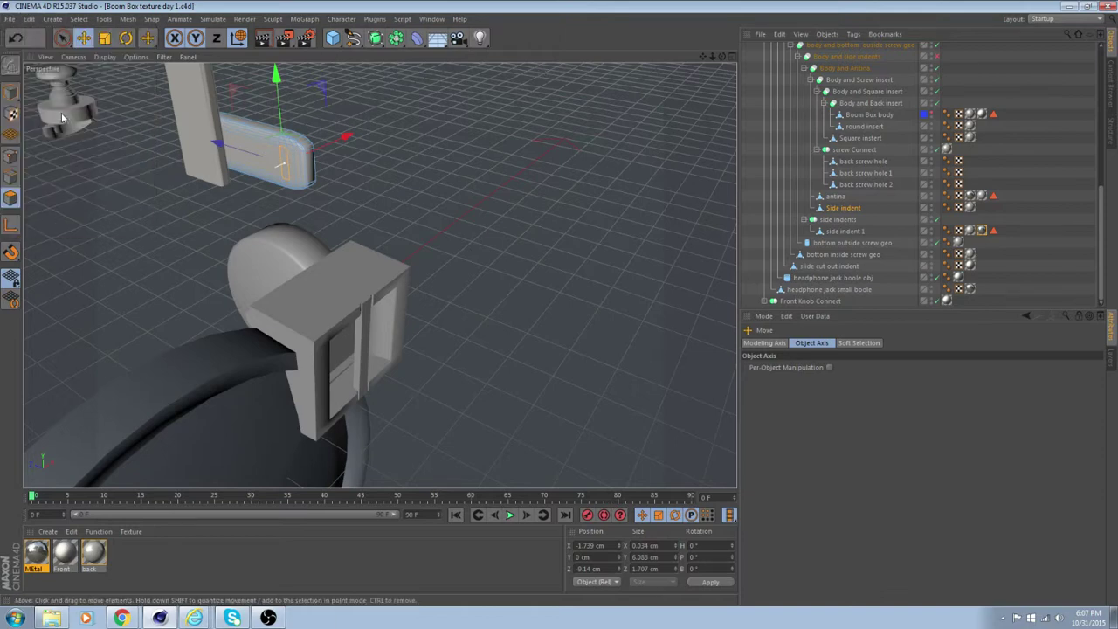
click(10, 19)
click(29, 51)
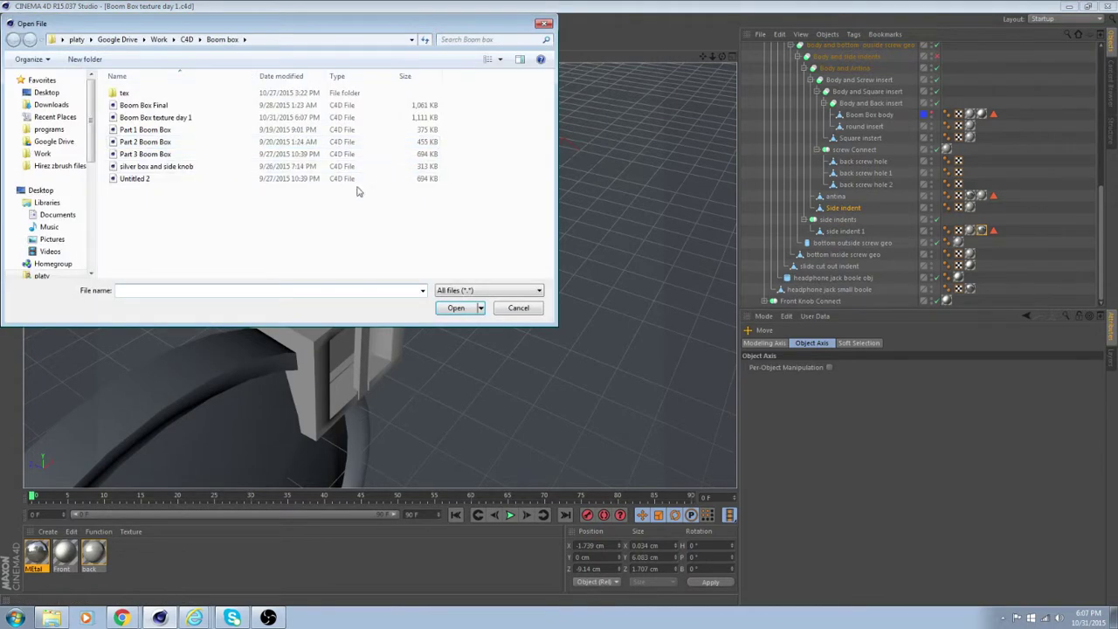
click(215, 118)
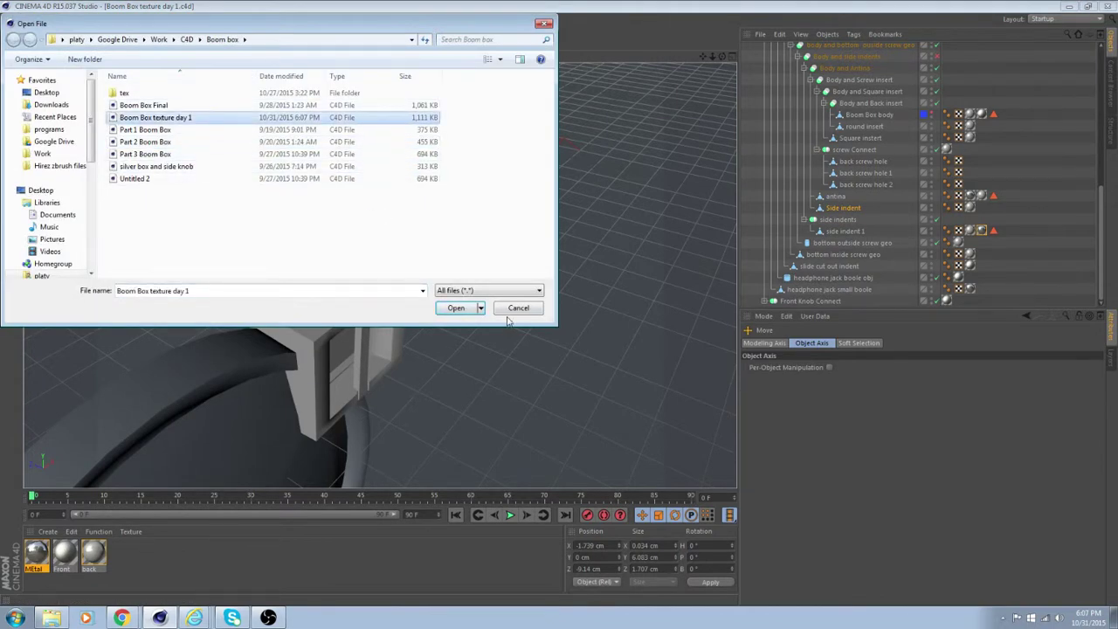
click(465, 311)
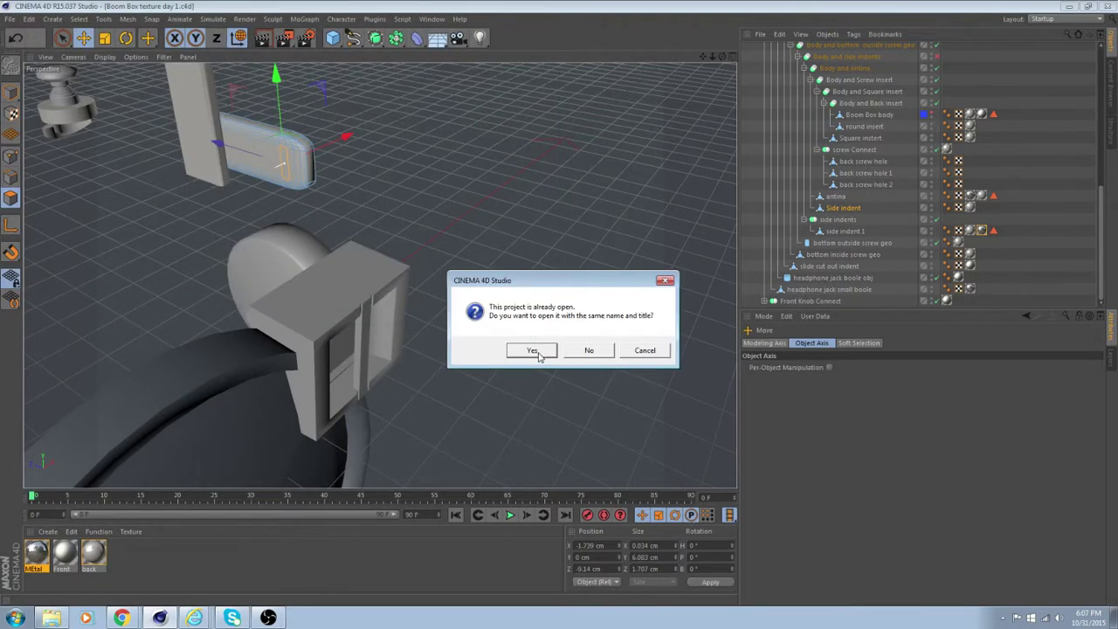
click(534, 350)
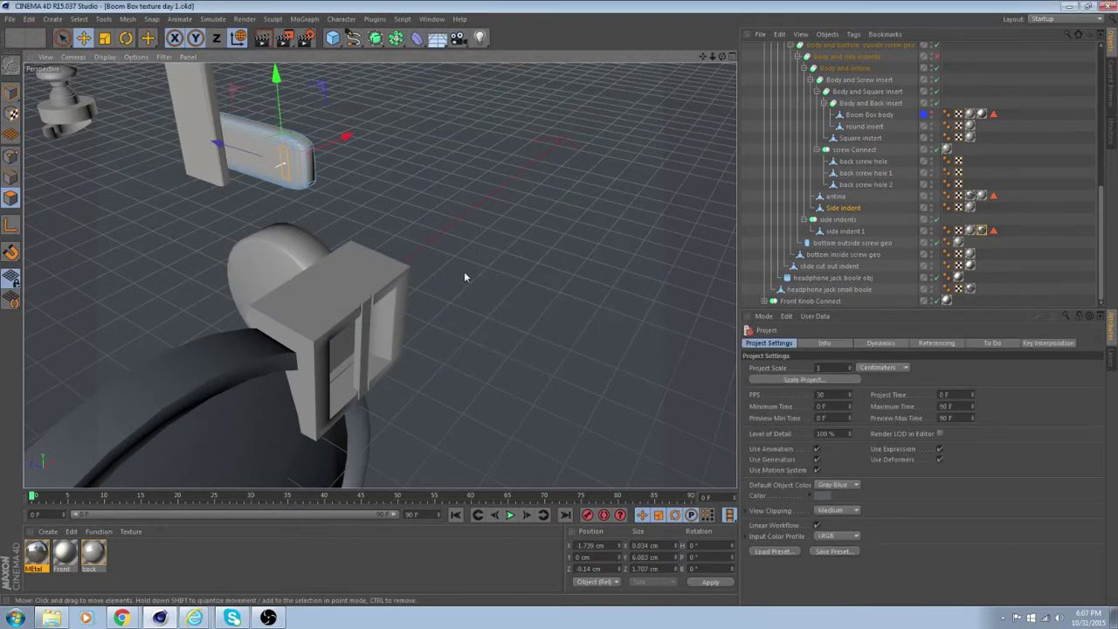
Step: Clear the polygon selection on Side indent and unlock the Z axis
scroll(211, 198, up, 3)
scroll(199, 199, up, 5)
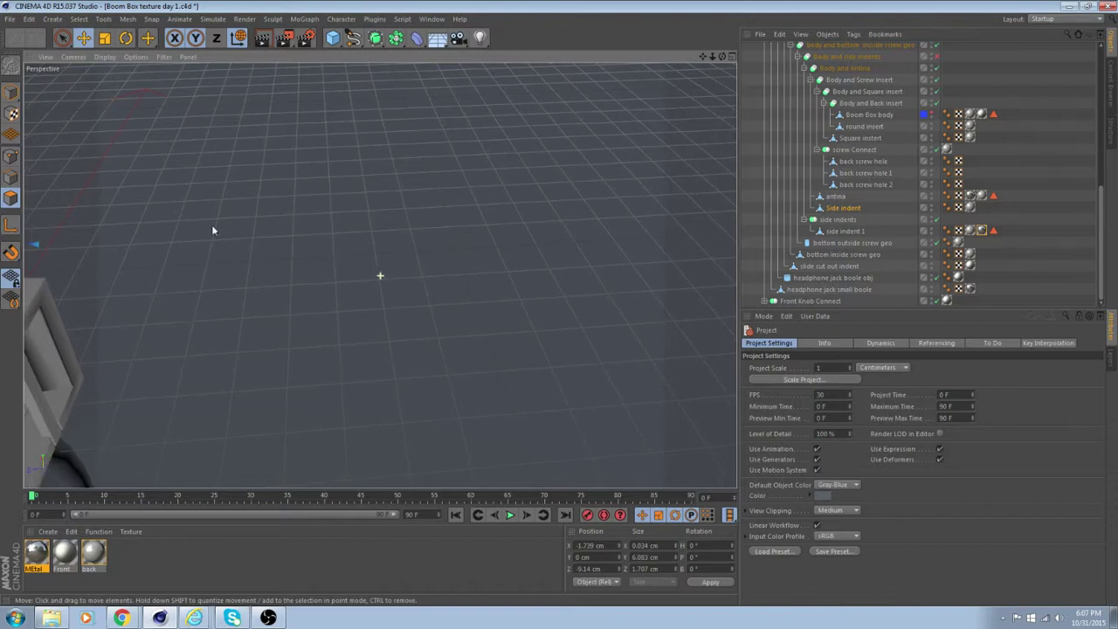
alt+drag(96, 332, 187, 224)
alt+drag(343, 298, 324, 301)
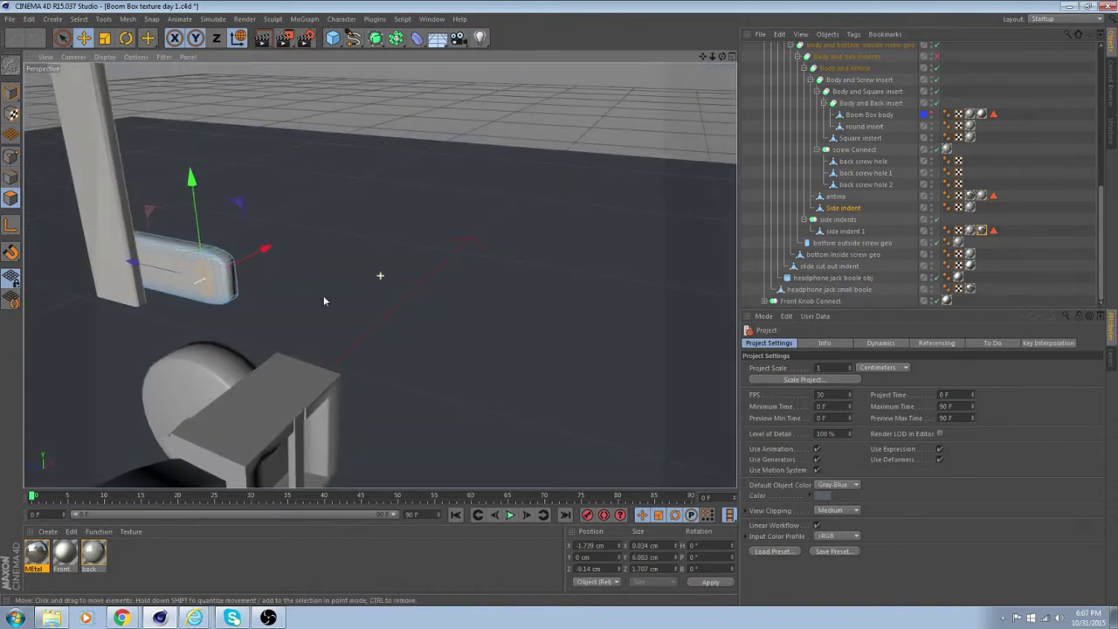
click(169, 291)
click(178, 330)
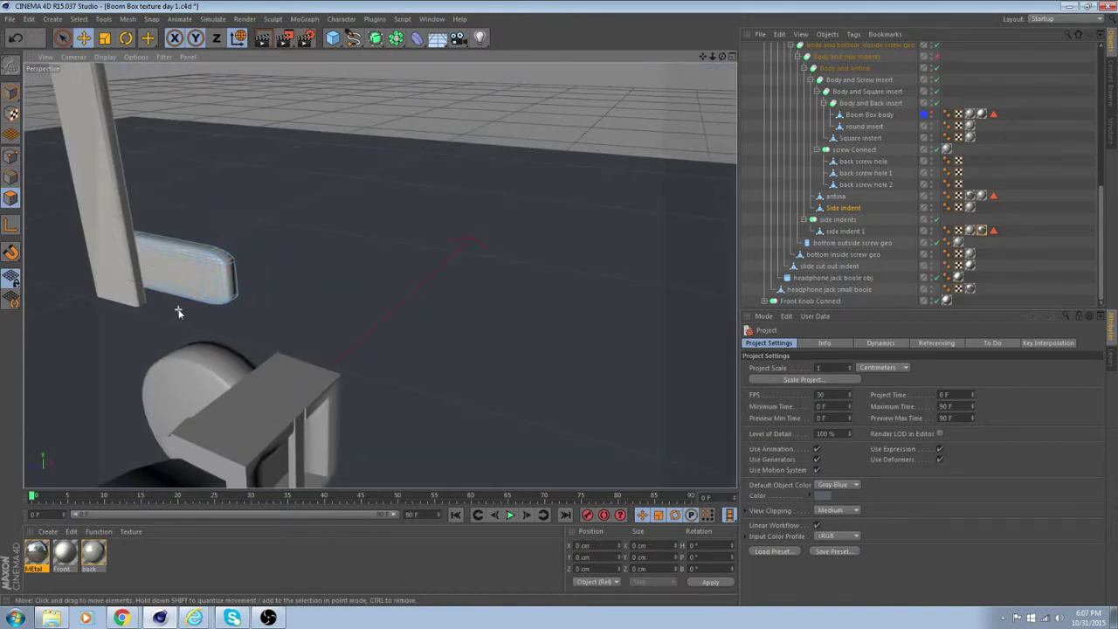
alt+drag(174, 305, 92, 182)
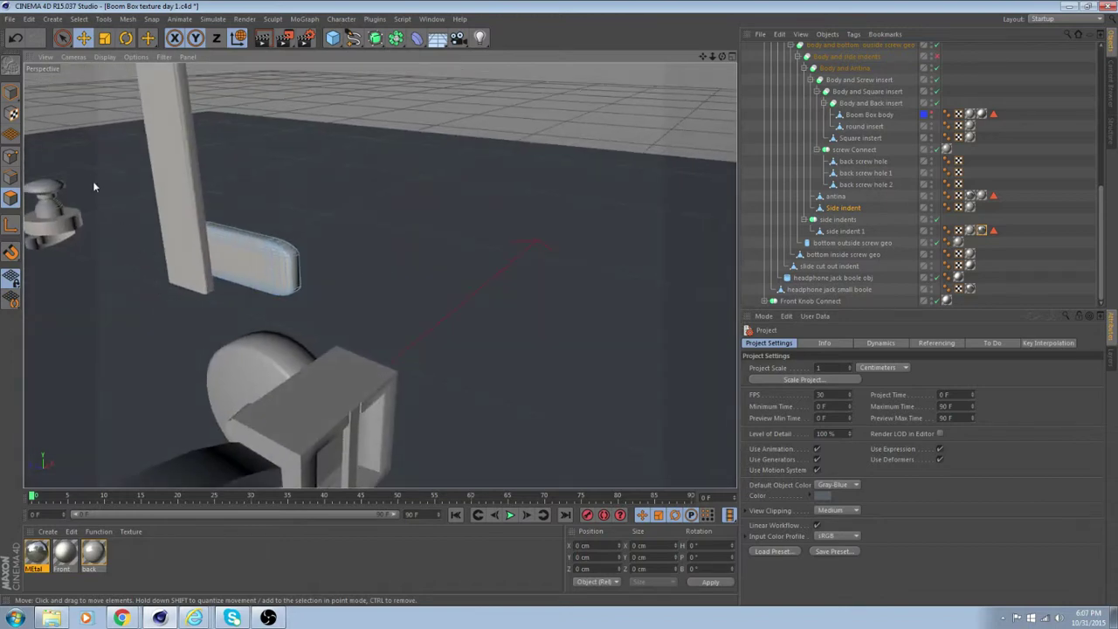
click(105, 56)
mouse_move(39, 54)
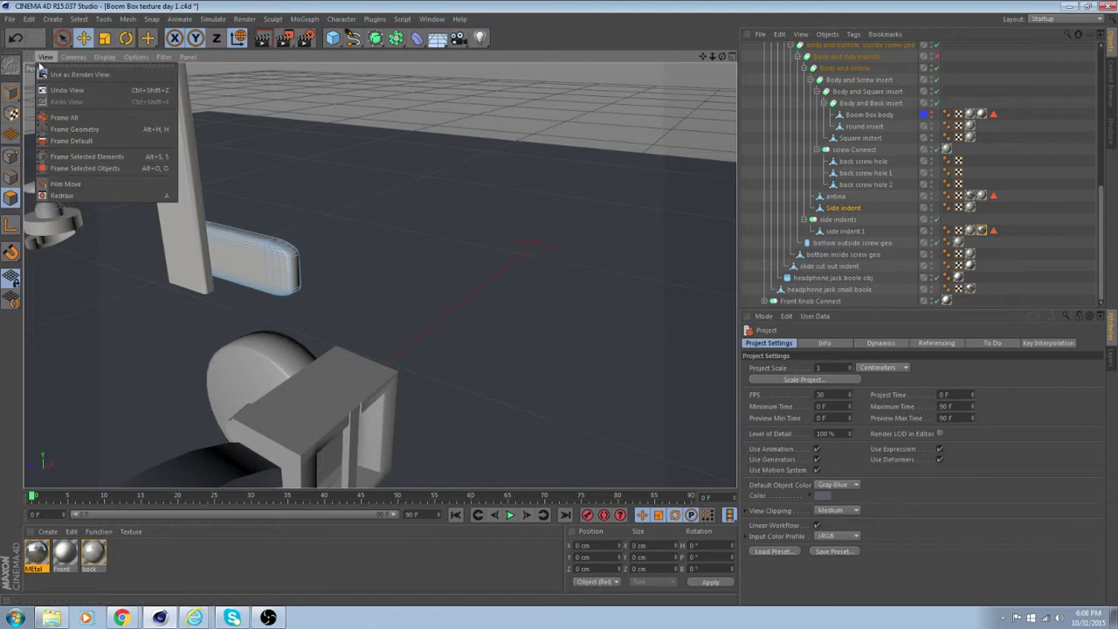
mouse_move(188, 63)
click(220, 43)
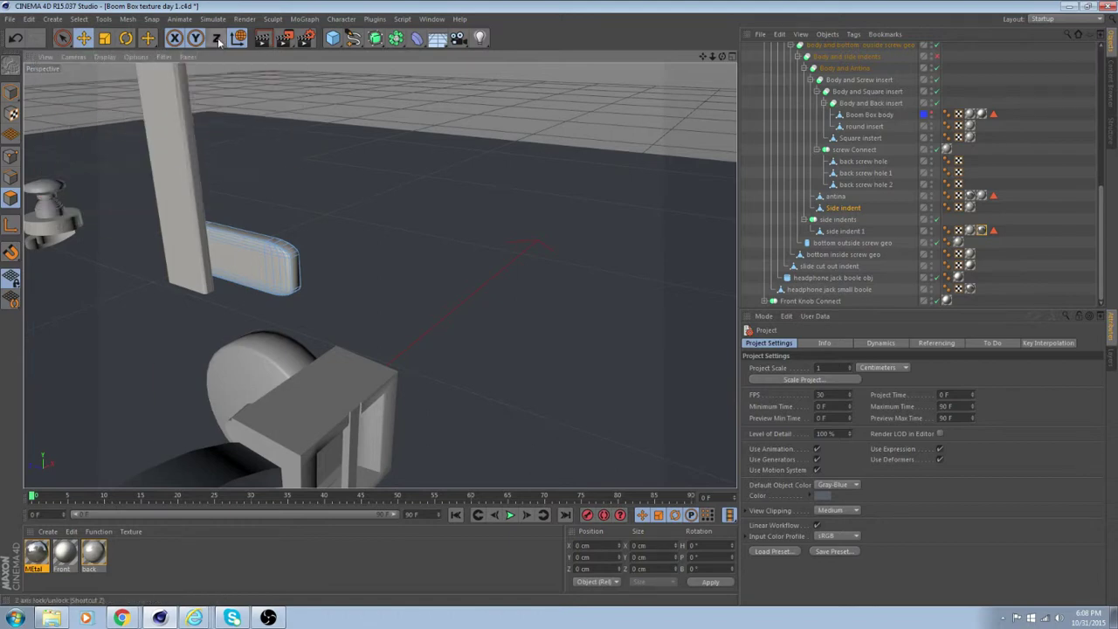
Step: Select the large flat rectangular polygon on Side indent's inner face and frame it closely
mouse_move(270, 291)
alt+mouse_down()
mouse_move(232, 312)
mouse_move(216, 296)
alt+mouse_up()
alt+drag(314, 295, 396, 278)
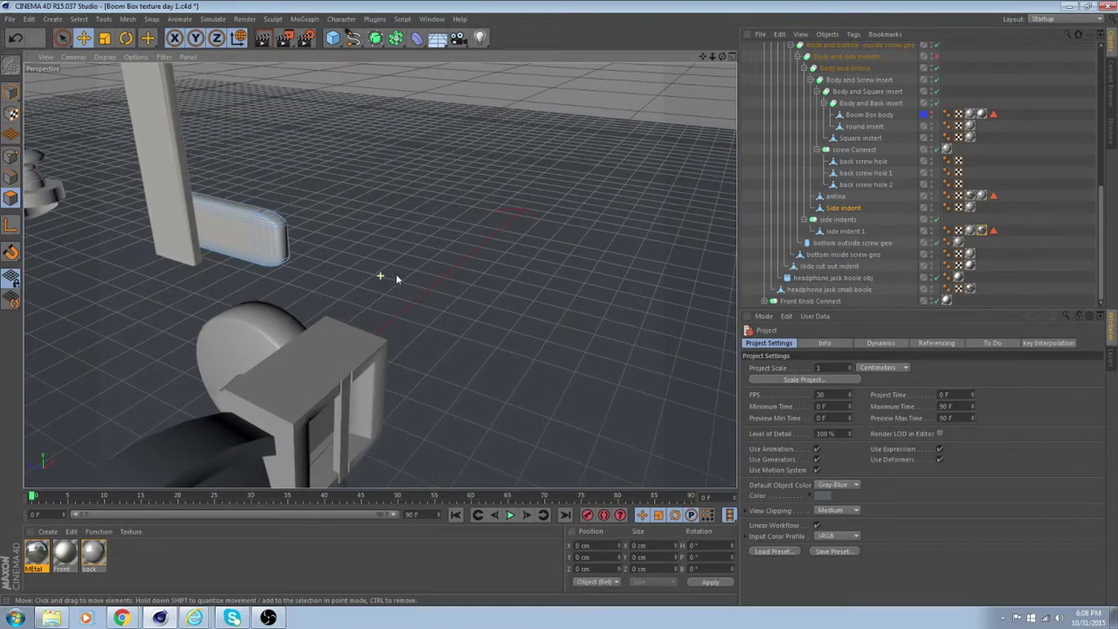
click(238, 241)
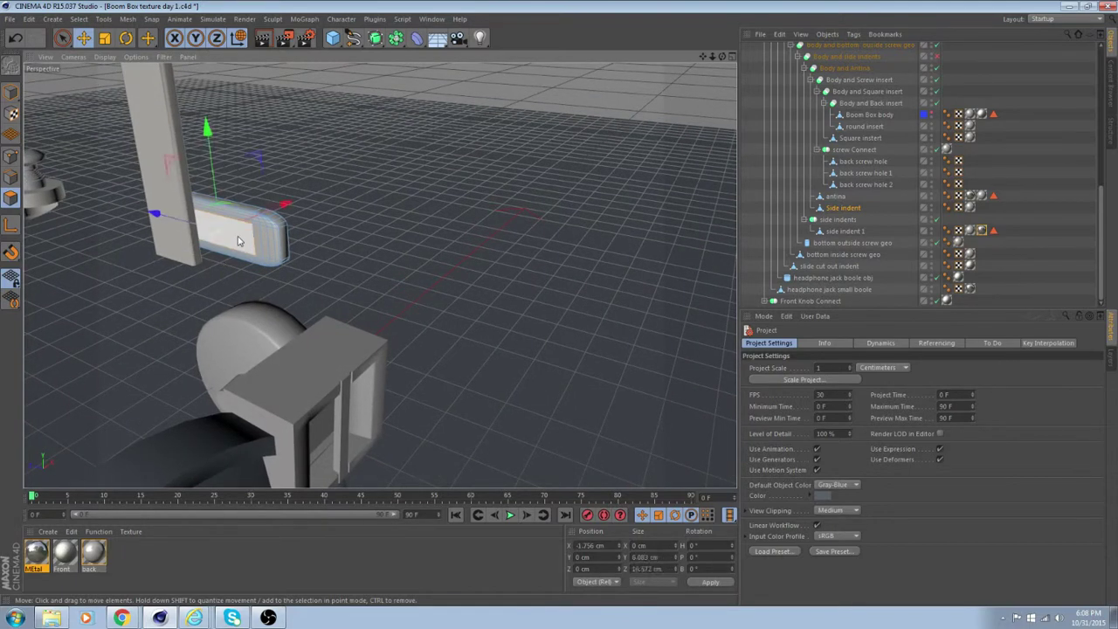
key(o)
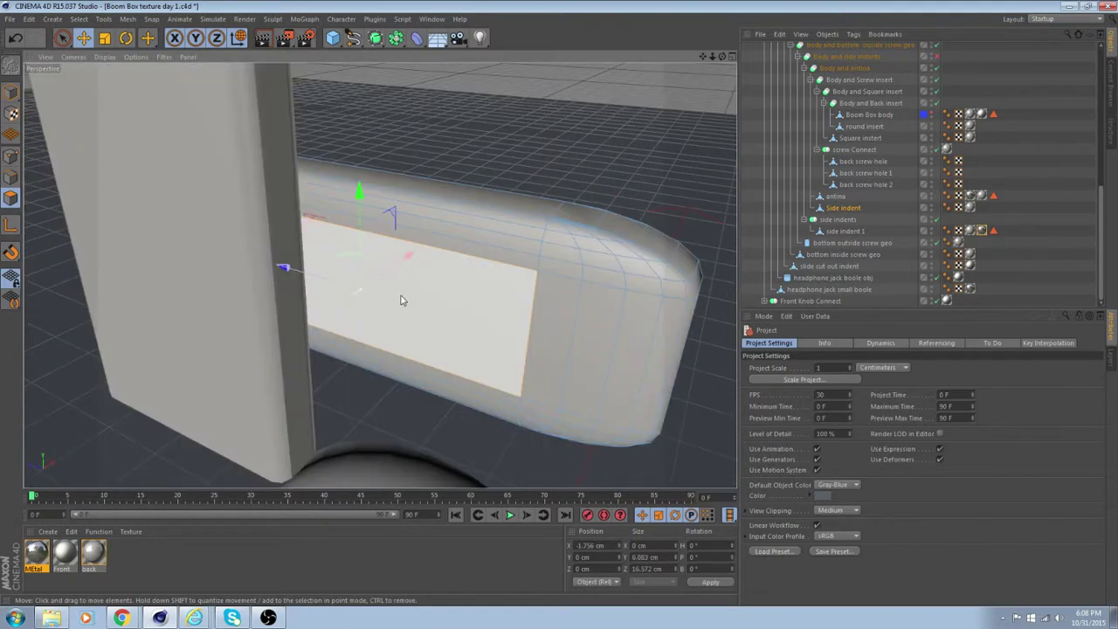
mouse_move(400, 300)
alt+mouse_down()
mouse_move(382, 272)
mouse_move(390, 306)
alt+mouse_up()
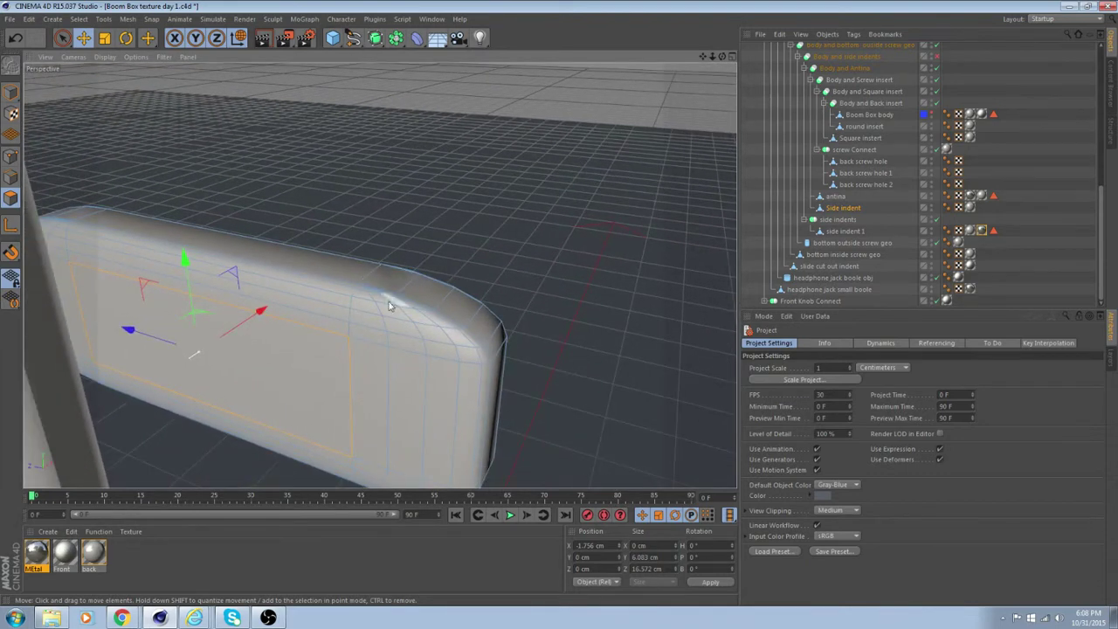
Step: Add the long bevel strips above Side indent's flat face and the first narrow polygons toward the rounded corner to the selection
shift+click(340, 329)
shift+click(342, 316)
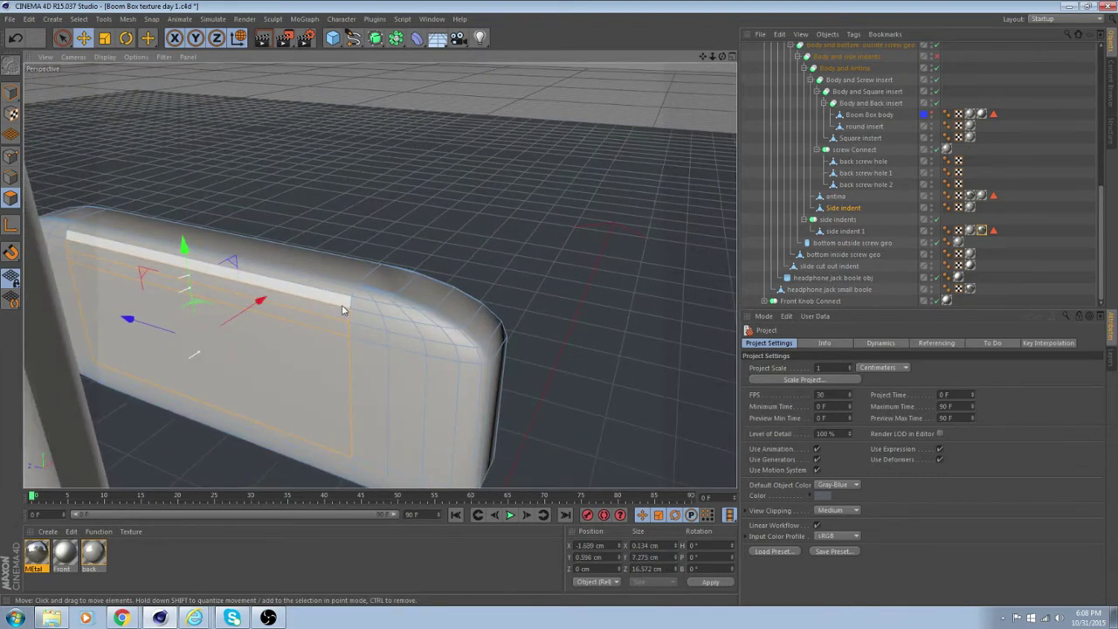
shift+click(344, 302)
shift+click(355, 288)
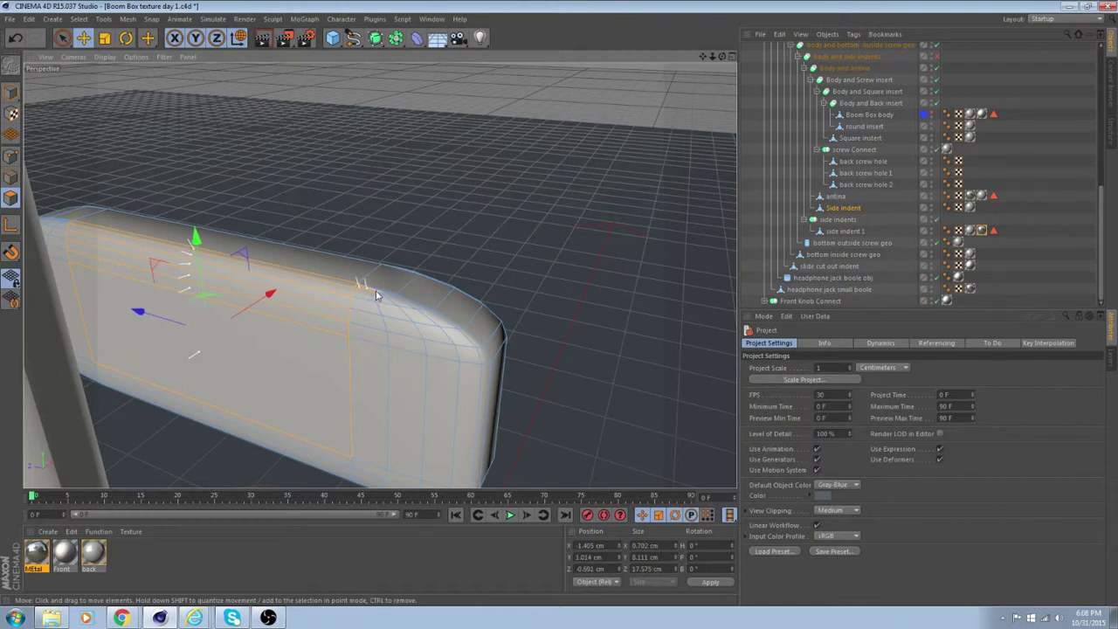
shift+click(379, 295)
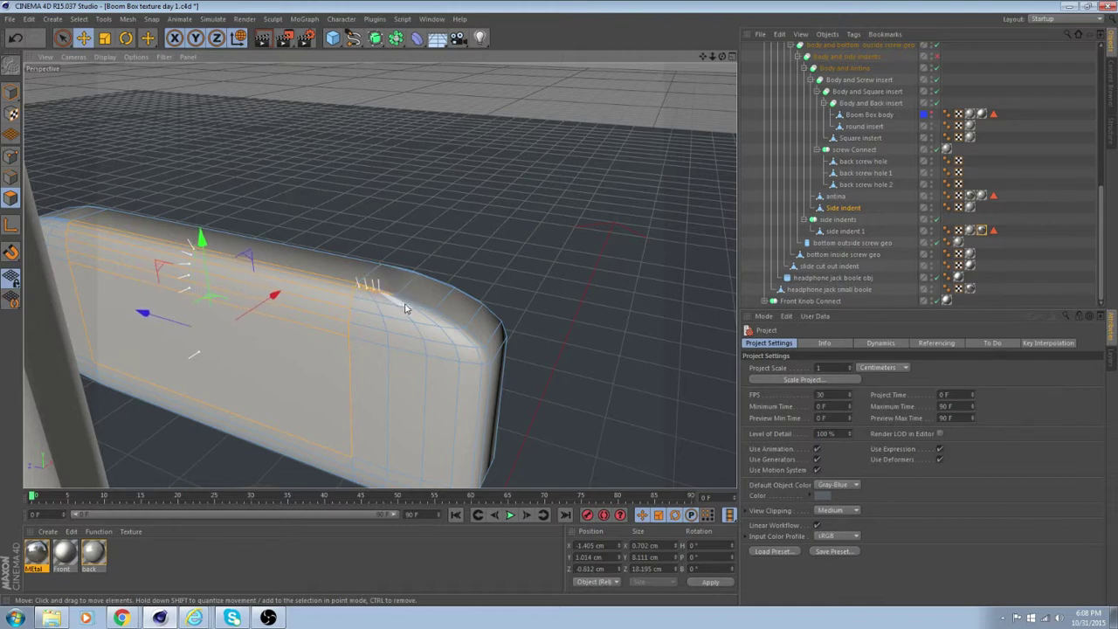
shift+click(419, 311)
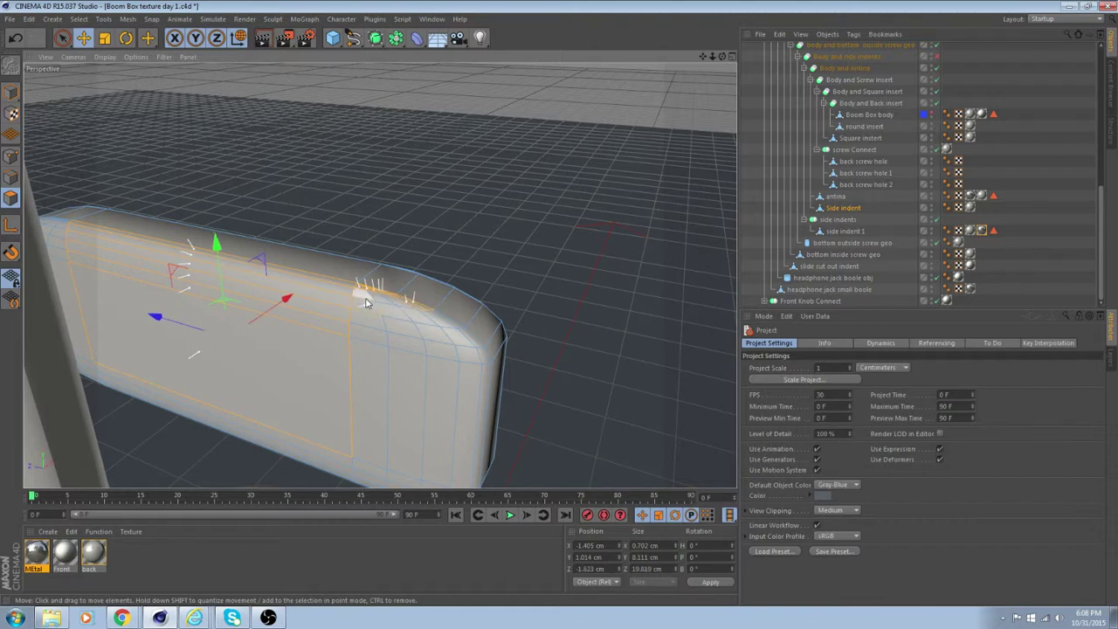
click(383, 303)
scroll(264, 317, up, 2)
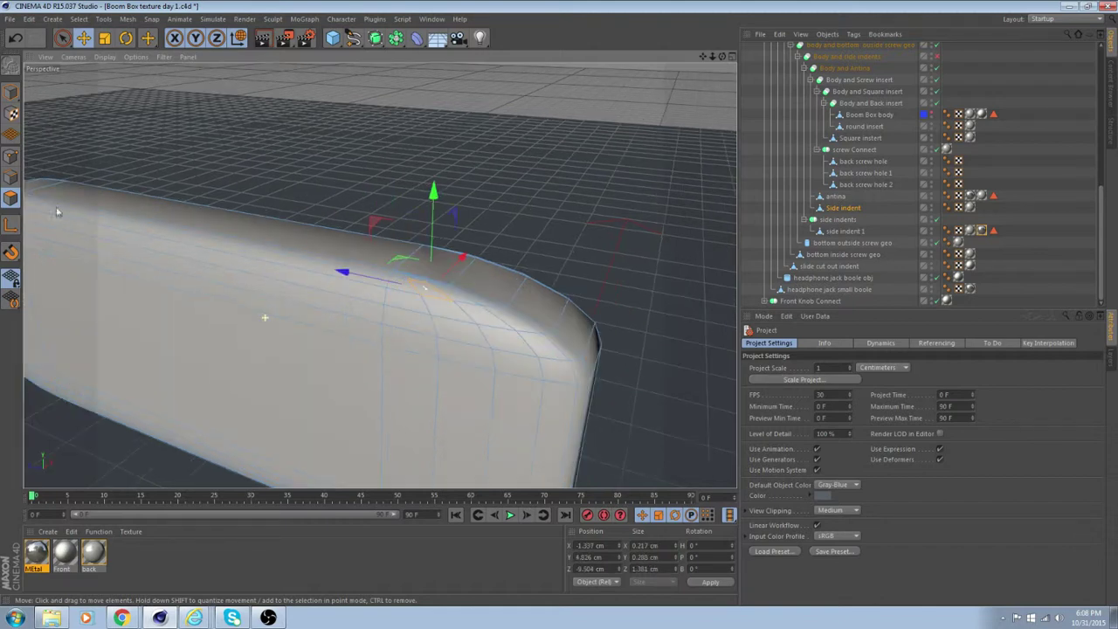
Step: Use Live Selection to add the inner-face and bevel polygons around Side indent's upper rounded corner to the selection
click(63, 39)
click(408, 376)
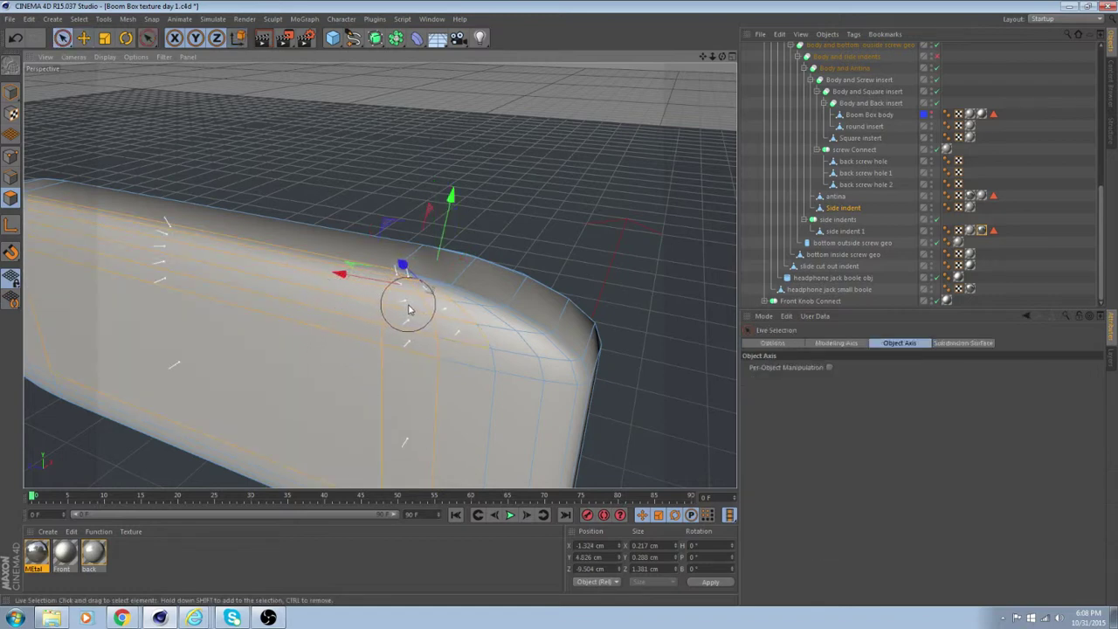
shift+drag(418, 311, 444, 319)
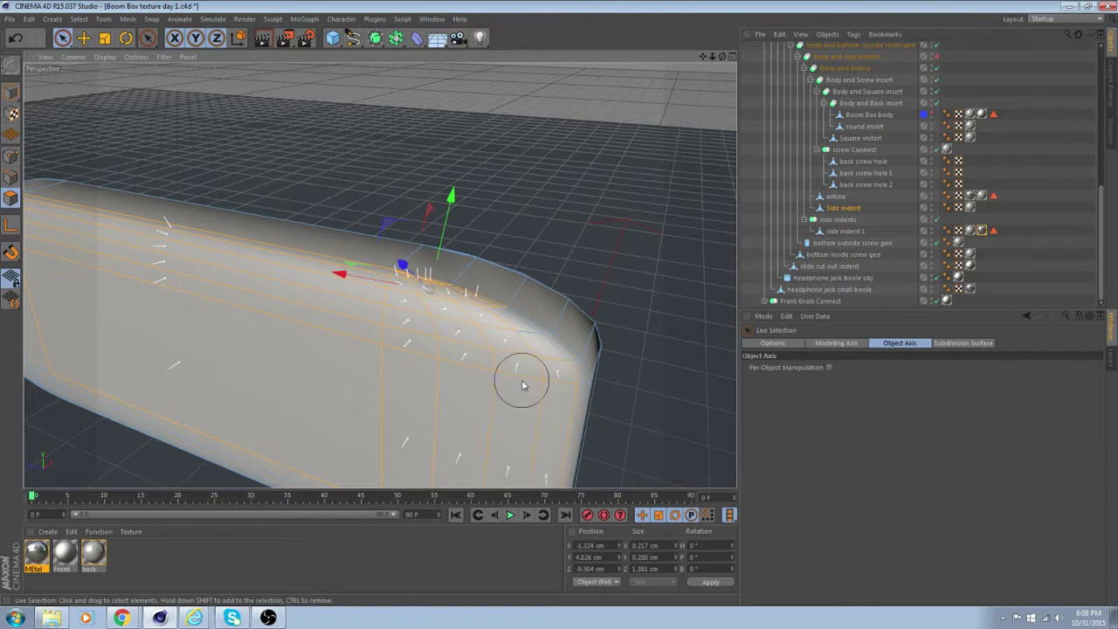
mouse_move(544, 411)
shift+mouse_down()
mouse_move(549, 390)
mouse_move(481, 376)
mouse_move(502, 356)
mouse_move(466, 405)
mouse_move(340, 343)
shift+mouse_up()
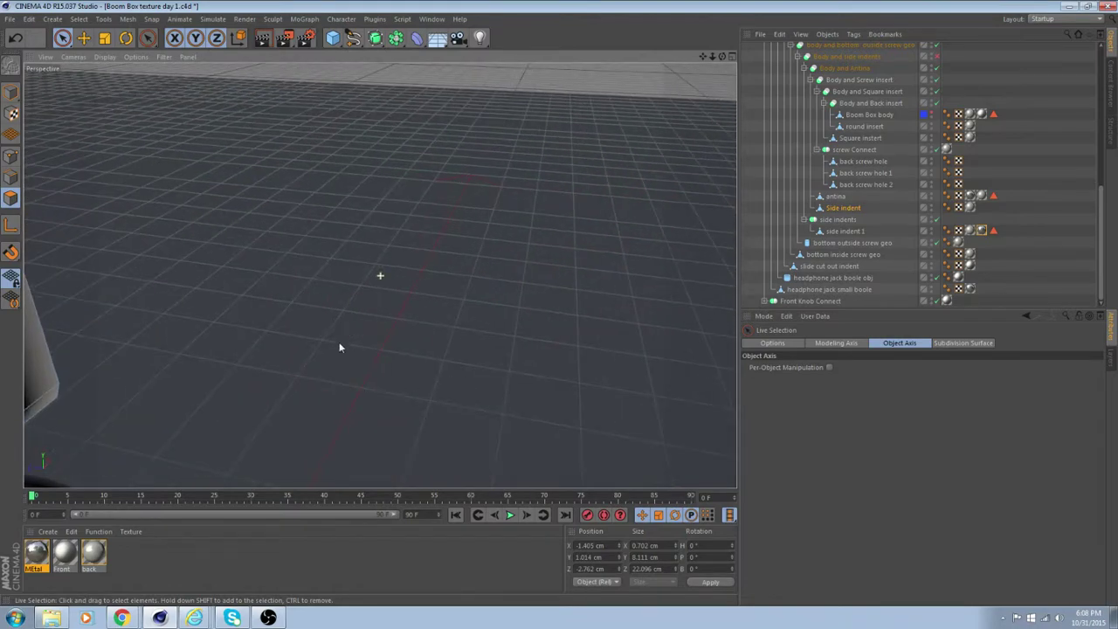
alt+drag(500, 323, 370, 225)
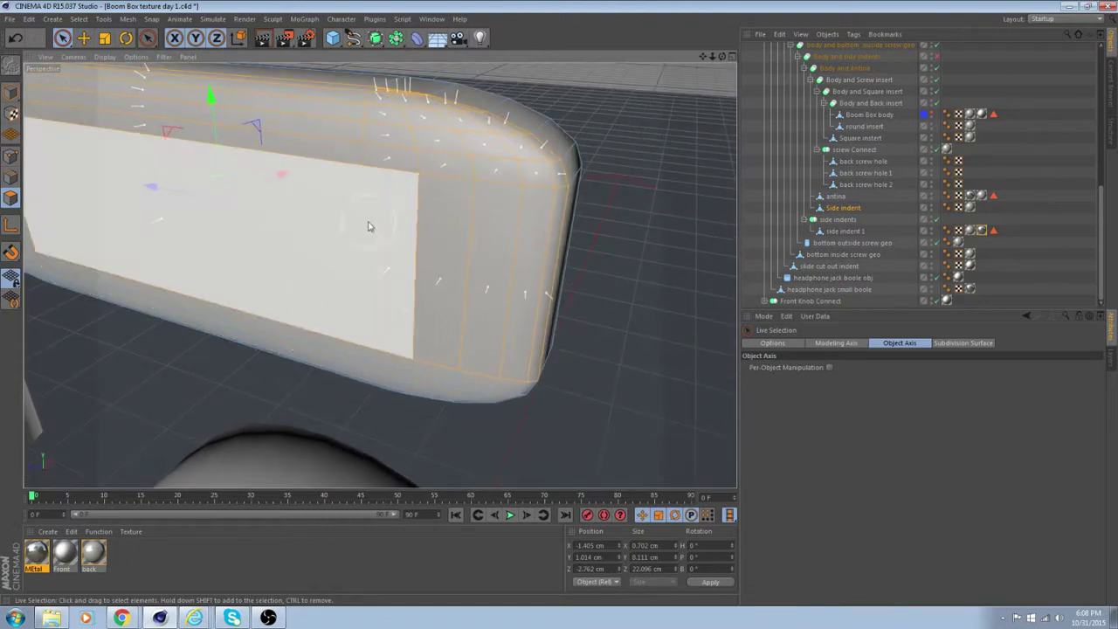